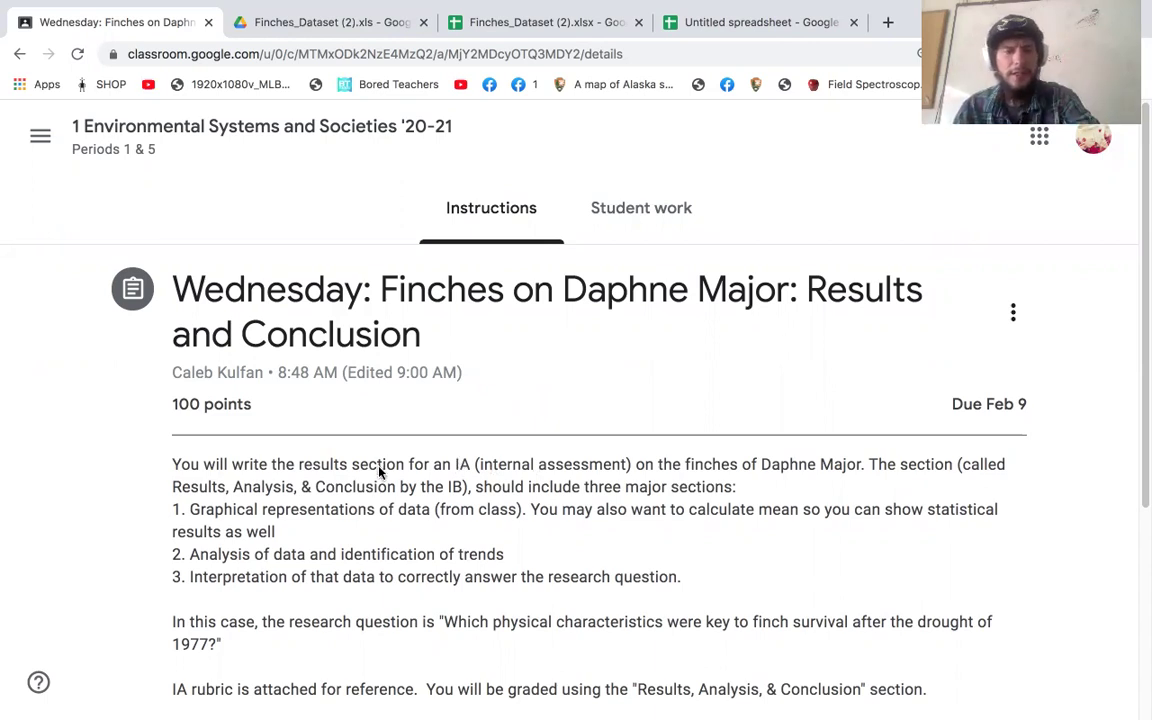
Step: Highlight the Results, Analysis & Conclusion, graphical representation and trend-analysis phrases in the instructions
{"action": "left_click_drag", "start_coordinate": [172, 488], "coordinate": [395, 485]}
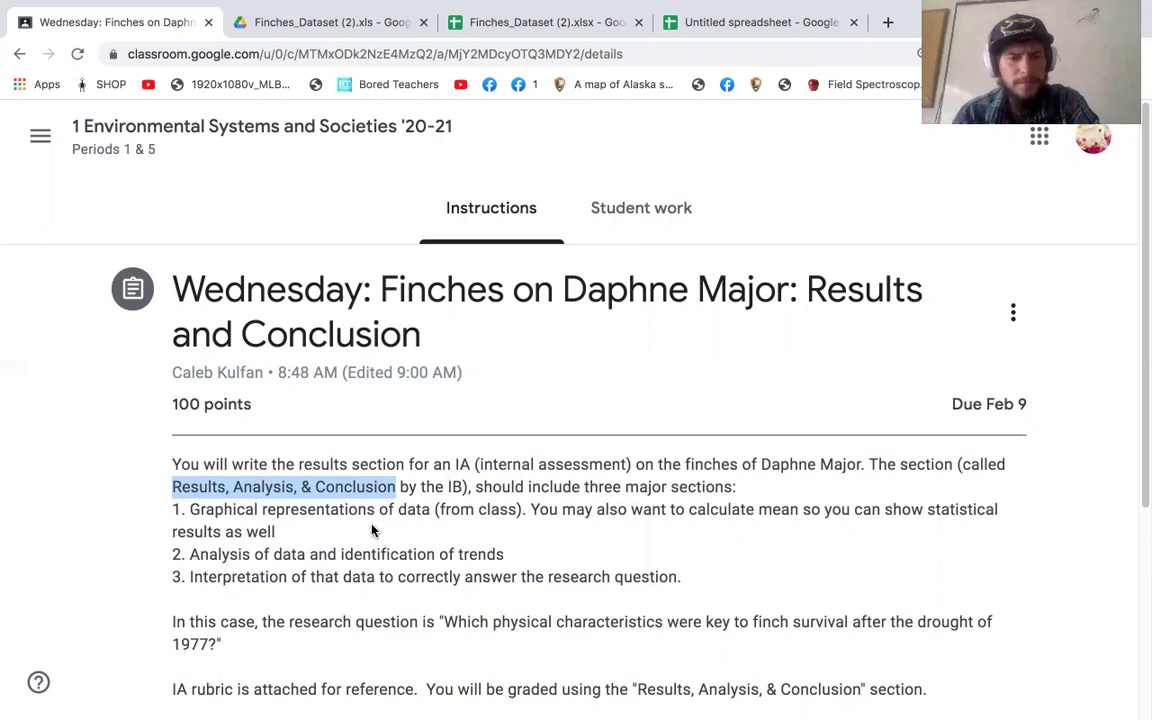
{"action": "left_click", "coordinate": [315, 513]}
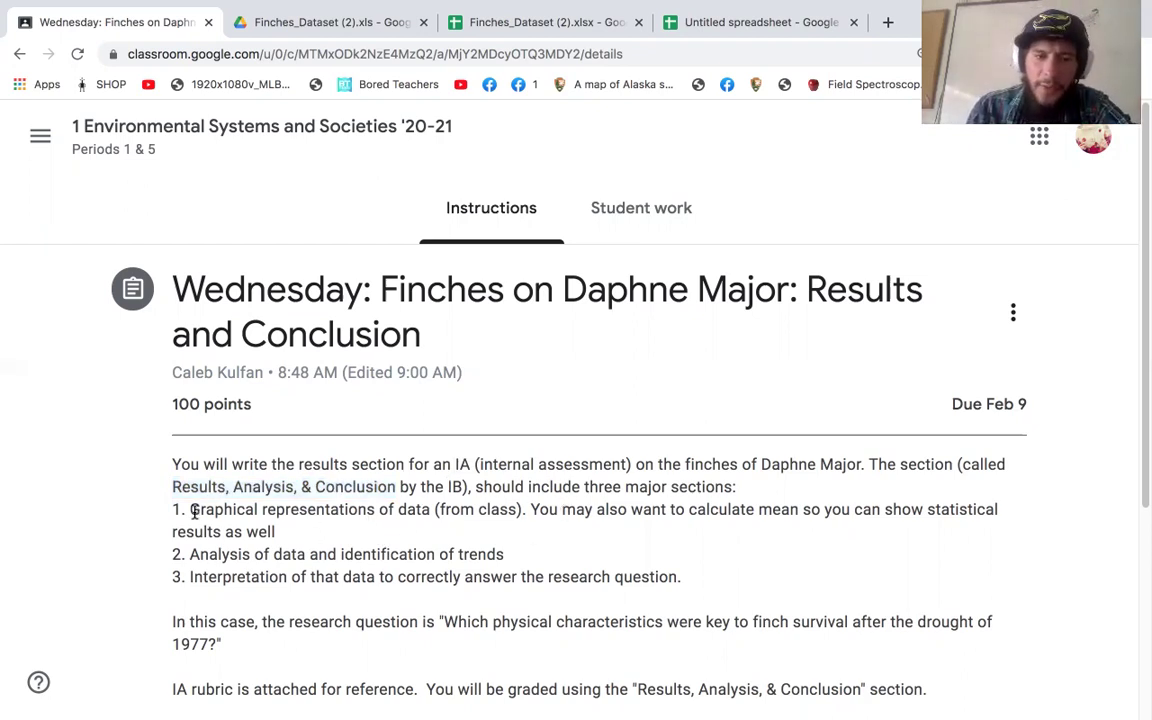
{"action": "left_click_drag", "start_coordinate": [190, 511], "coordinate": [436, 511]}
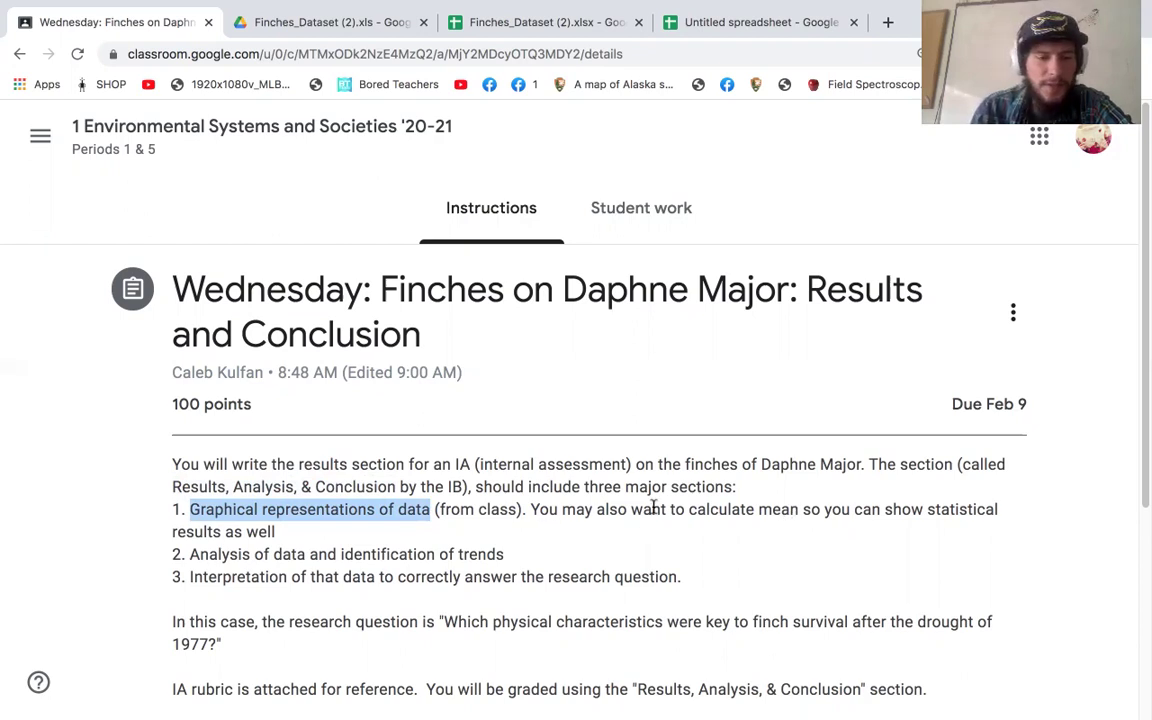
{"action": "left_click", "coordinate": [189, 560]}
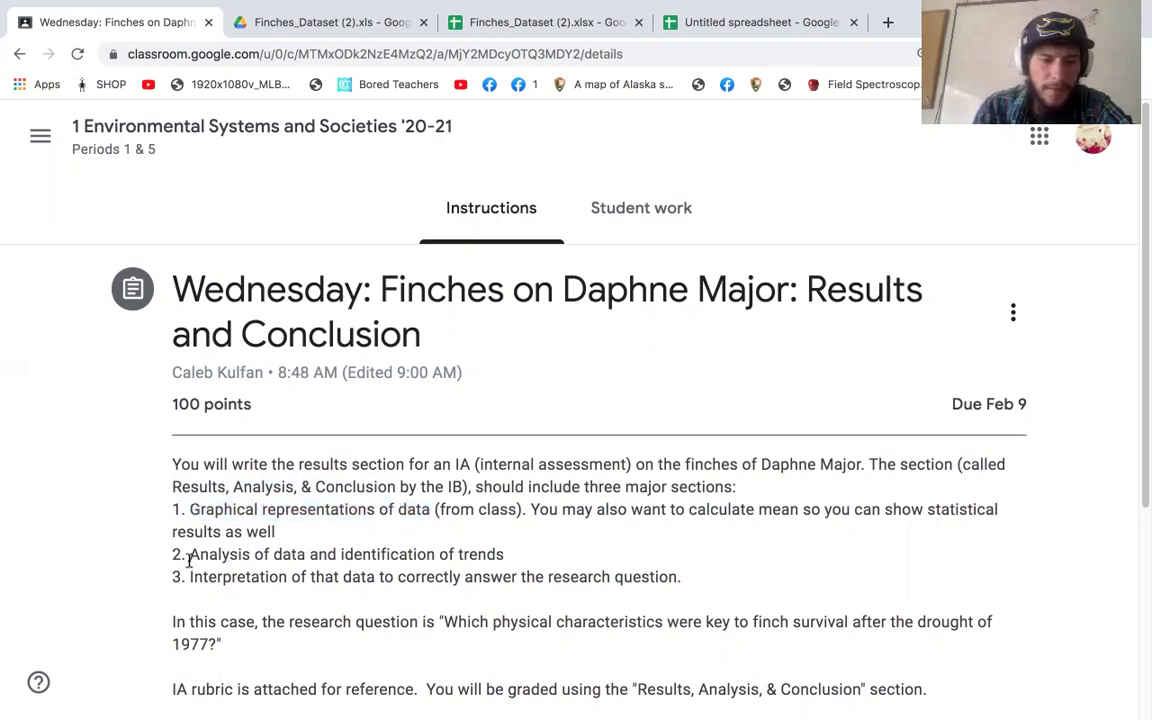
{"action": "left_click_drag", "start_coordinate": [275, 560], "coordinate": [512, 557]}
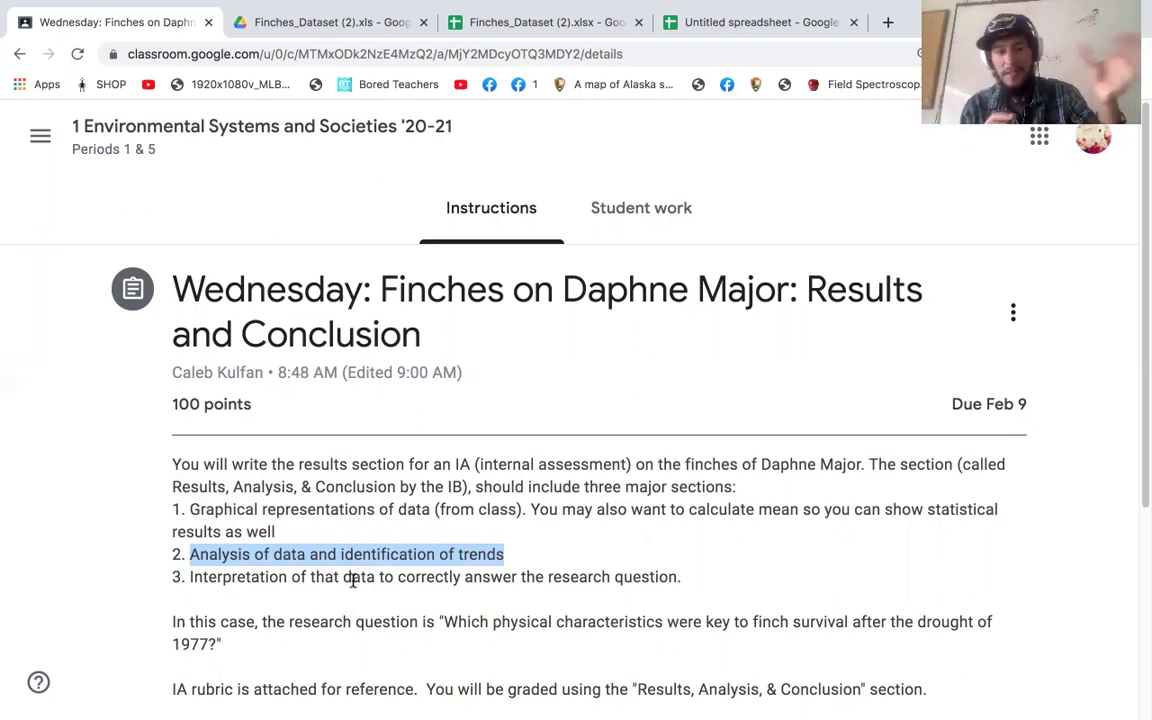
{"action": "left_click", "coordinate": [208, 596]}
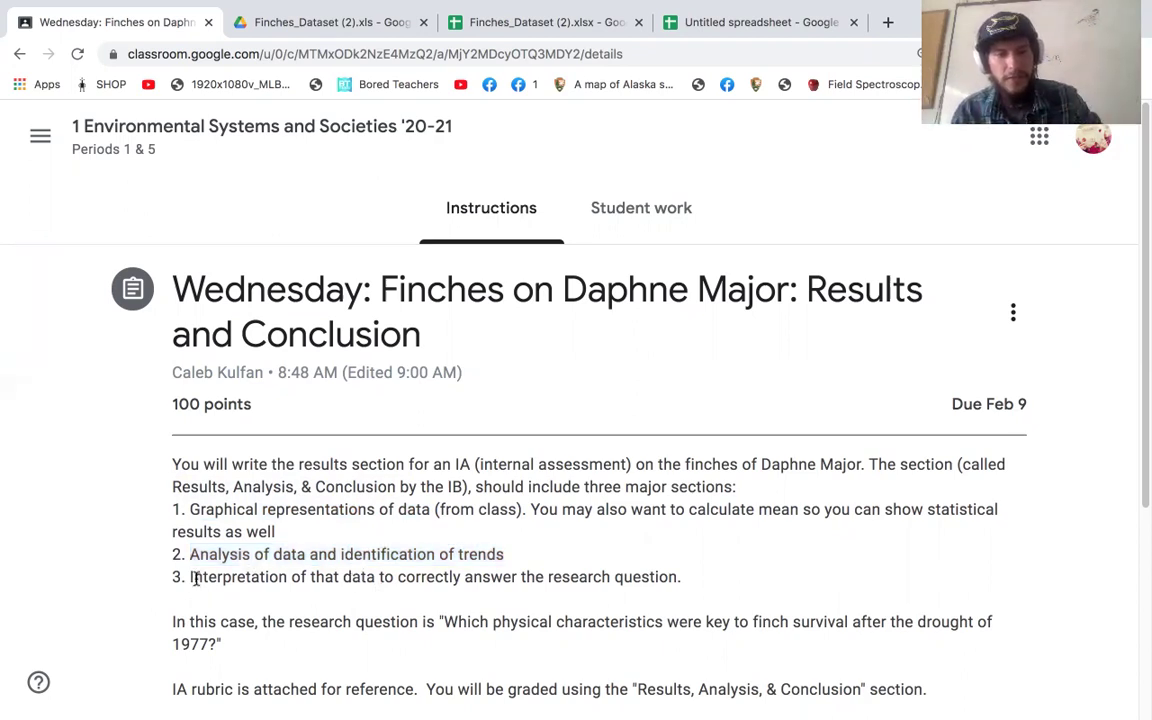
Step: Highlight the research question and rubric-attached note, then open Finch IA Rubric 2020 copy.pdf
{"action": "scroll", "coordinate": [190, 553], "scroll_direction": "down", "scroll_amount": 1}
{"action": "scroll", "coordinate": [244, 571], "scroll_direction": "down", "scroll_amount": 3}
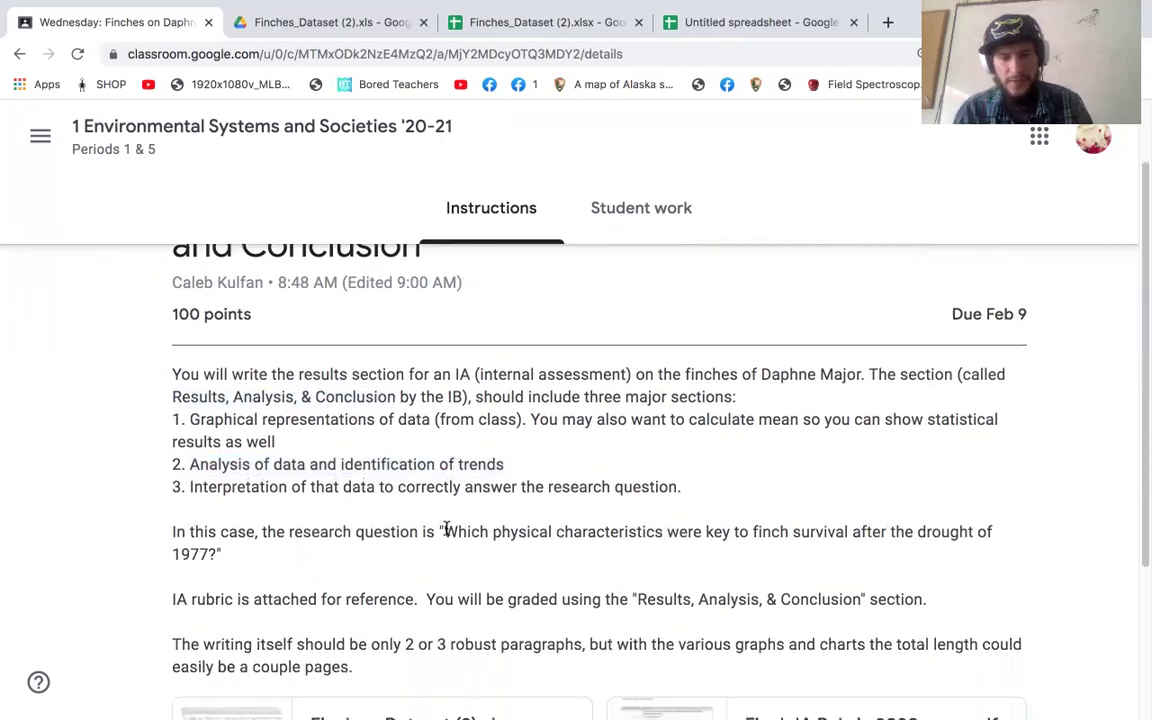
{"action": "left_click_drag", "start_coordinate": [445, 531], "coordinate": [483, 563]}
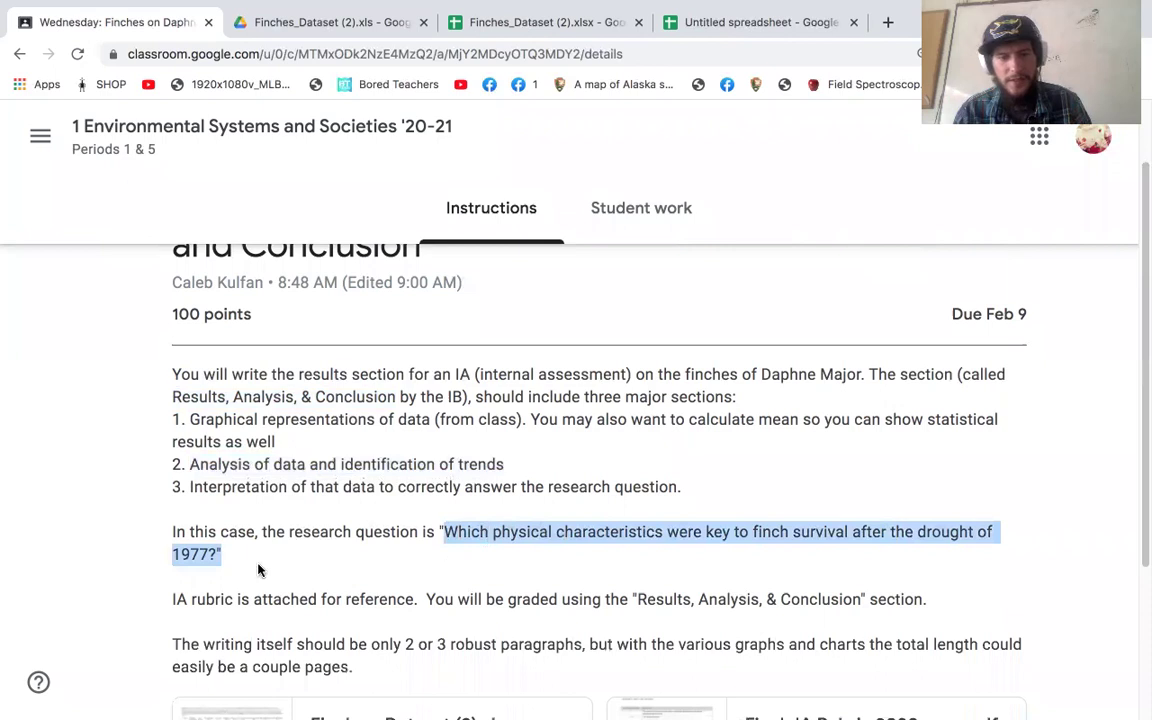
{"action": "scroll", "coordinate": [140, 500], "scroll_direction": "down", "scroll_amount": 1}
{"action": "scroll", "coordinate": [98, 503], "scroll_direction": "down", "scroll_amount": 1}
{"action": "scroll", "coordinate": [140, 510], "scroll_direction": "down", "scroll_amount": 2}
{"action": "left_click_drag", "start_coordinate": [172, 499], "coordinate": [455, 505]}
{"action": "scroll", "coordinate": [330, 495], "scroll_direction": "down", "scroll_amount": 3}
{"action": "left_click", "coordinate": [869, 519]}
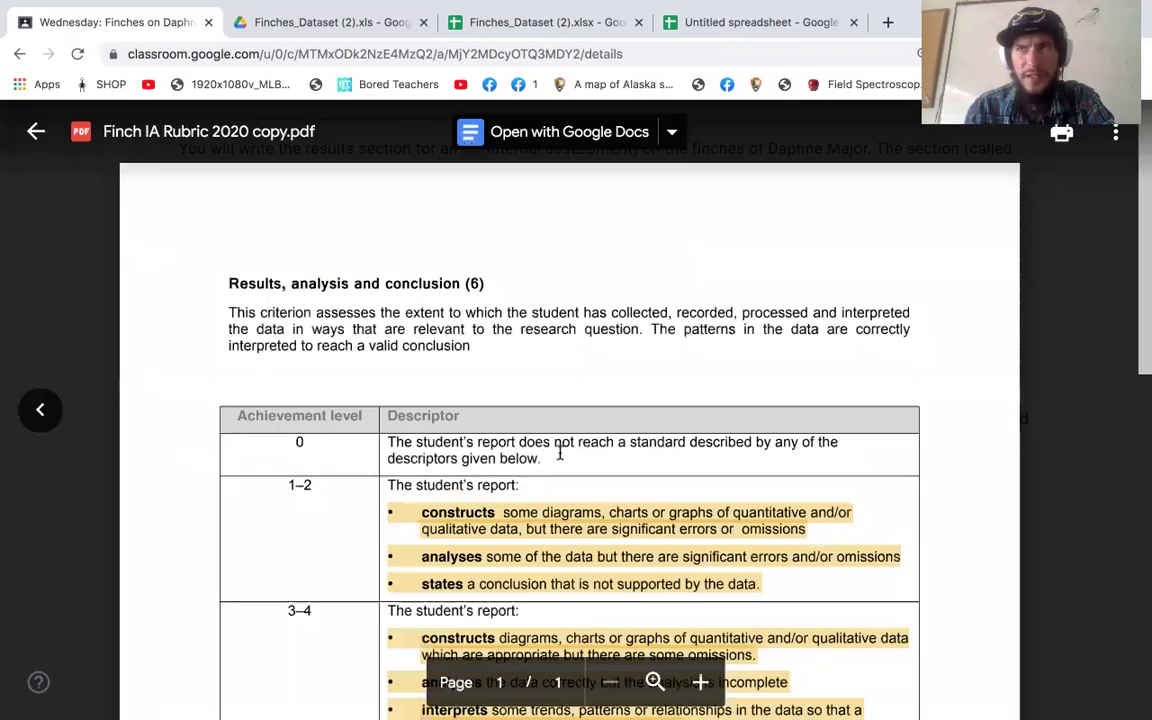
{"action": "scroll", "coordinate": [390, 498], "scroll_direction": "down", "scroll_amount": 3}
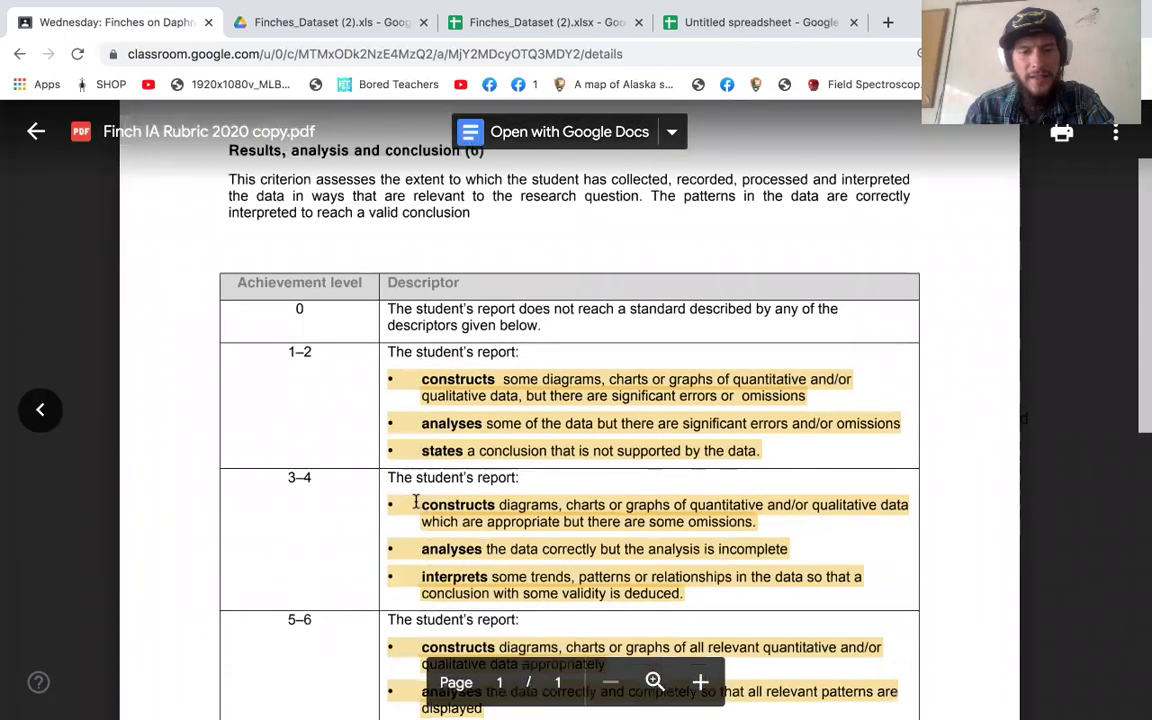
{"action": "scroll", "coordinate": [467, 410], "scroll_direction": "down", "scroll_amount": 4}
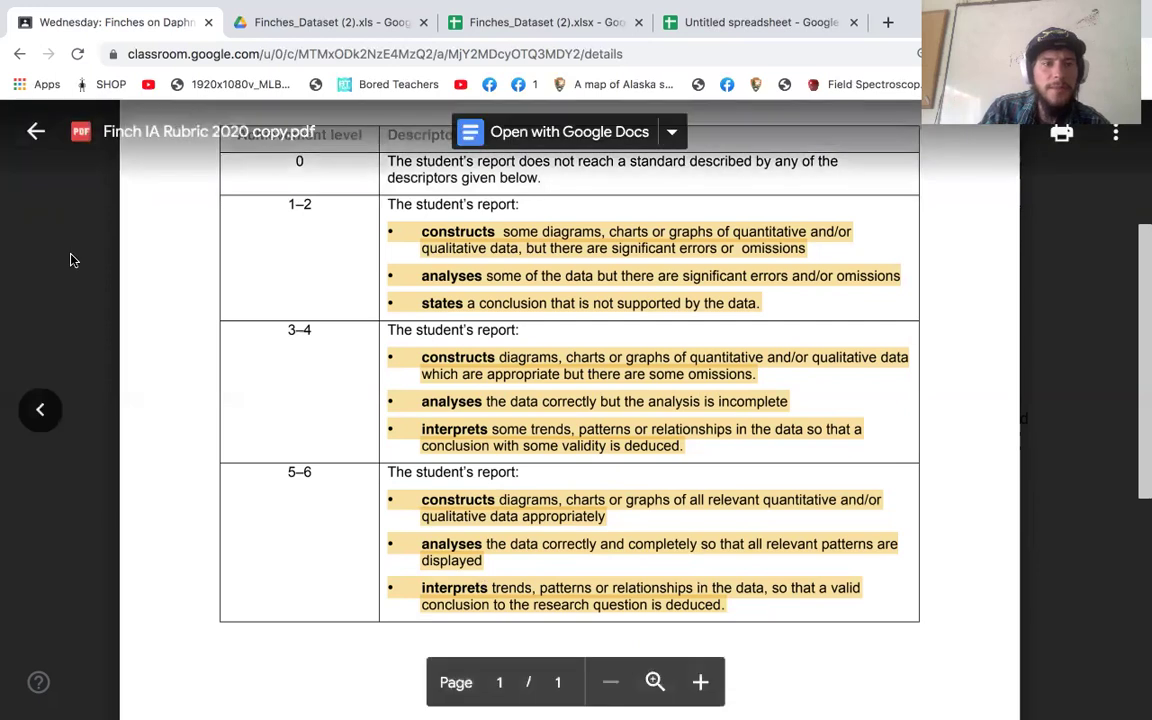
Step: Close the rubric, preview Finches_Dataset (2).xlsx, and bring up its Google Sheets tab
{"action": "left_click", "coordinate": [64, 228]}
{"action": "scroll", "coordinate": [411, 465], "scroll_direction": "down", "scroll_amount": 3}
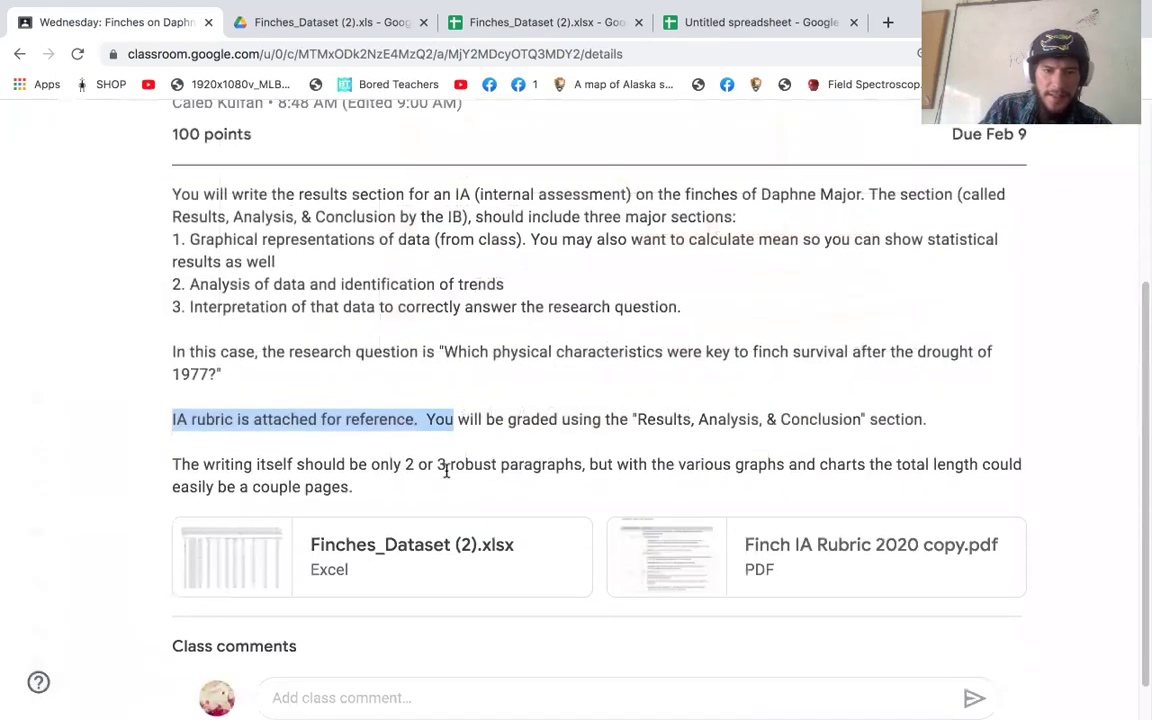
{"action": "left_click", "coordinate": [353, 552]}
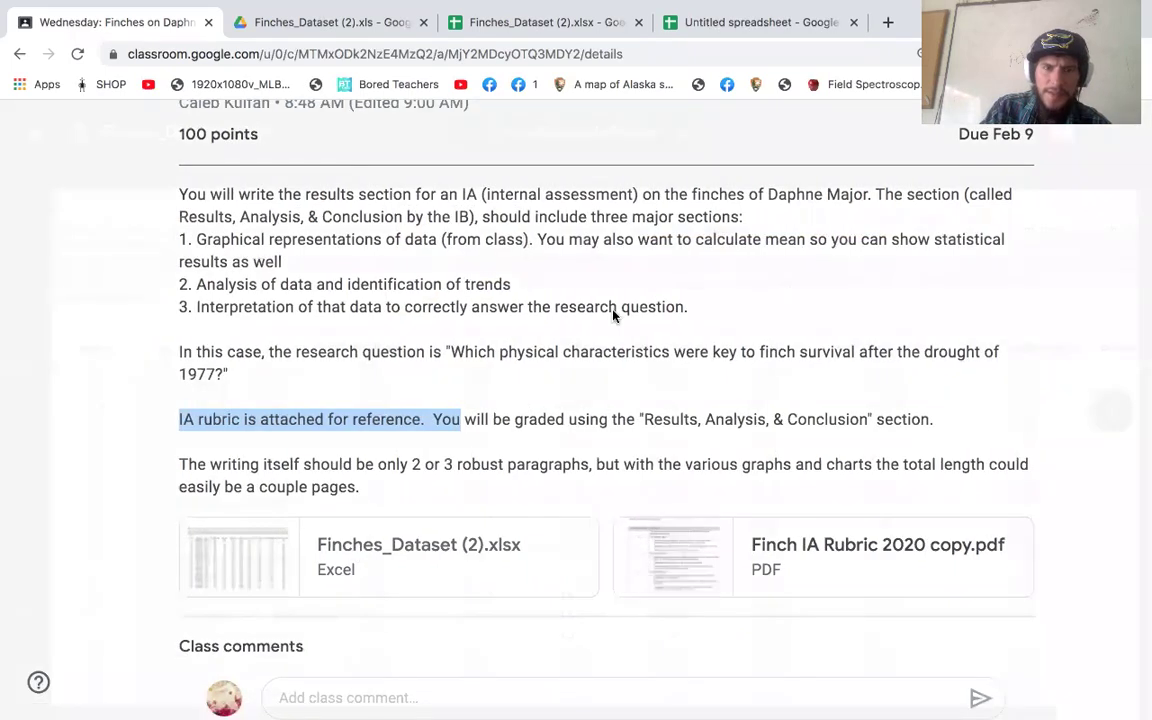
{"action": "left_click", "coordinate": [552, 20]}
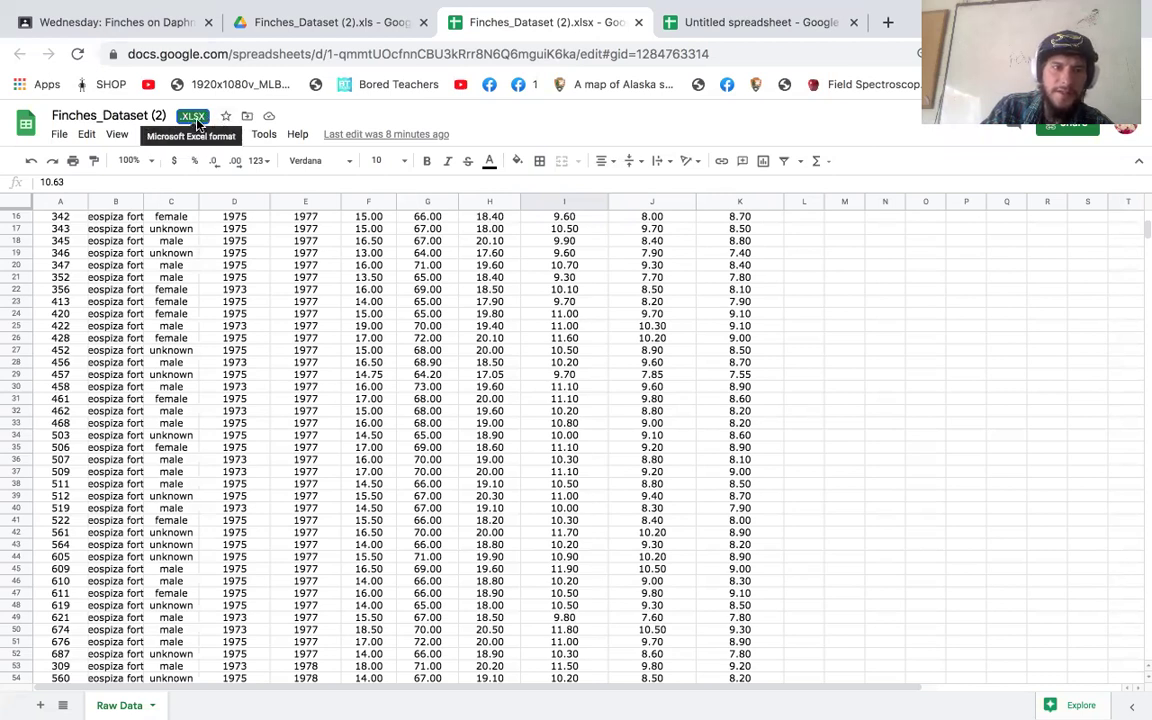
Step: Check the File menu and other tabs, ending on the blank Untitled spreadsheet
{"action": "left_click", "coordinate": [61, 135]}
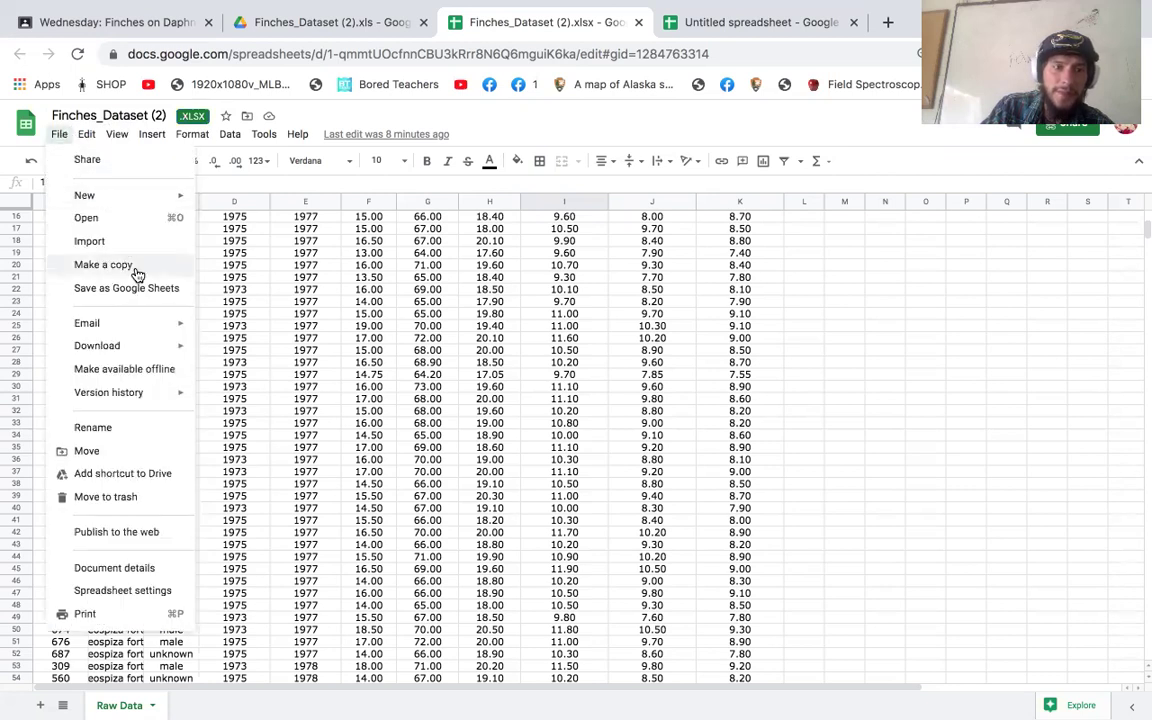
{"action": "left_click", "coordinate": [518, 121]}
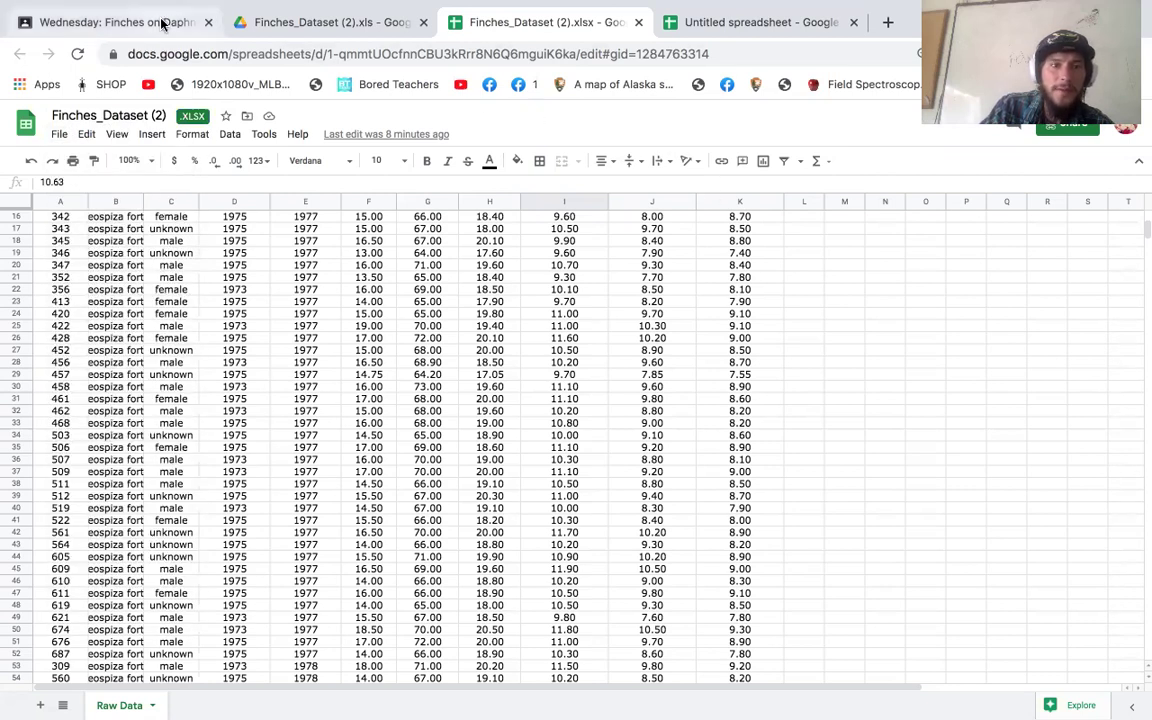
{"action": "key", "text": "ctrl+1"}
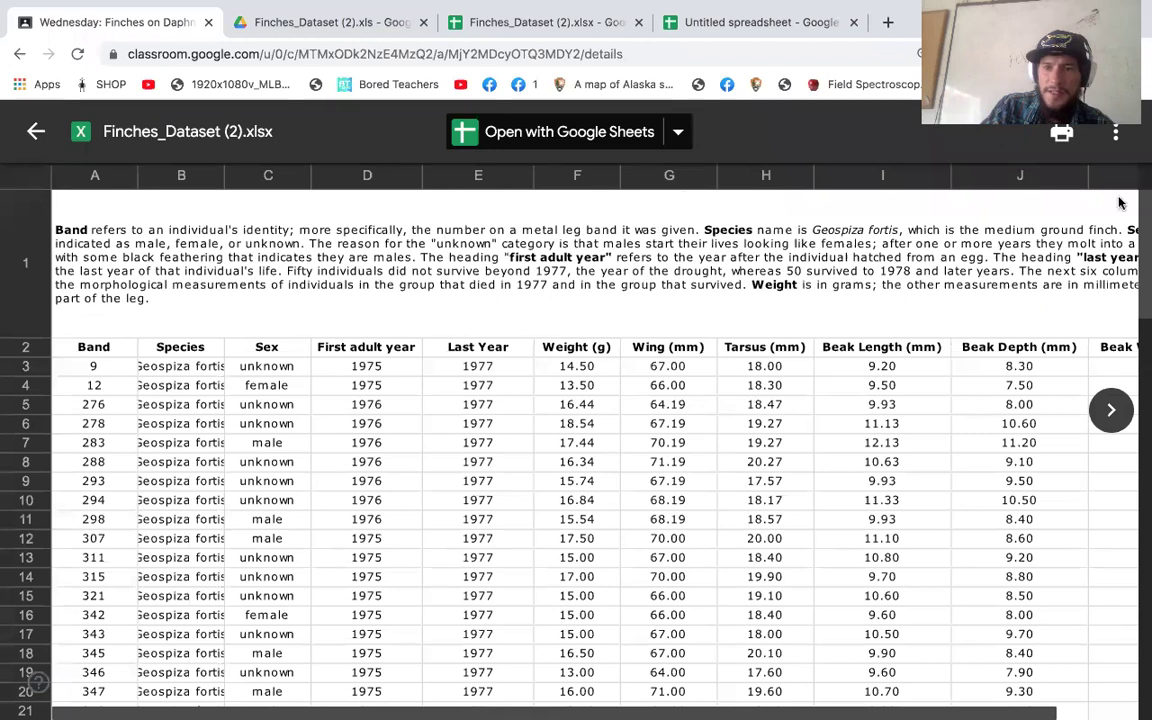
{"action": "left_click", "coordinate": [314, 22]}
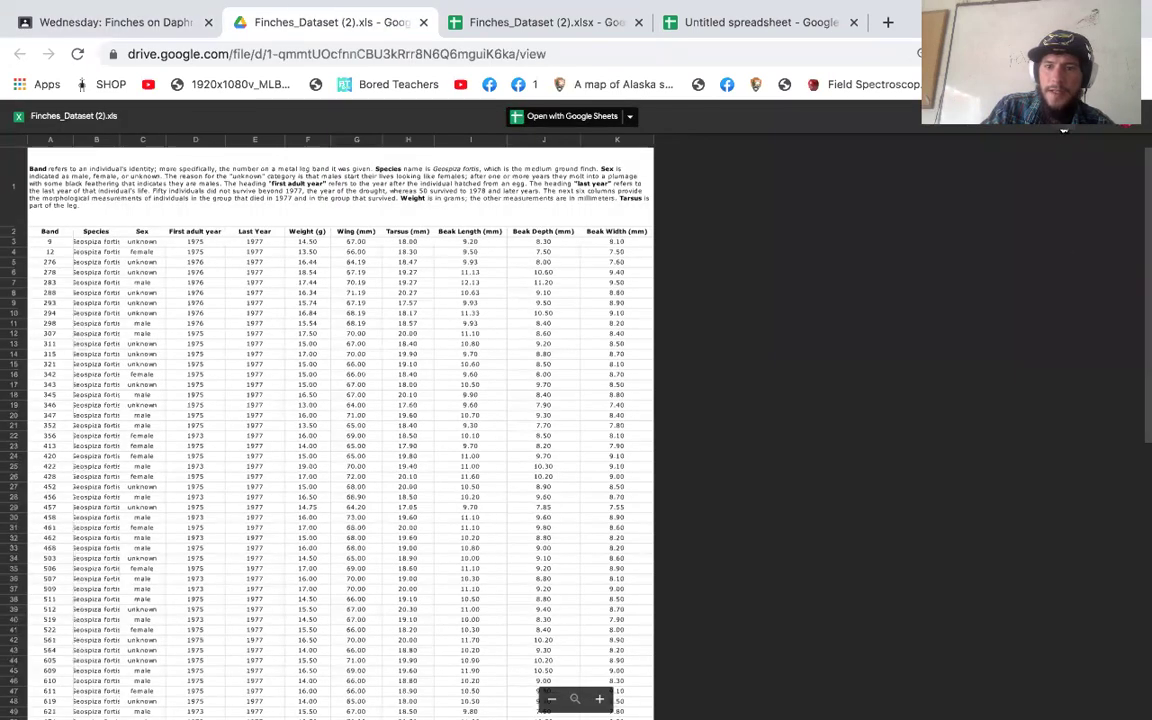
{"action": "left_click", "coordinate": [684, 18]}
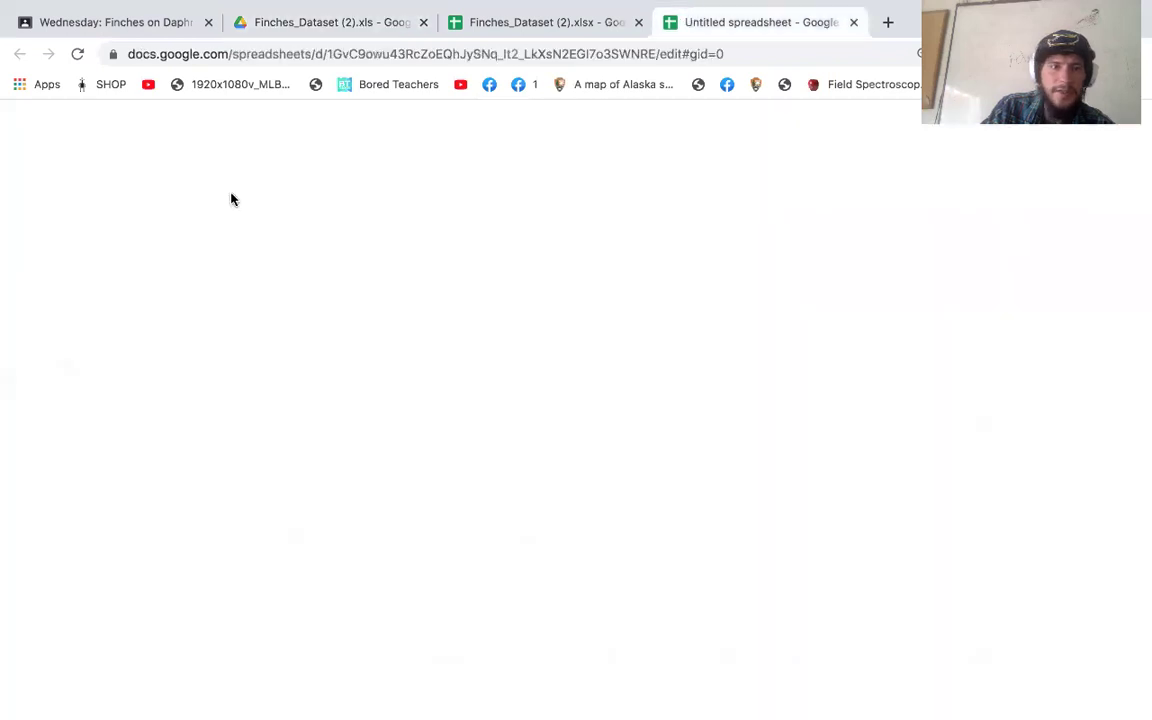
Step: Import Finches_Dataset (2) (1).xls from Downloads using Replace spreadsheet
{"action": "left_click", "coordinate": [59, 136]}
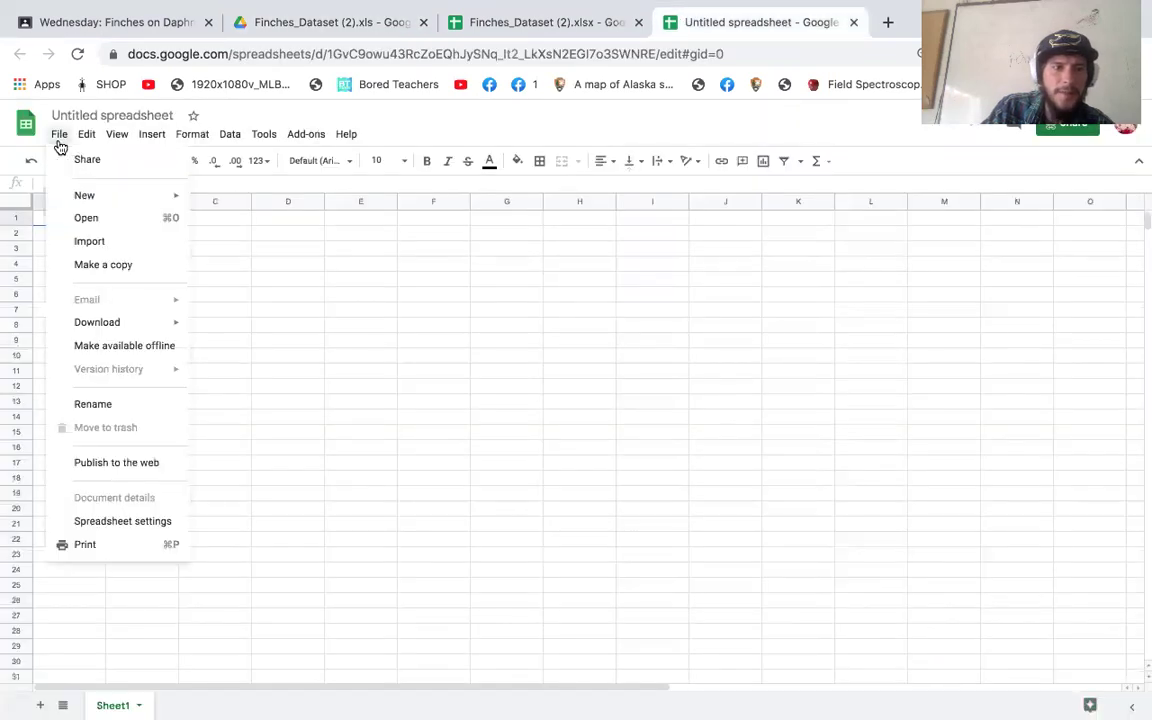
{"action": "left_click", "coordinate": [117, 244]}
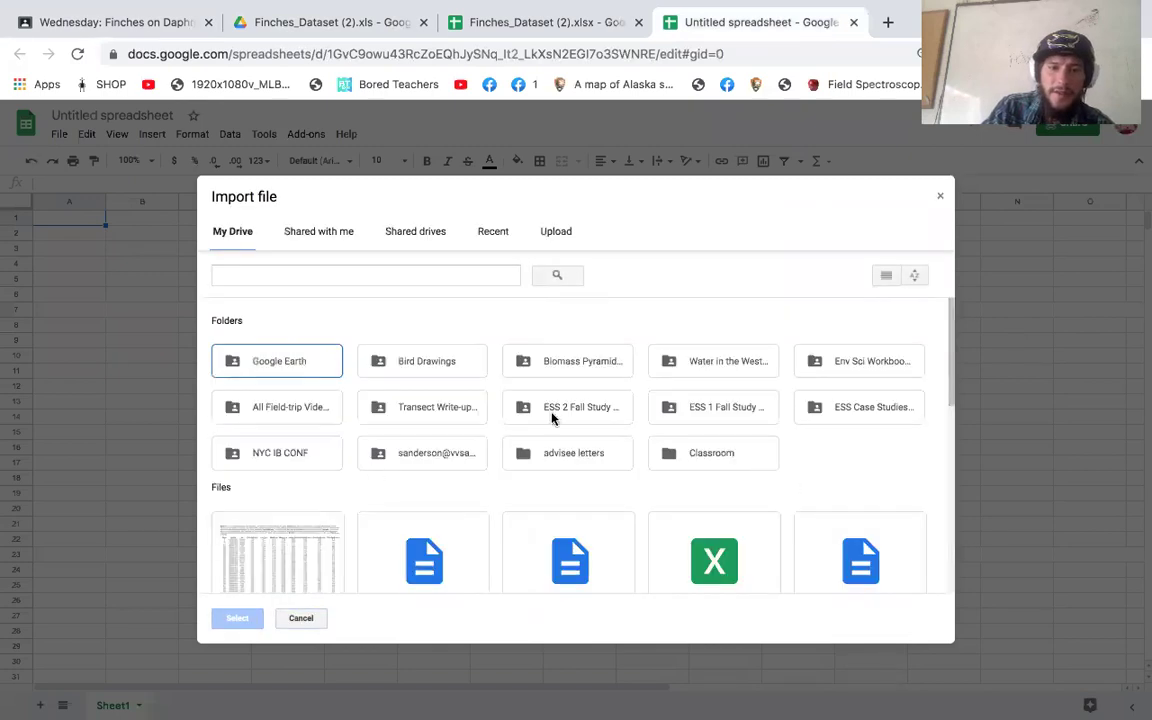
{"action": "left_click", "coordinate": [552, 235]}
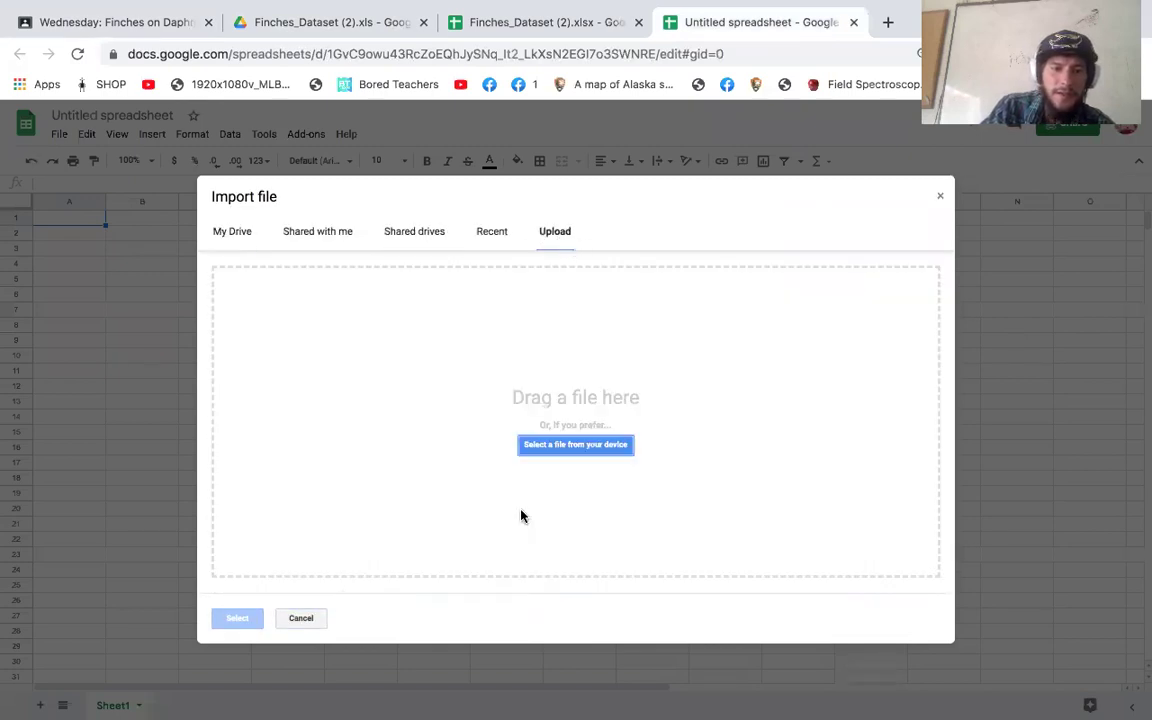
{"action": "left_click", "coordinate": [578, 446]}
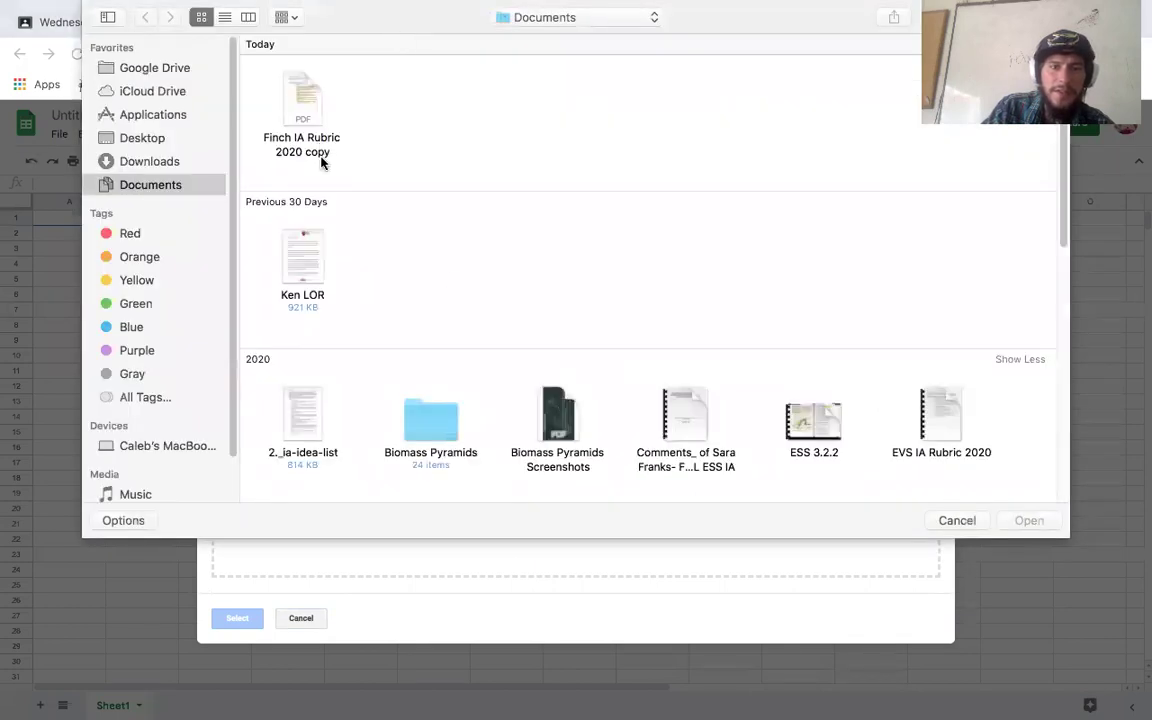
{"action": "left_click", "coordinate": [163, 163]}
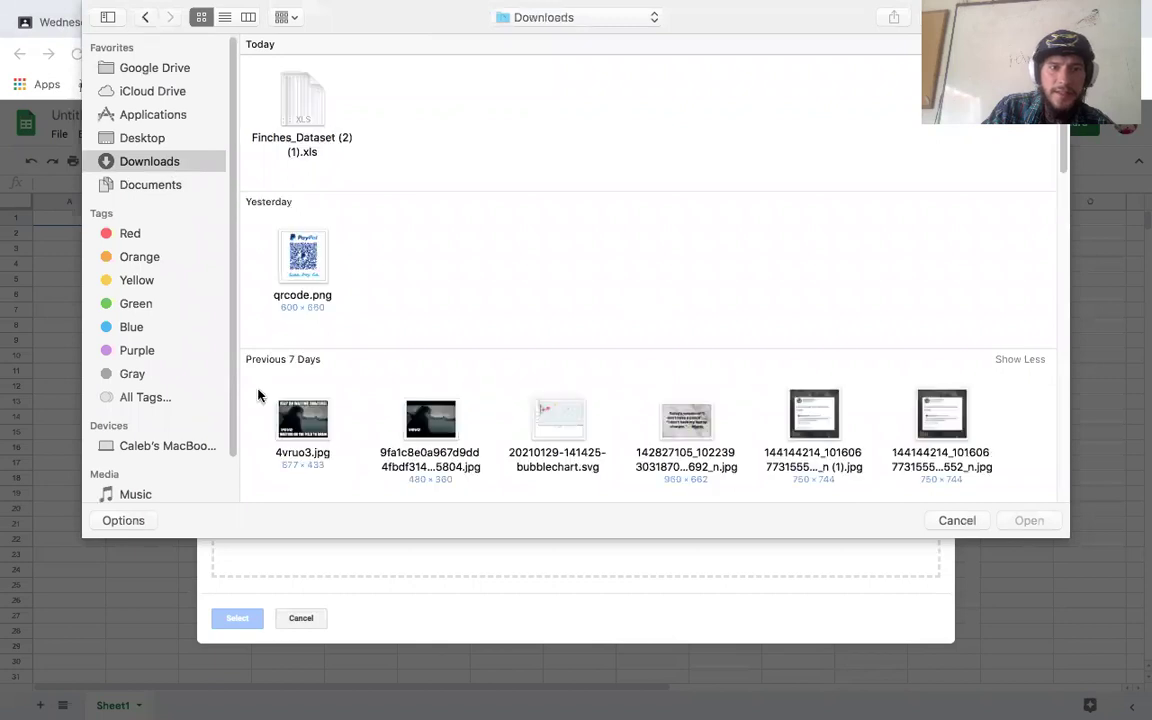
{"action": "double_click", "coordinate": [295, 148]}
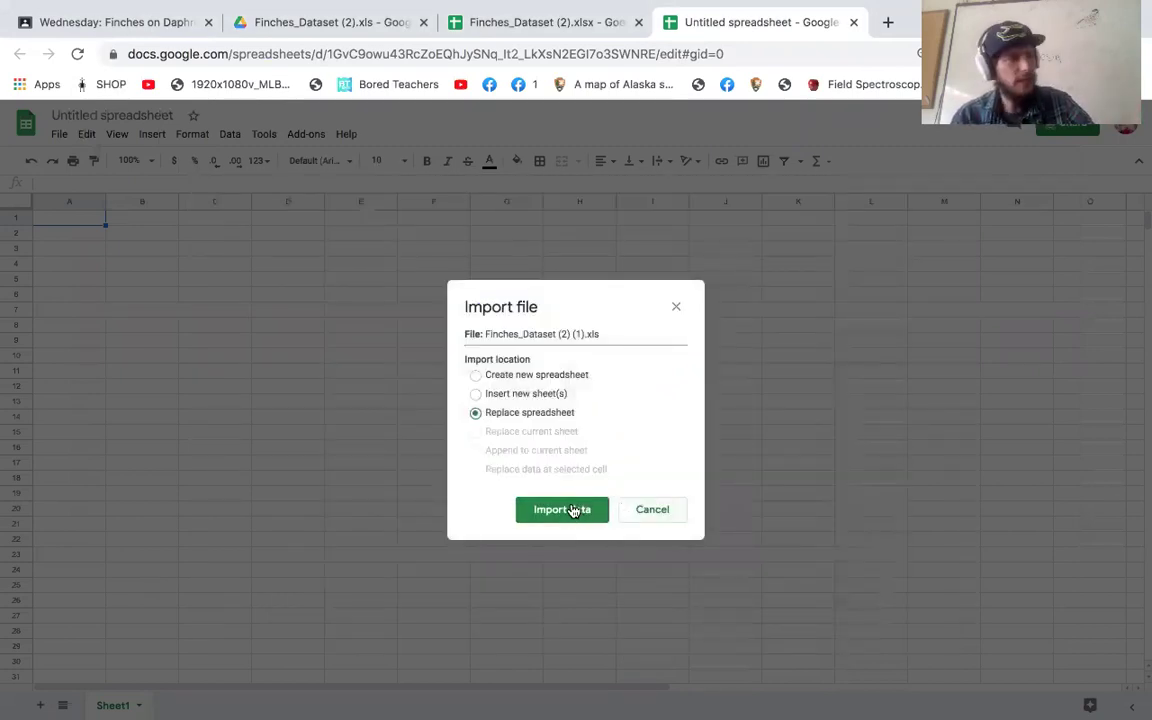
{"action": "left_click", "coordinate": [570, 512]}
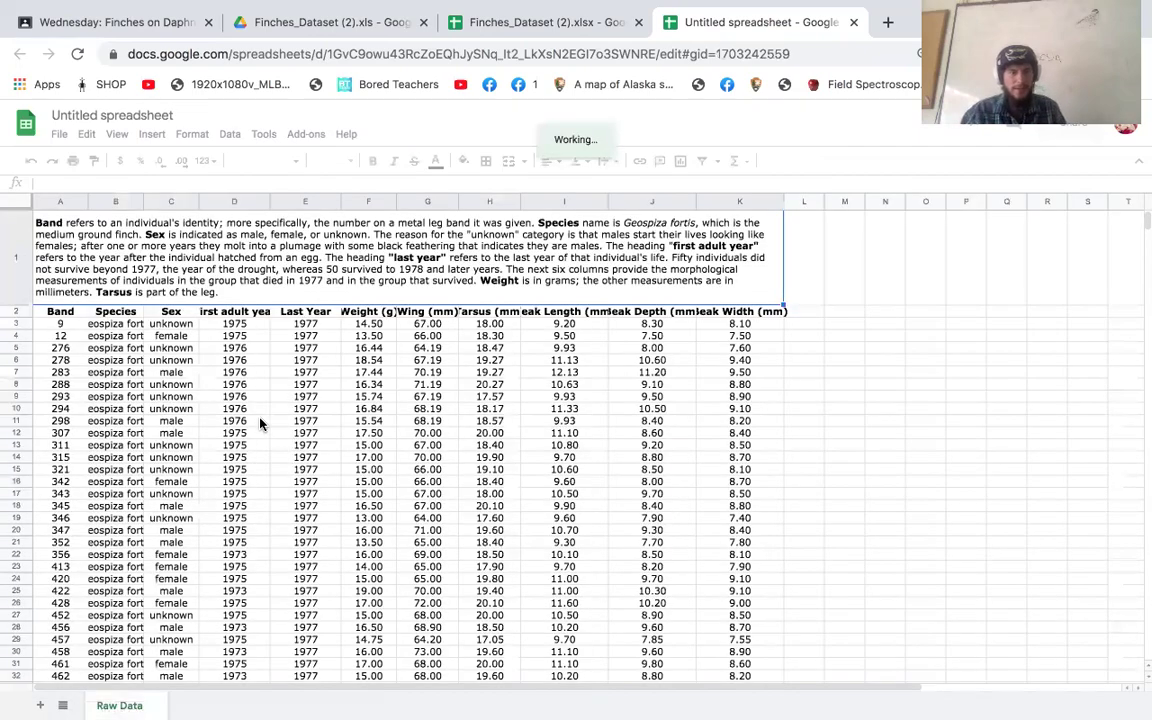
Step: Close the dataset preview and highlight the post-1977-drought survival research question
{"action": "left_click", "coordinate": [156, 26]}
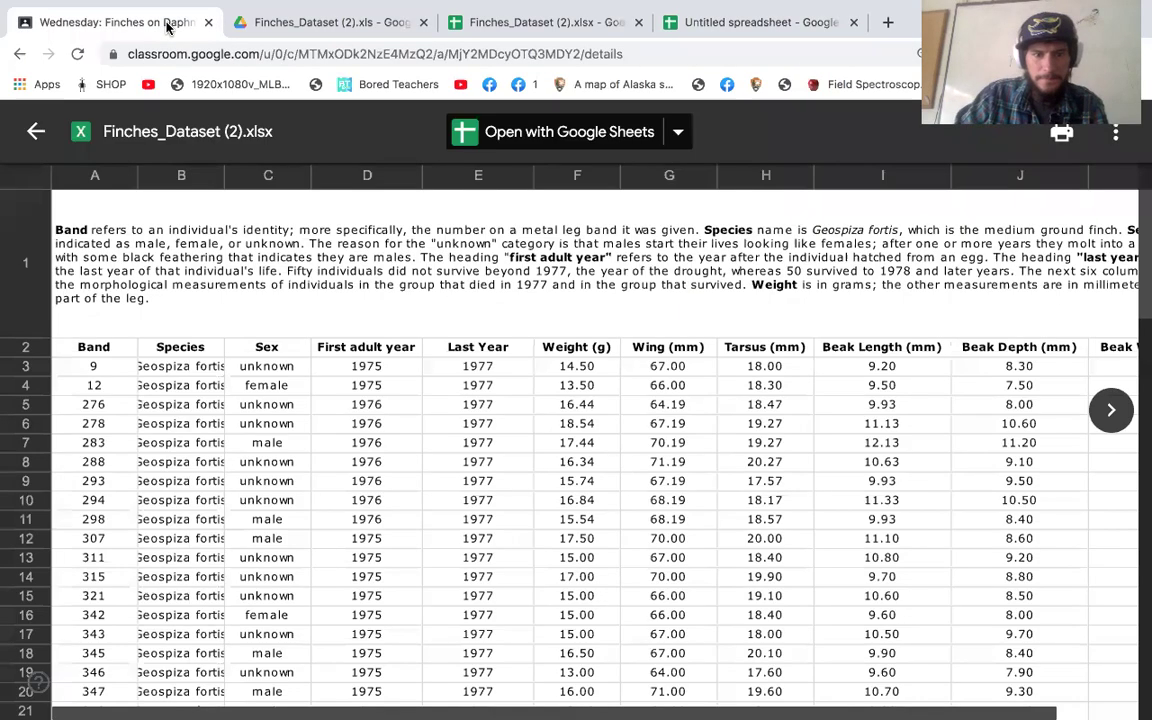
{"action": "left_click", "coordinate": [24, 135]}
{"action": "scroll", "coordinate": [496, 447], "scroll_direction": "down", "scroll_amount": 3}
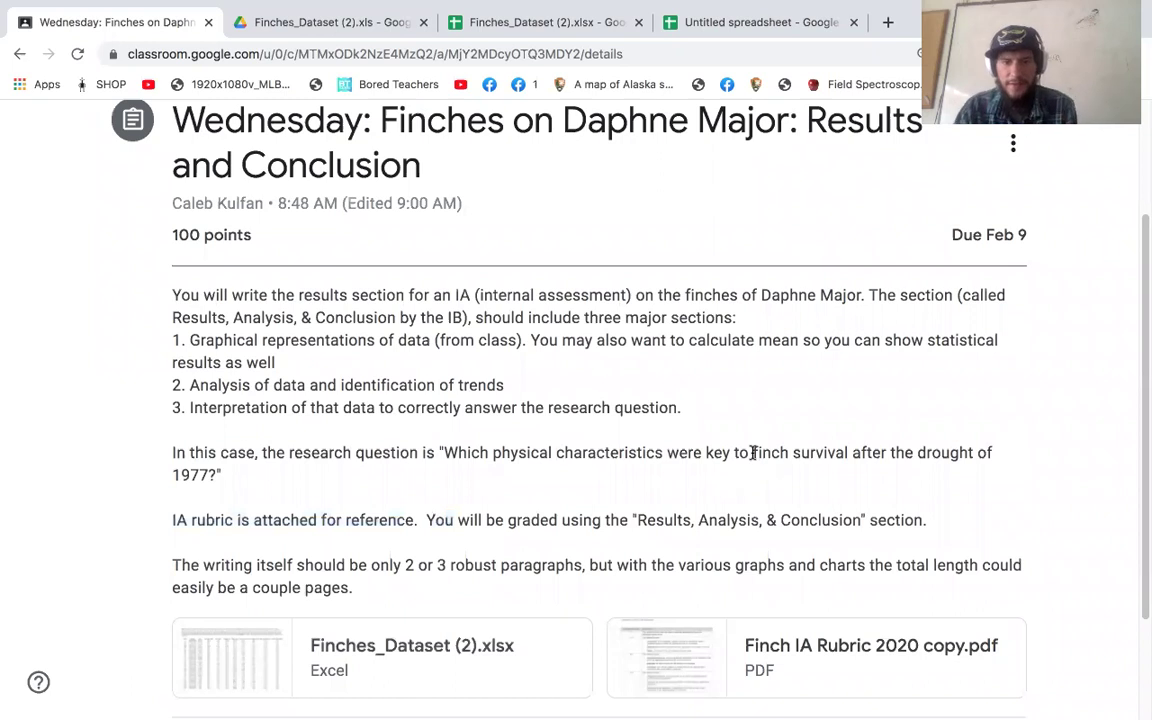
{"action": "left_click_drag", "start_coordinate": [757, 452], "coordinate": [228, 483]}
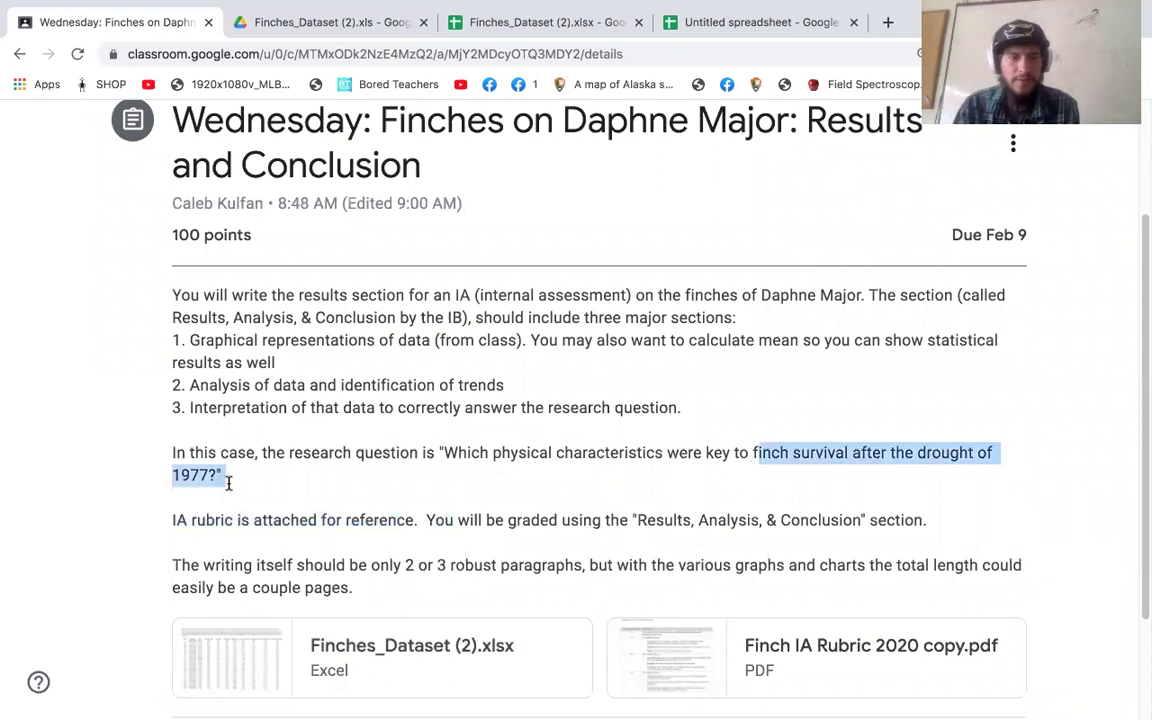
Step: Scan Raw Data's Last Year column to the first 1978 entry and select row 53
{"action": "left_click", "coordinate": [710, 22]}
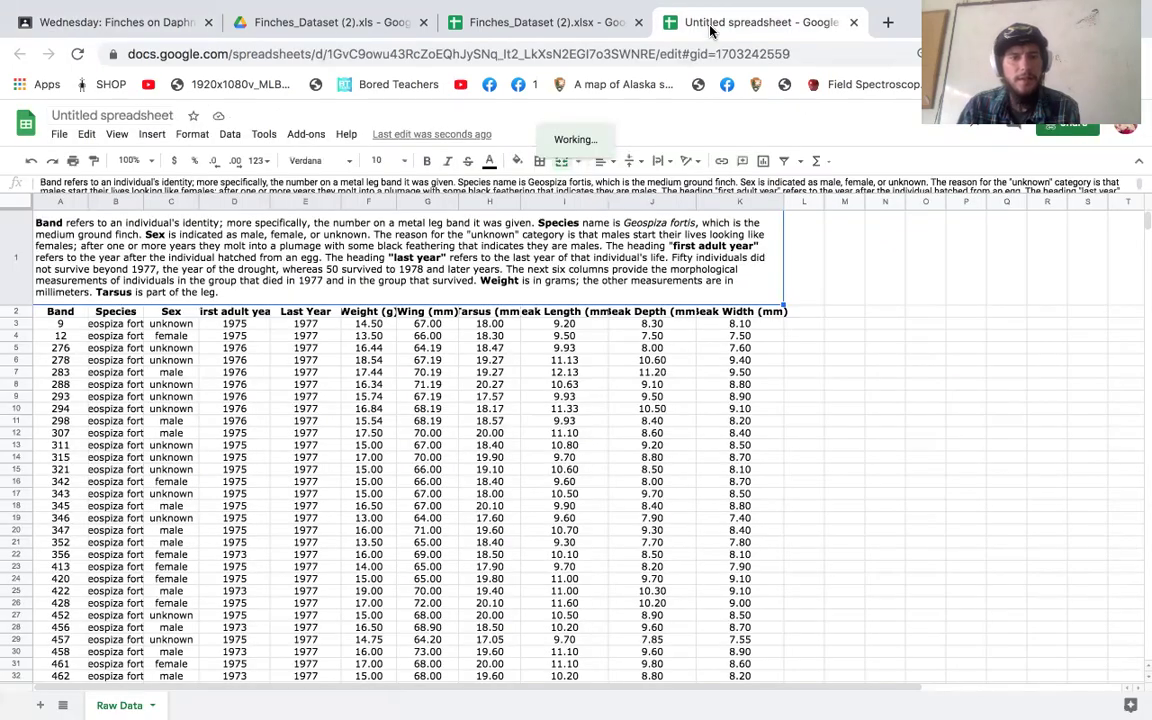
{"action": "left_click", "coordinate": [412, 397]}
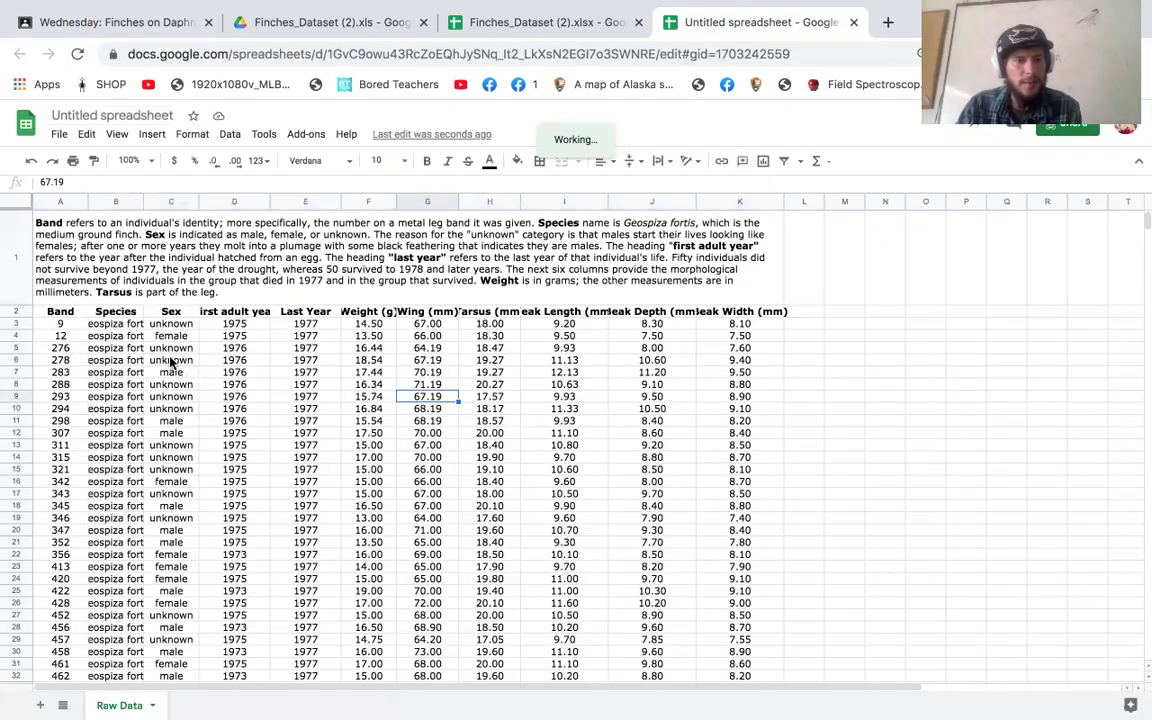
{"action": "left_click", "coordinate": [64, 314]}
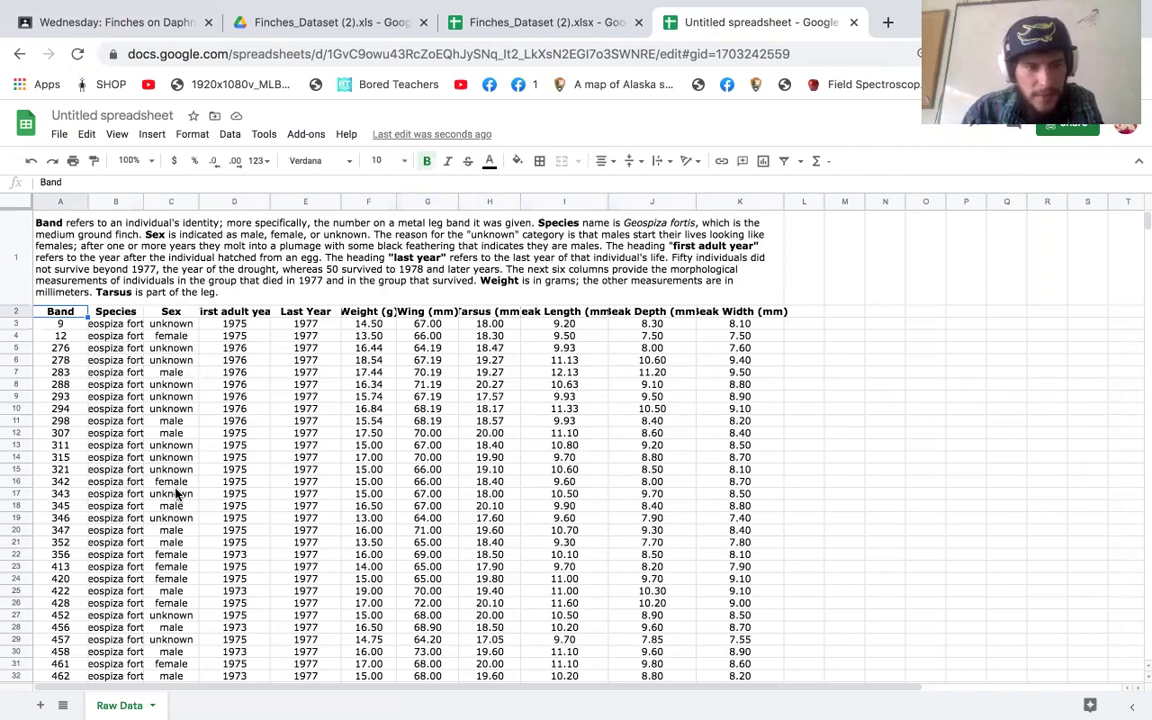
{"action": "left_click", "coordinate": [295, 313]}
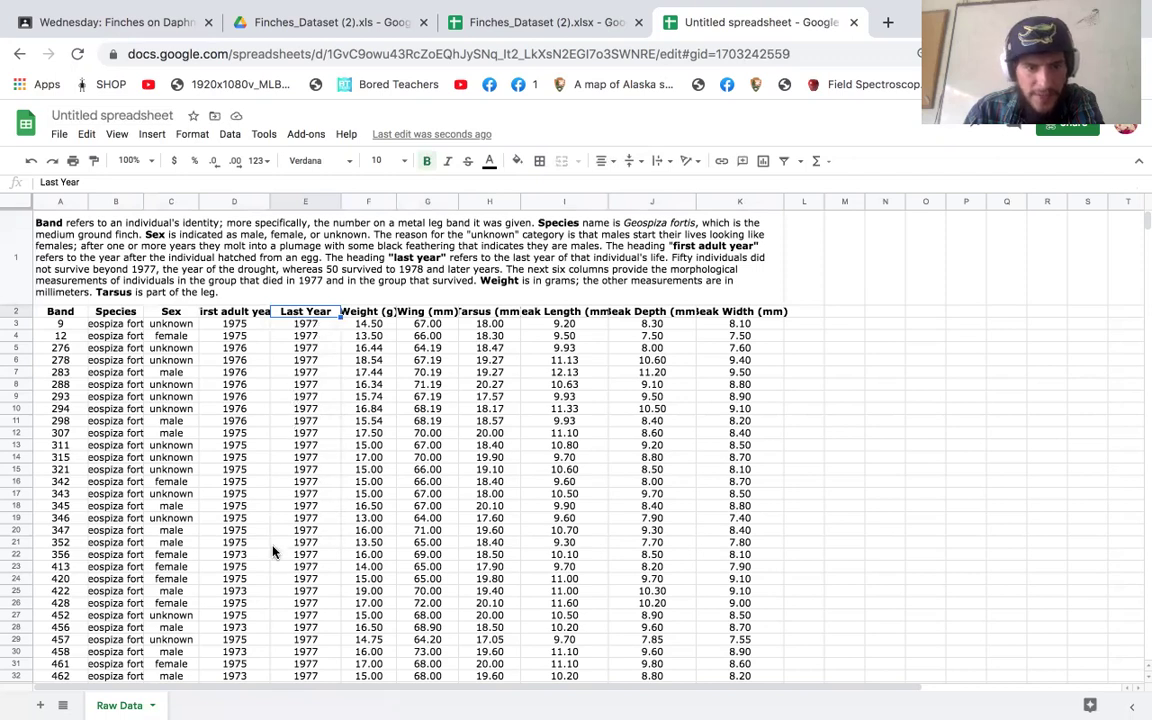
{"action": "scroll", "coordinate": [320, 457], "scroll_direction": "down", "scroll_amount": 5}
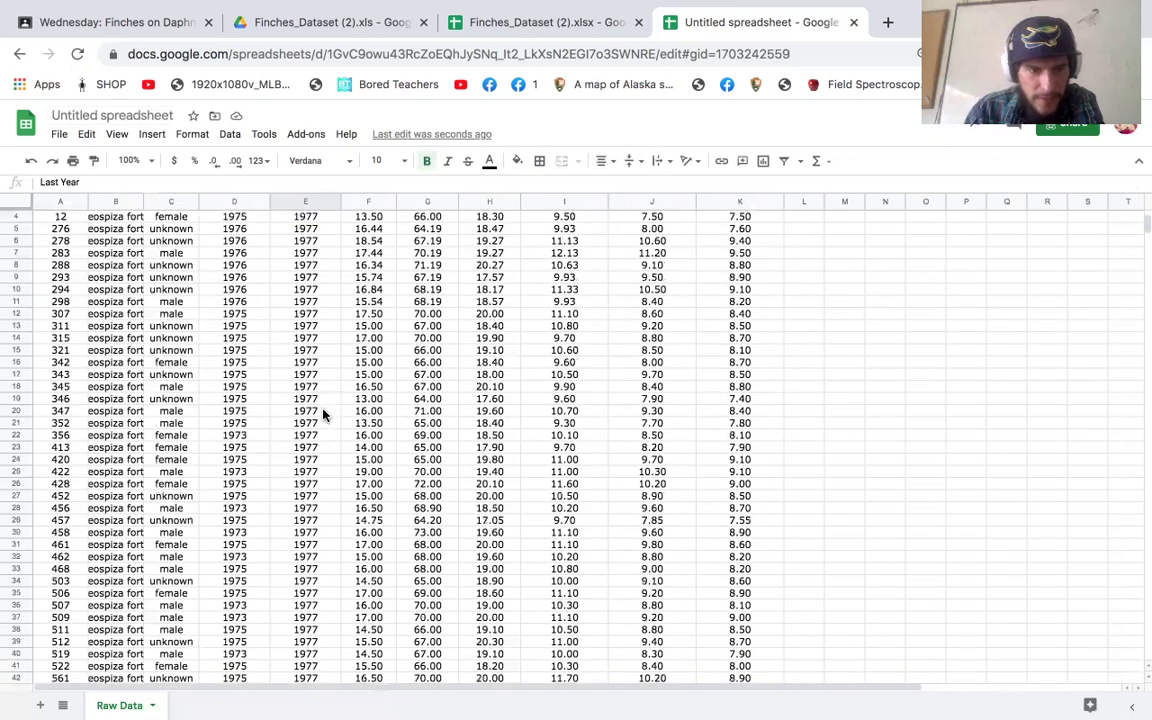
{"action": "scroll", "coordinate": [318, 480], "scroll_direction": "down", "scroll_amount": 2}
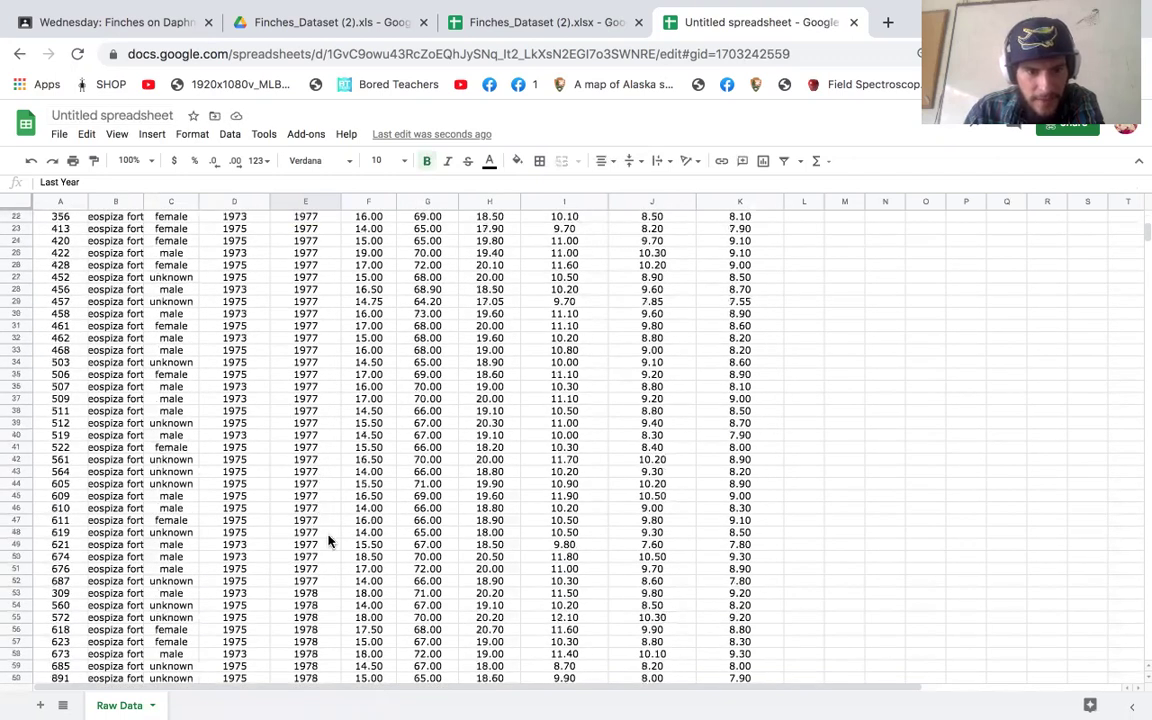
{"action": "scroll", "coordinate": [314, 565], "scroll_direction": "down", "scroll_amount": 3}
{"action": "scroll", "coordinate": [314, 565], "scroll_direction": "down", "scroll_amount": 8}
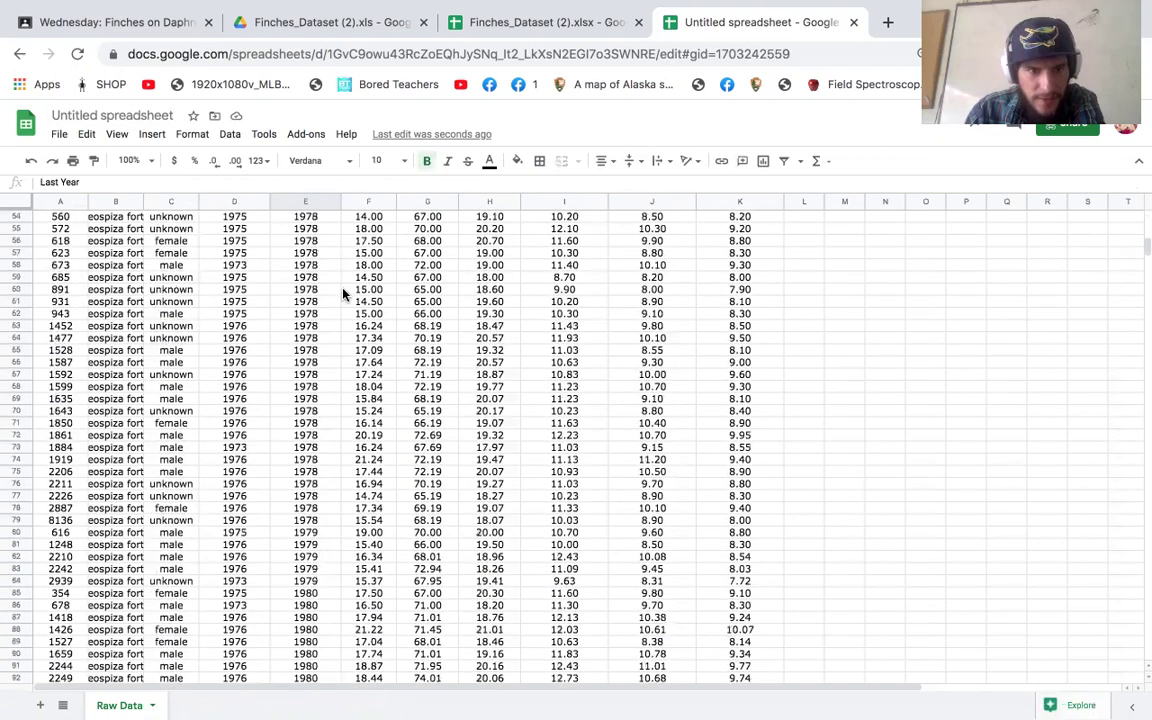
{"action": "scroll", "coordinate": [306, 240], "scroll_direction": "up", "scroll_amount": 1}
{"action": "left_click", "coordinate": [315, 232]}
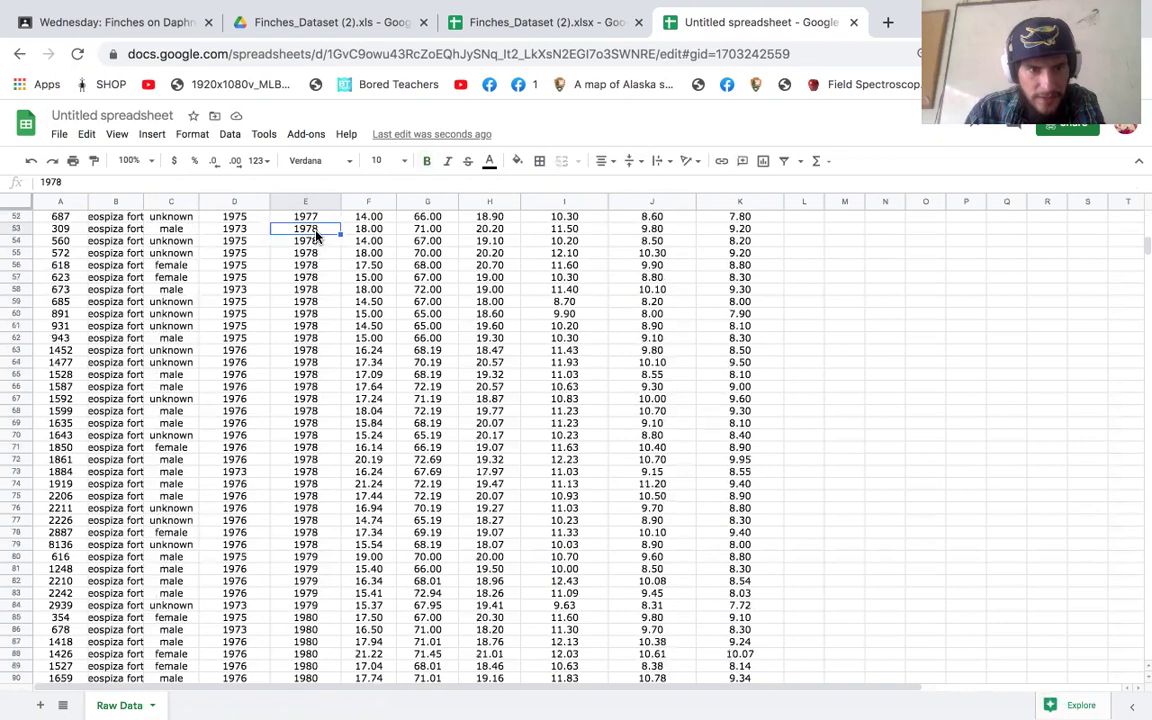
{"action": "left_click", "coordinate": [18, 226]}
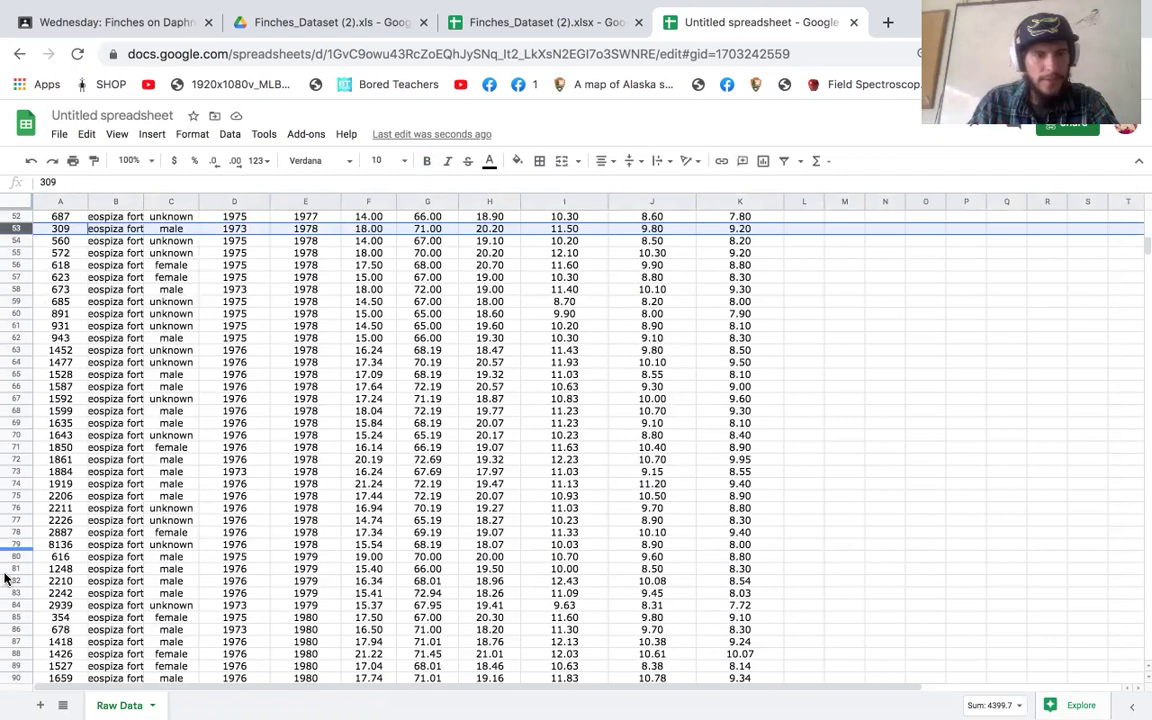
{"action": "scroll", "coordinate": [256, 570], "scroll_direction": "down", "scroll_amount": 8}
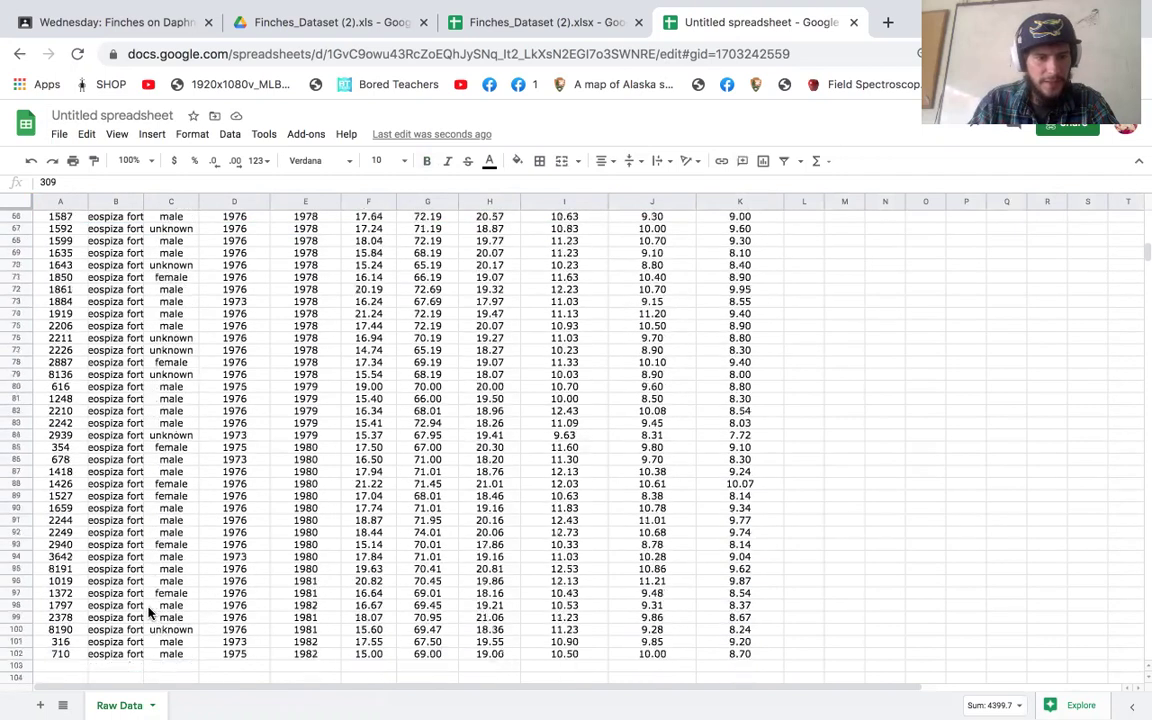
Step: Select rows 53–102, add two new sheets, and rename Sheet2 to 'Finches after drought'
{"action": "left_click", "coordinate": [20, 532], "text": "shift"}
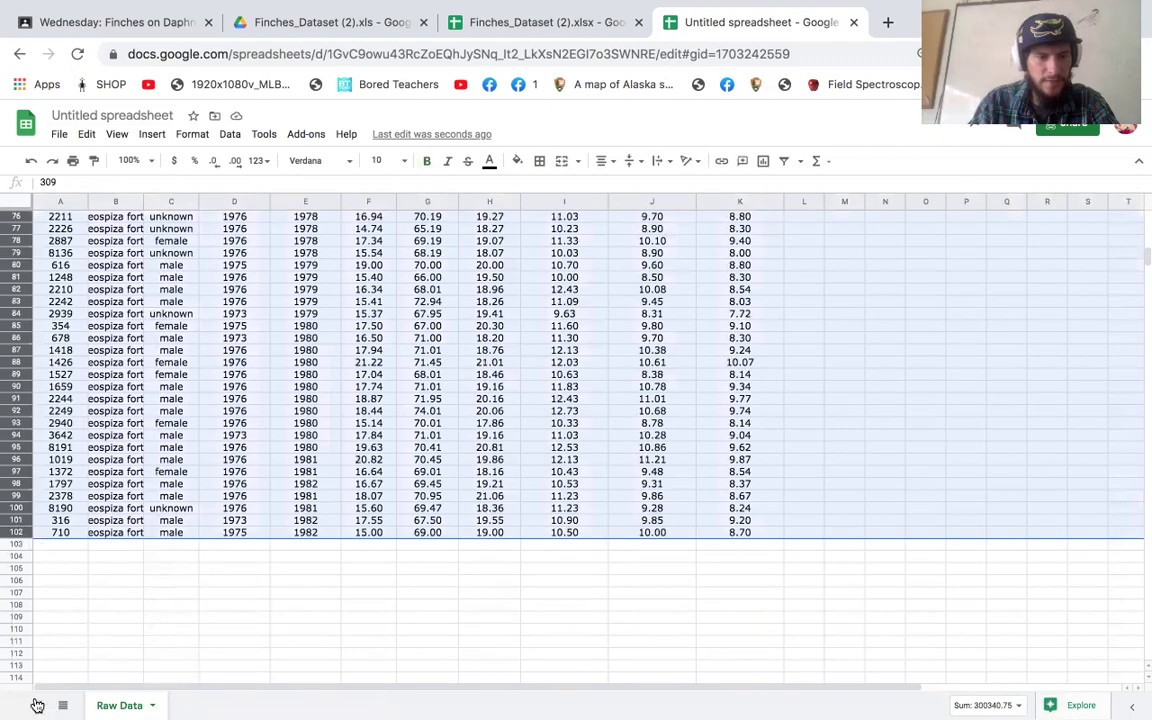
{"action": "left_click", "coordinate": [41, 705]}
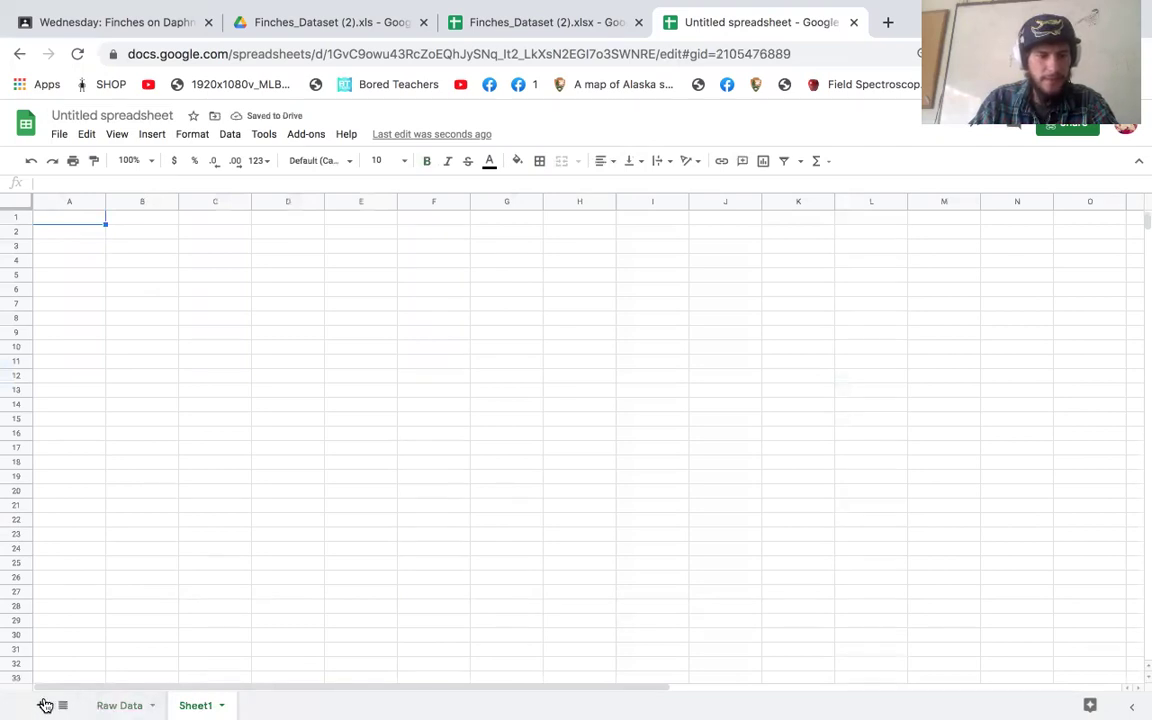
{"action": "left_click", "coordinate": [40, 705]}
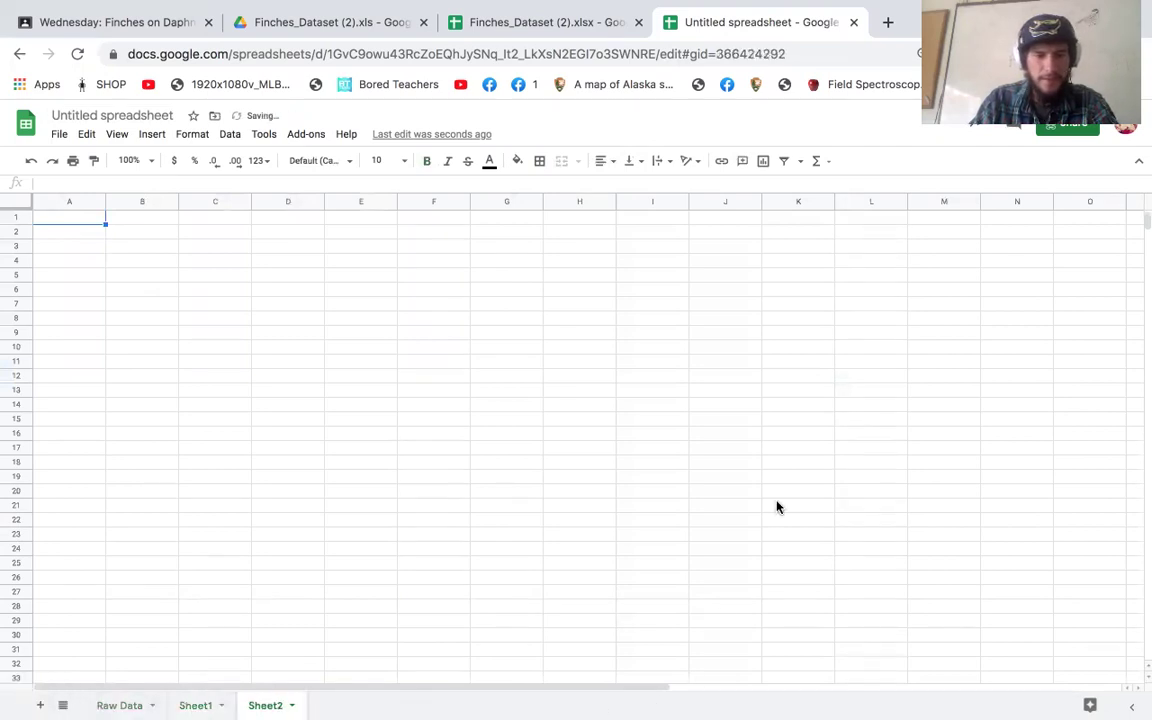
{"action": "double_click", "coordinate": [266, 705]}
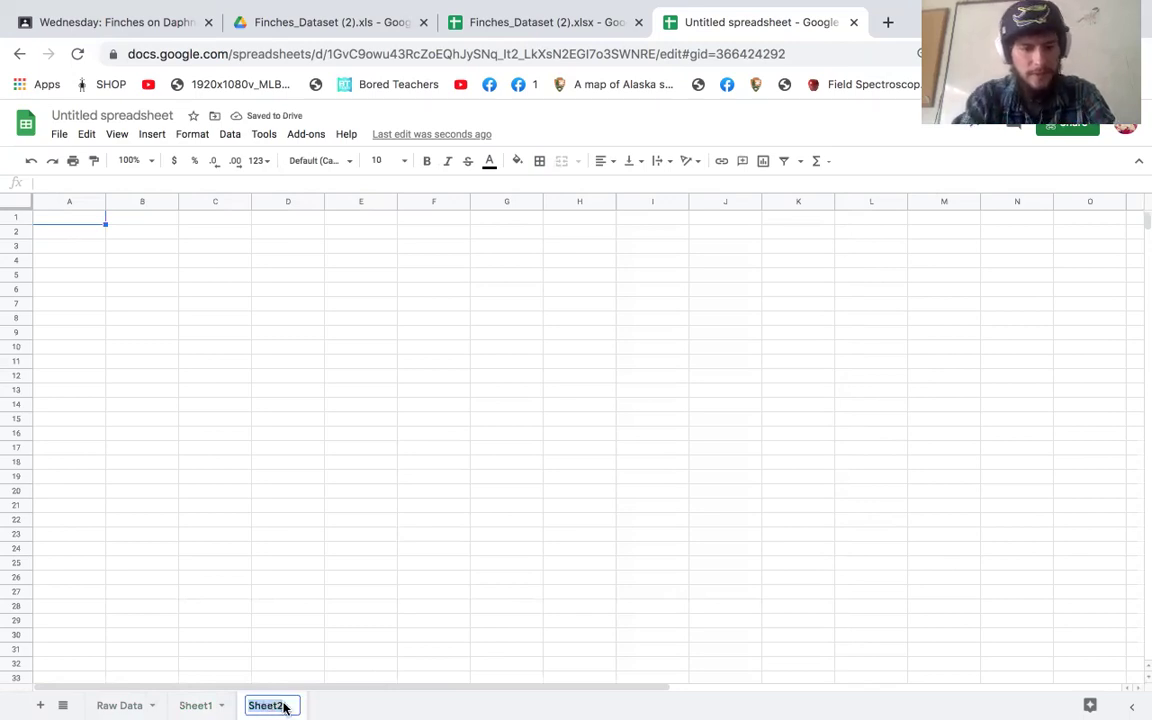
{"action": "type", "text": "Finches after drought"}
{"action": "left_click", "coordinate": [97, 232]}
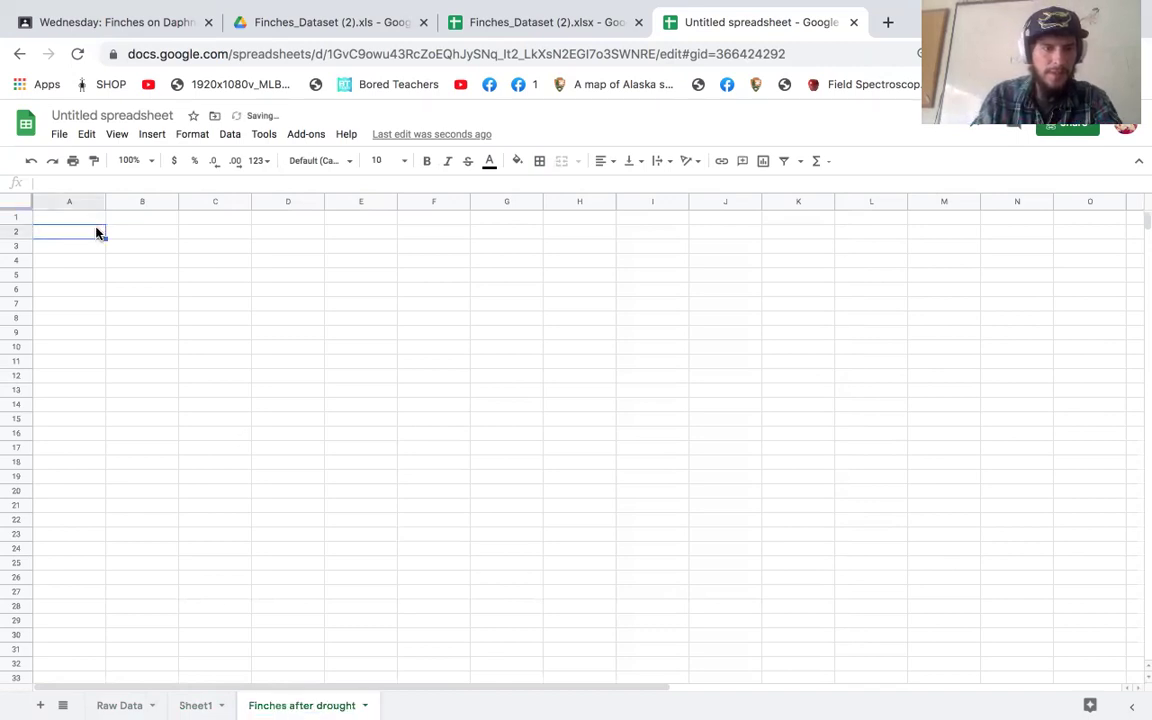
Step: Copy survivor rows 53–102 from Raw Data and paste them at A2 of Finches after drought
{"action": "key", "text": "ctrl+v"}
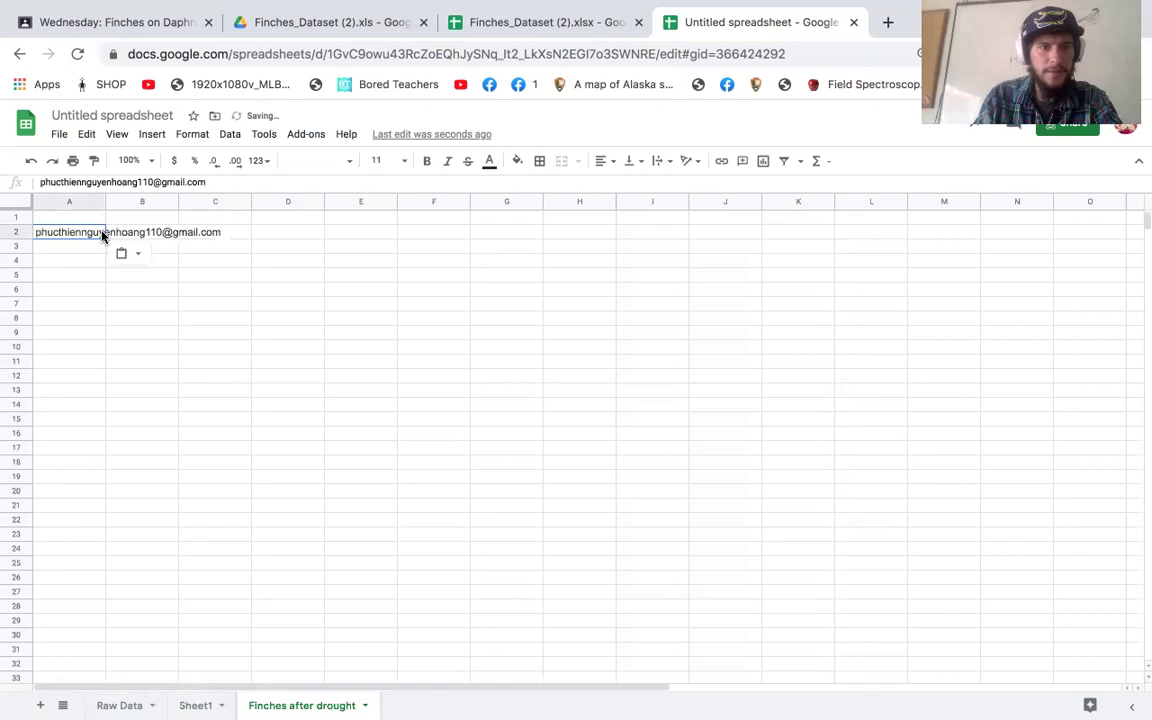
{"action": "key", "text": "ctrl+z"}
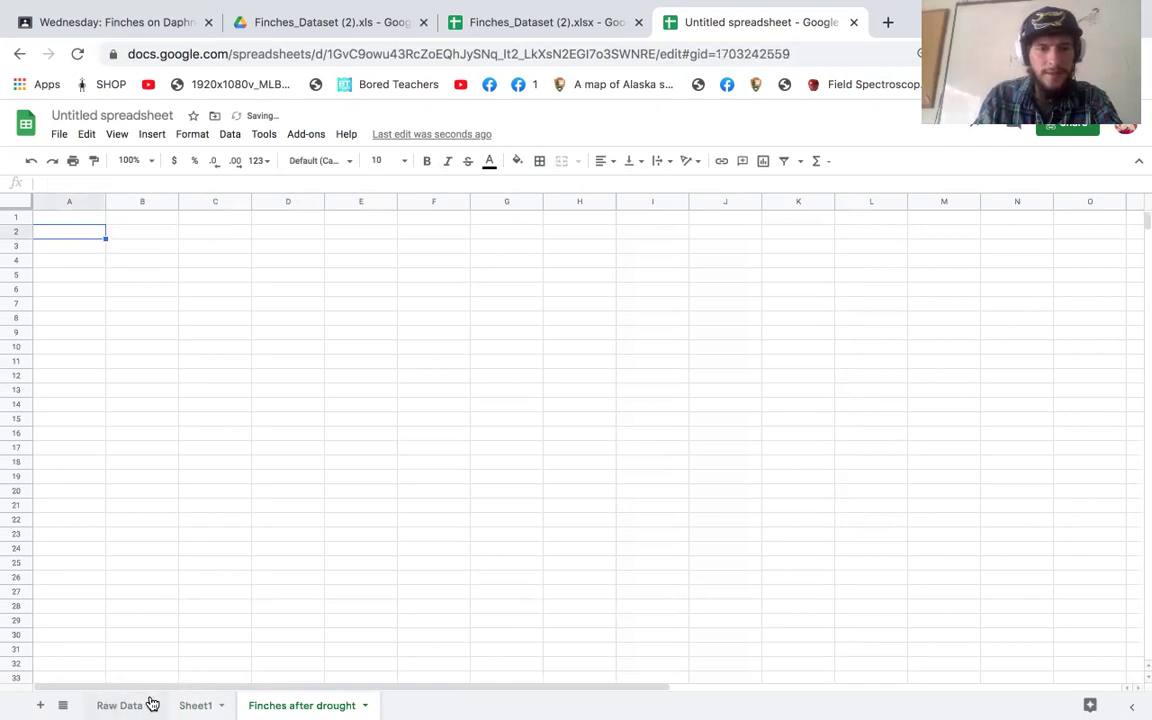
{"action": "key", "text": "ctrl+z"}
{"action": "scroll", "coordinate": [85, 360], "scroll_direction": "up", "scroll_amount": 5}
{"action": "right_click", "coordinate": [92, 311]}
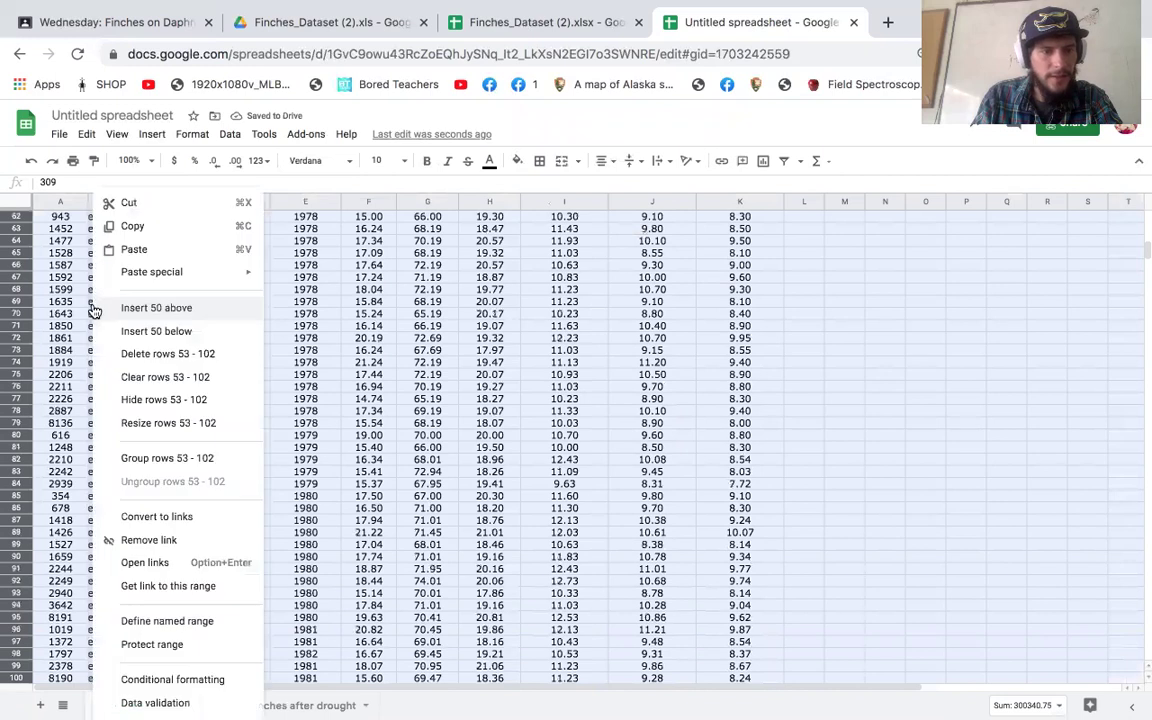
{"action": "left_click", "coordinate": [118, 226]}
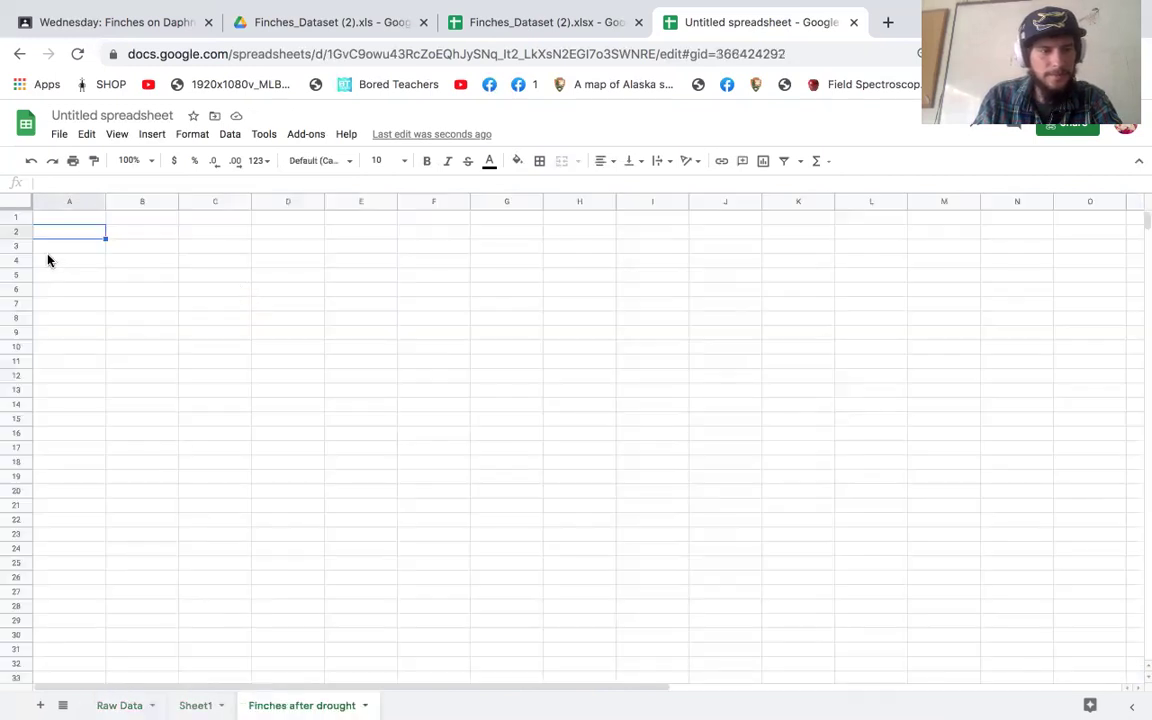
{"action": "key", "text": "ctrl+v"}
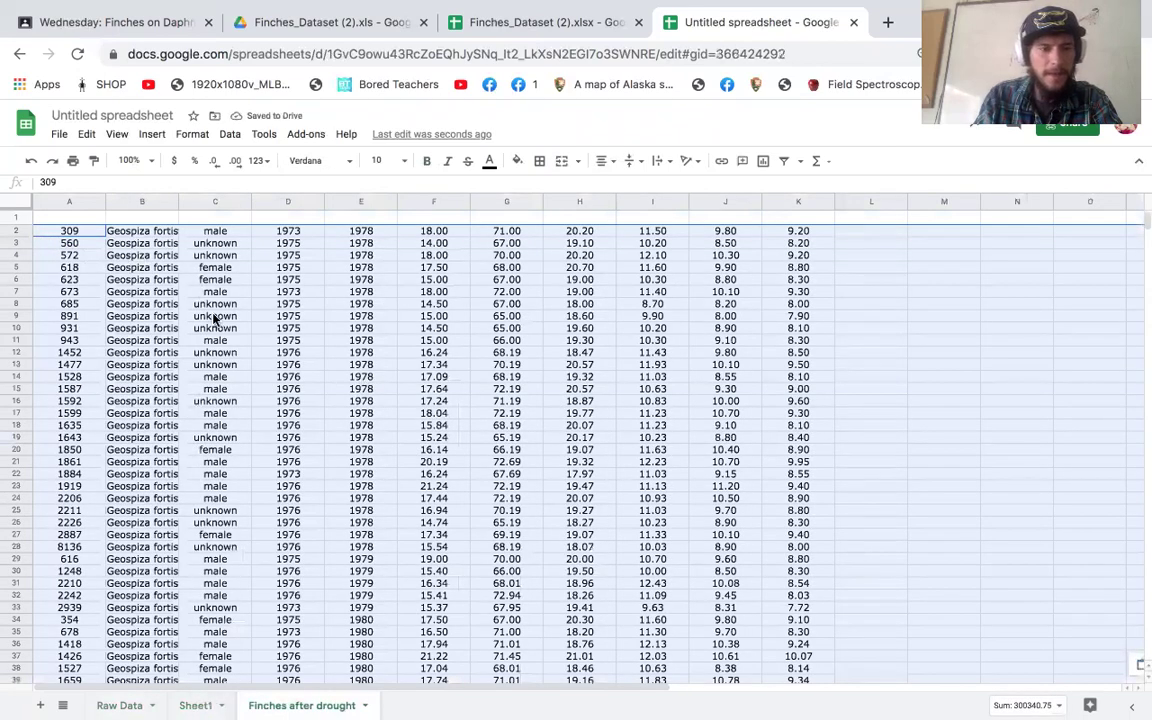
Step: Copy the Band, Species, Sex and measurement headings from Raw Data row 2 into Finches after drought row 1
{"action": "left_click", "coordinate": [18, 219]}
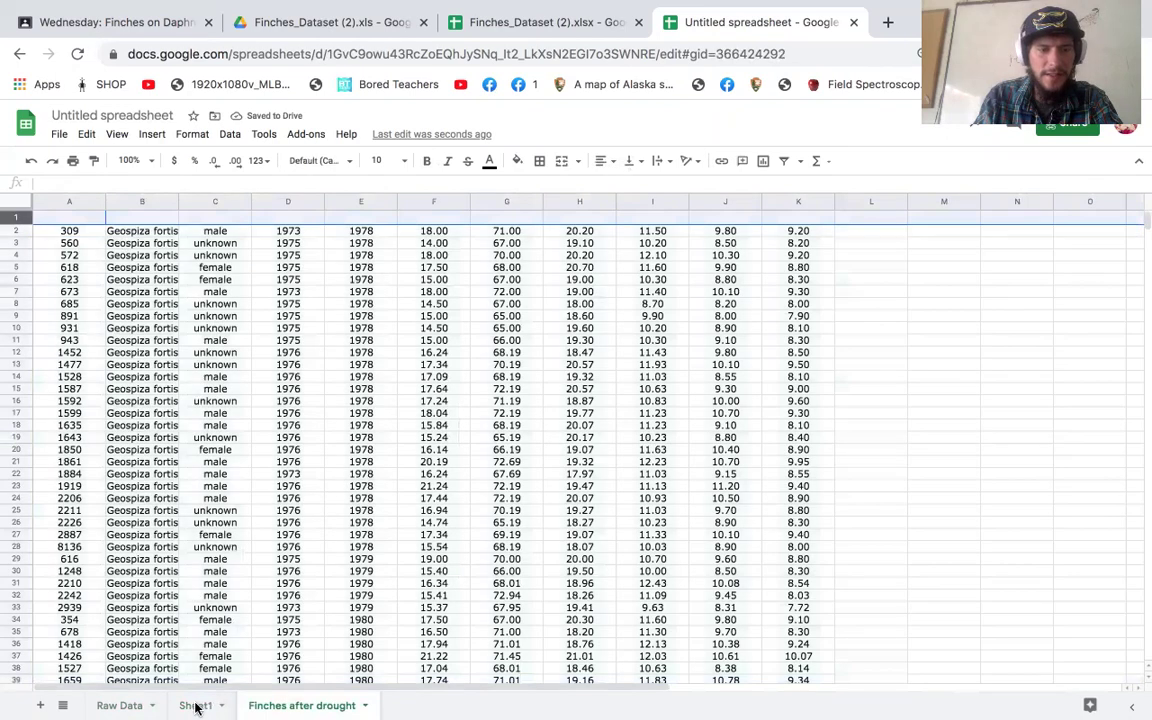
{"action": "key", "text": "alt+Up"}
{"action": "key", "text": "alt+Up"}
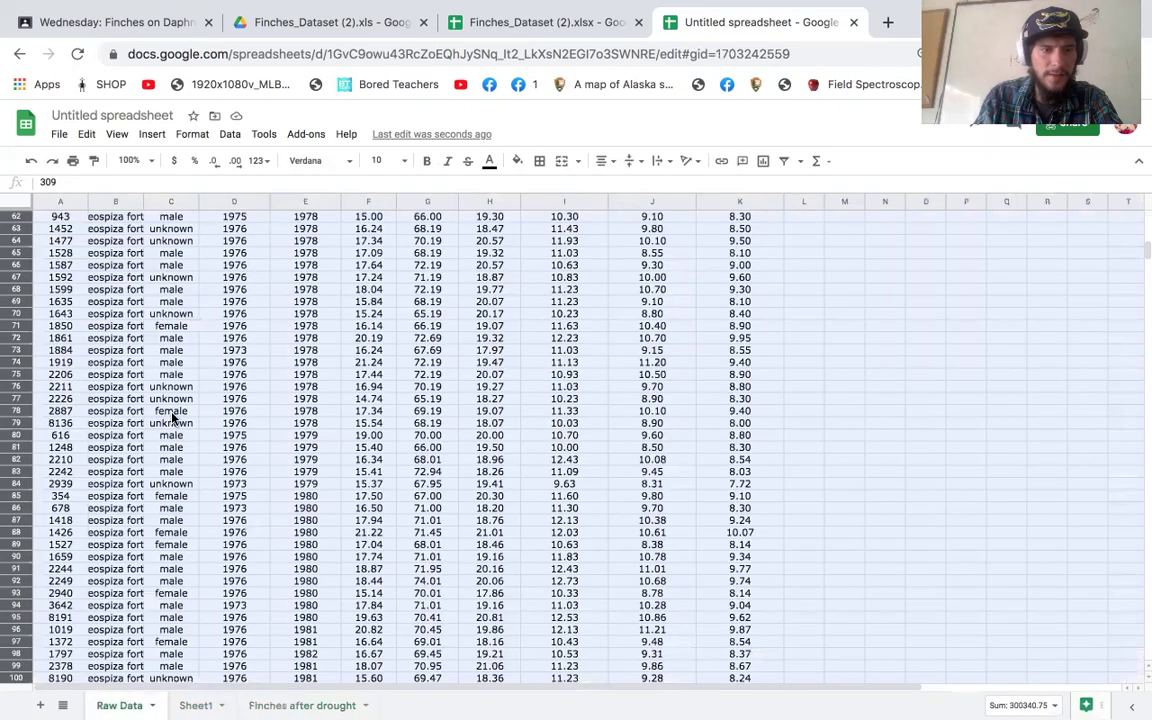
{"action": "scroll", "coordinate": [136, 368], "scroll_direction": "up", "scroll_amount": 10}
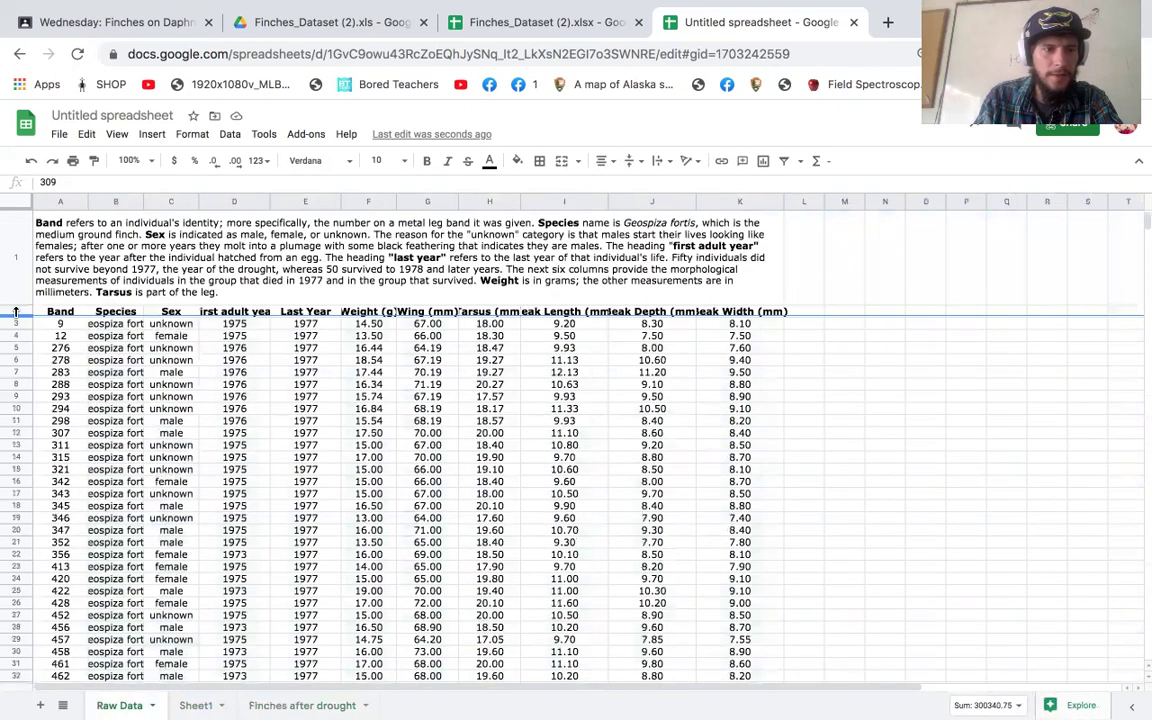
{"action": "left_click", "coordinate": [17, 311]}
{"action": "key", "text": "ctrl+c"}
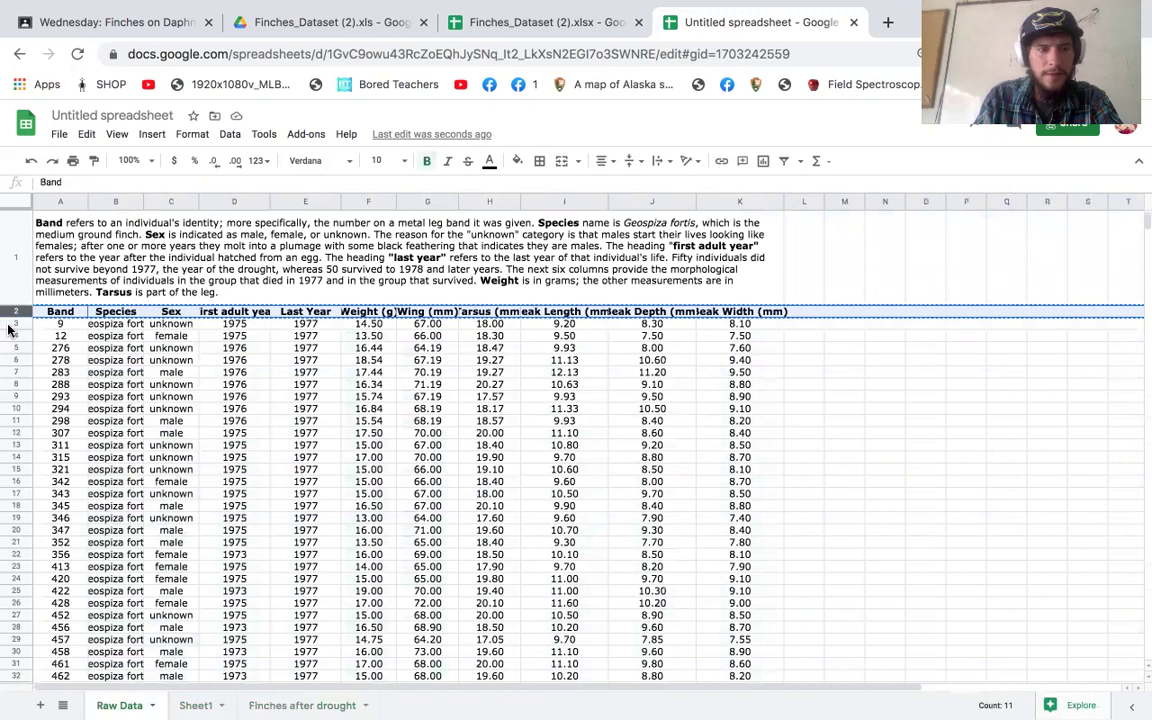
{"action": "left_click", "coordinate": [116, 361]}
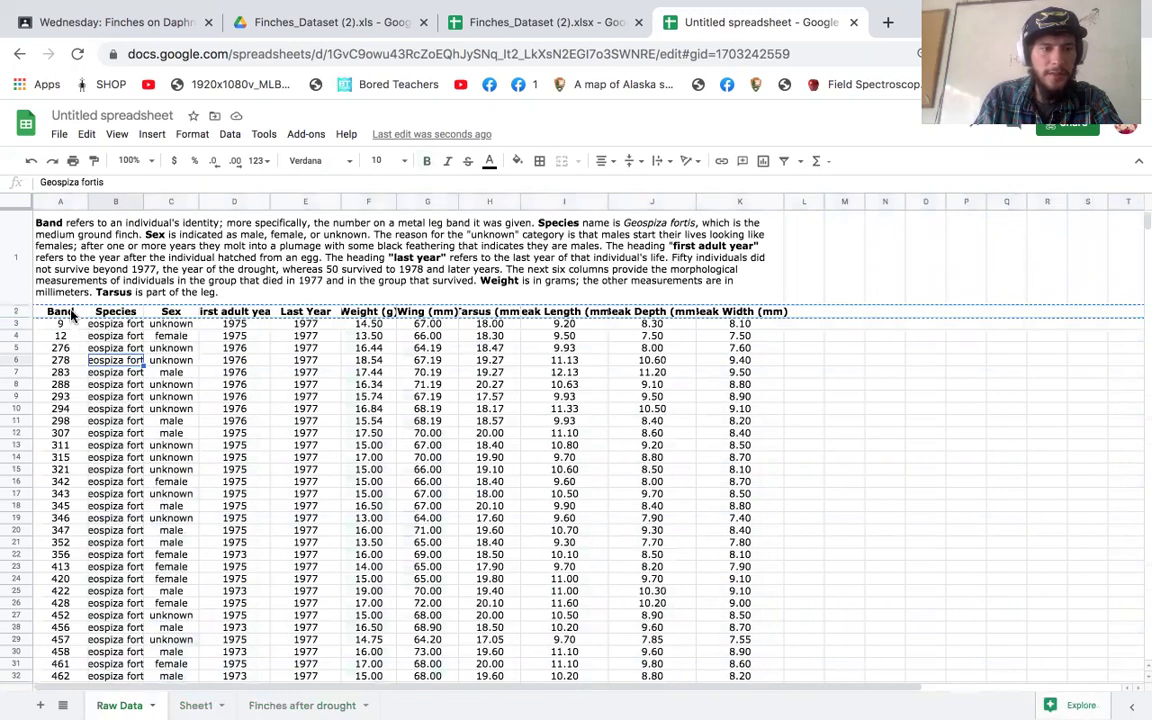
{"action": "left_click", "coordinate": [60, 257]}
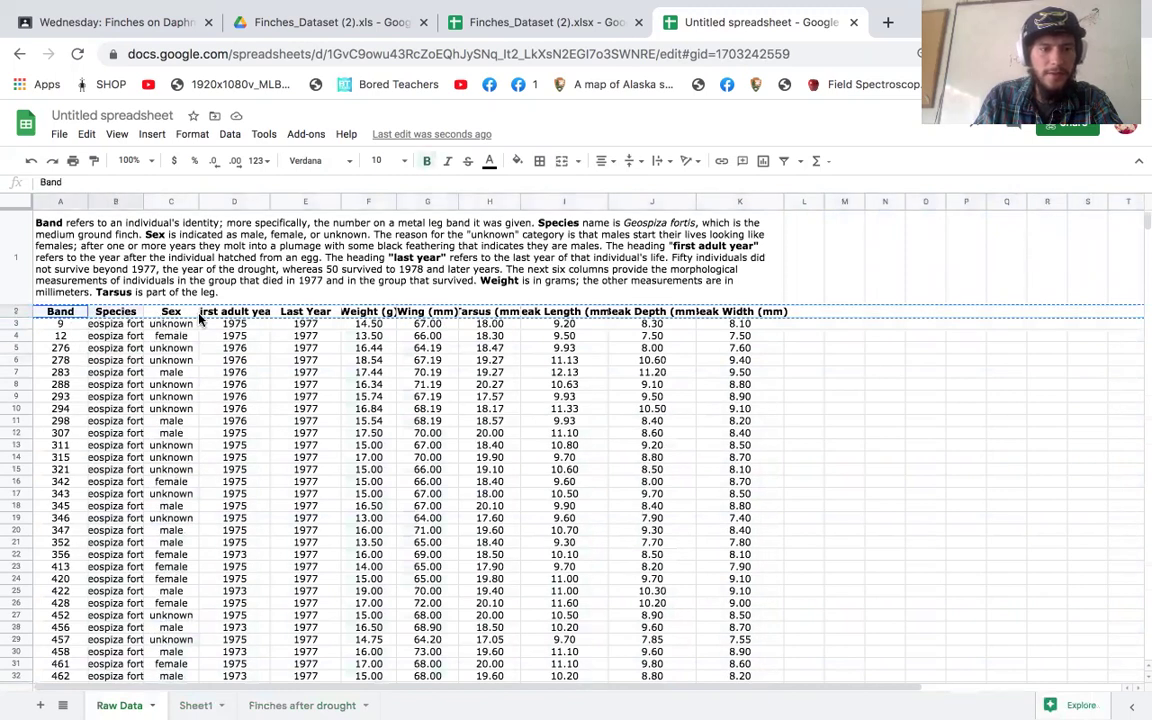
{"action": "left_click", "coordinate": [545, 372]}
{"action": "left_click", "coordinate": [19, 310]}
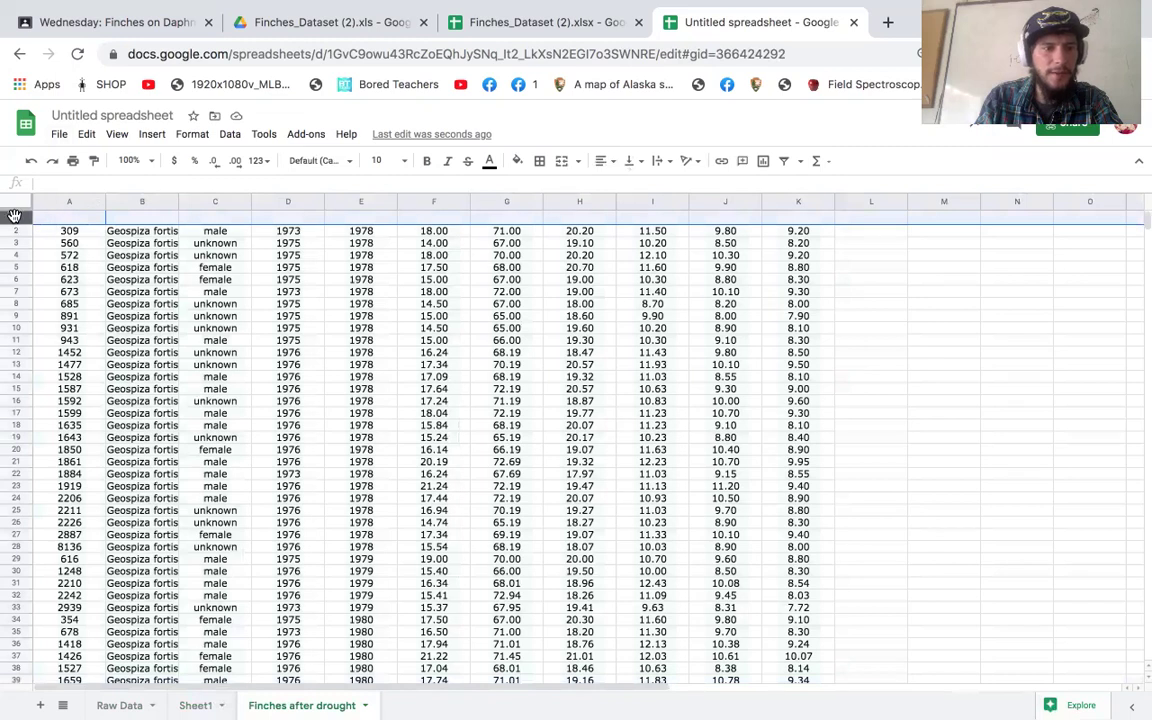
{"action": "left_click", "coordinate": [14, 218]}
{"action": "key", "text": "ctrl+v"}
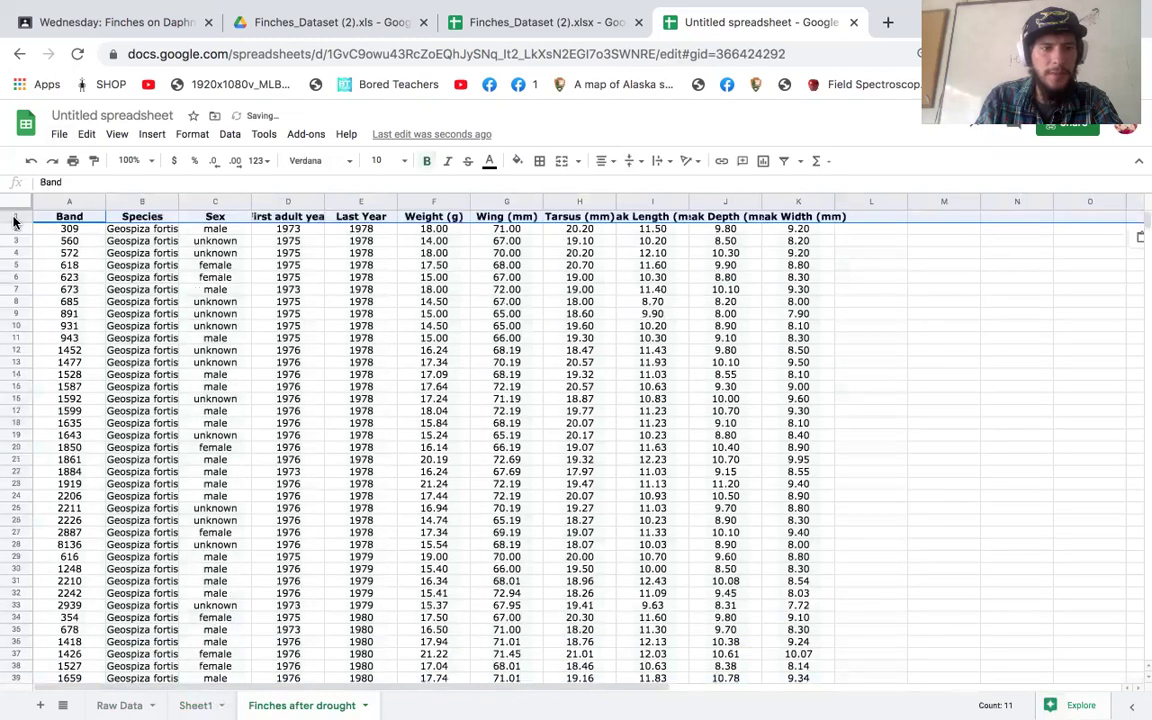
{"action": "left_click", "coordinate": [130, 705]}
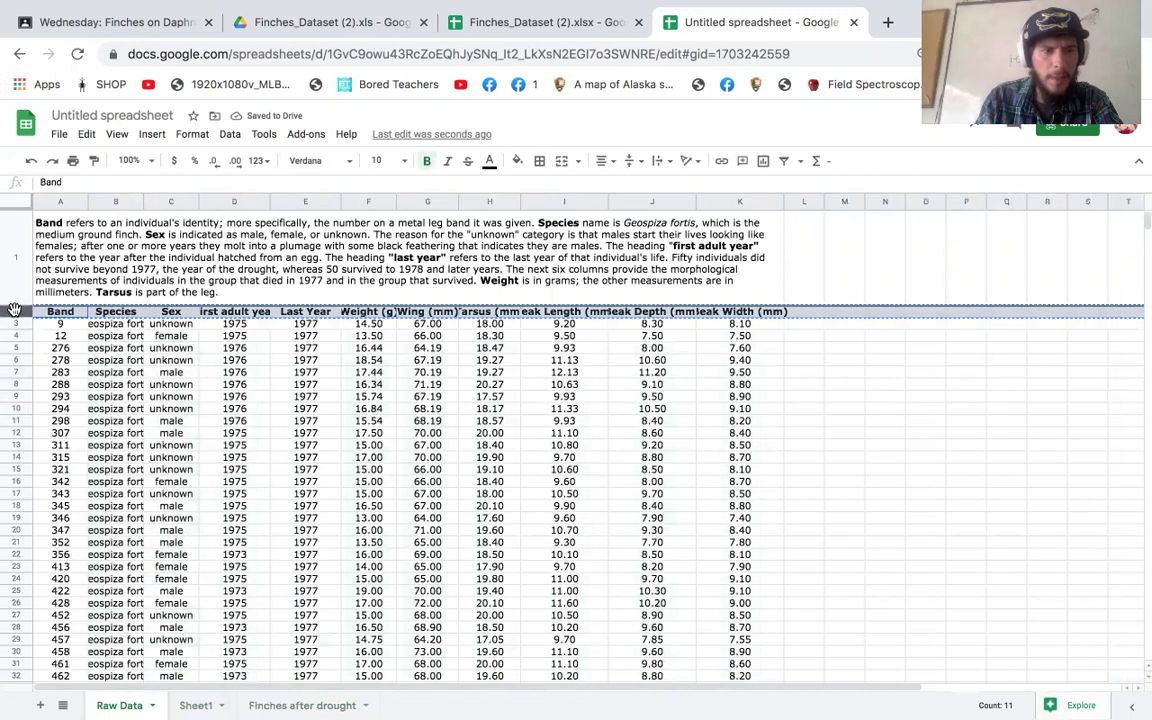
Step: Copy the headers and 1977 rows A2:K52 from Raw Data into A1 of Sheet1
{"action": "left_click", "coordinate": [58, 312]}
{"action": "left_click_drag", "start_coordinate": [188, 320], "coordinate": [729, 561]}
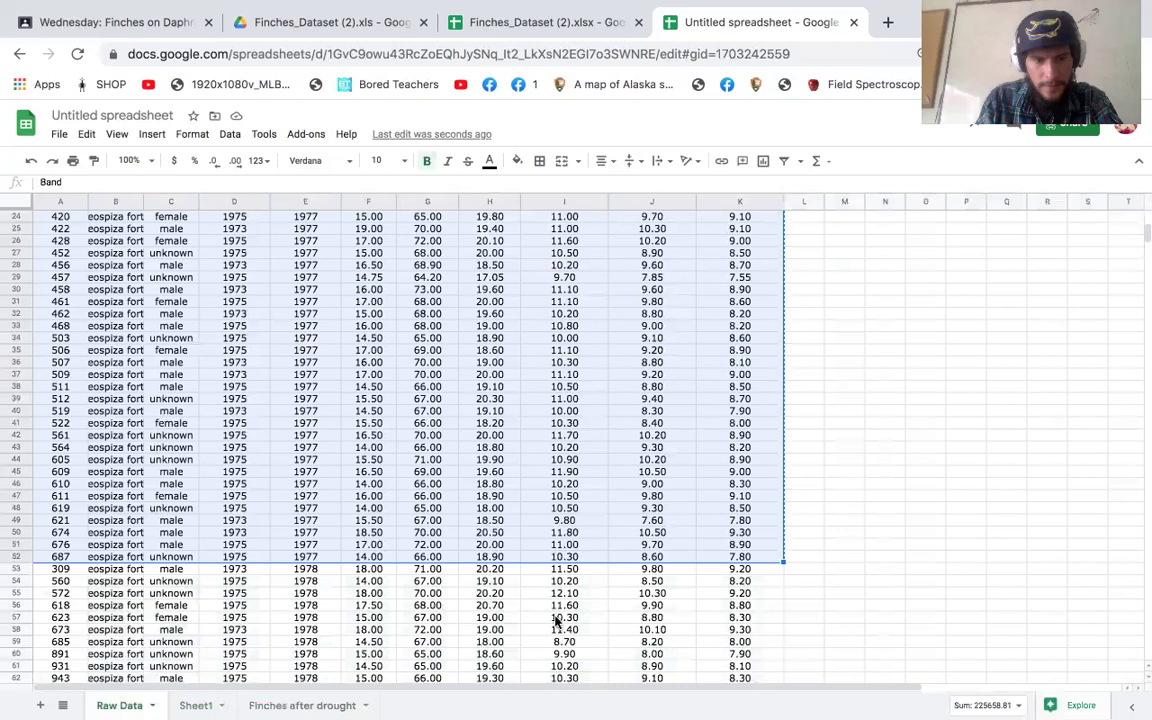
{"action": "left_click", "coordinate": [200, 705]}
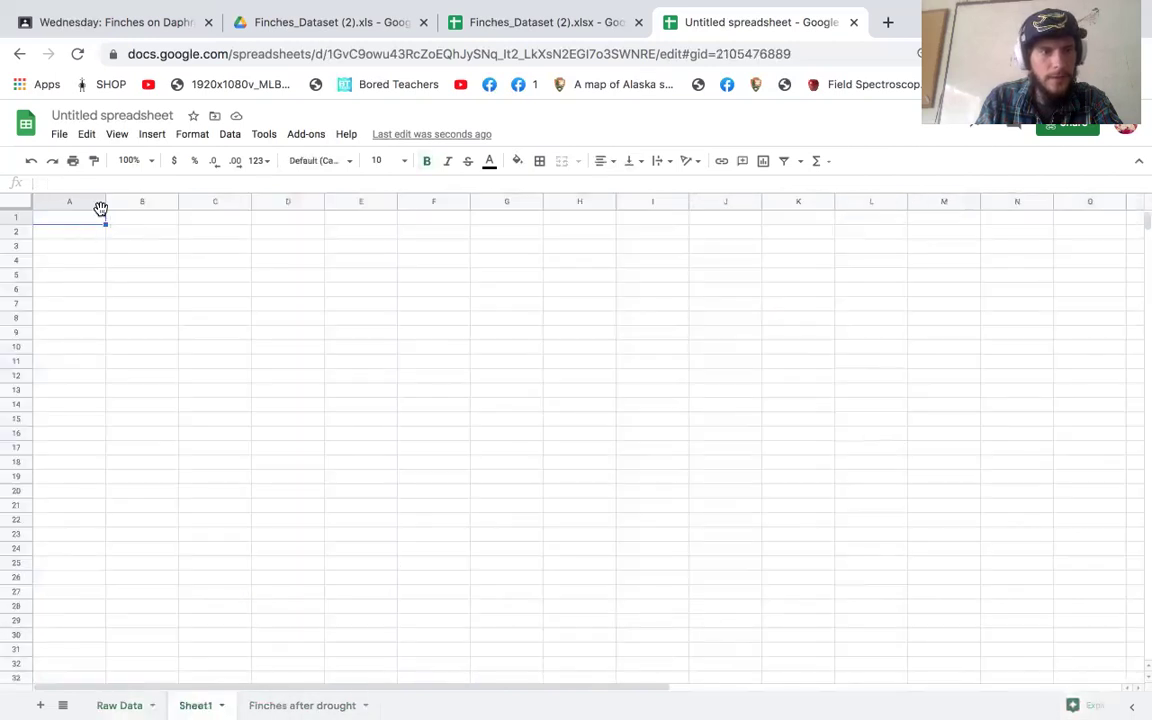
{"action": "key", "text": "ctrl+v"}
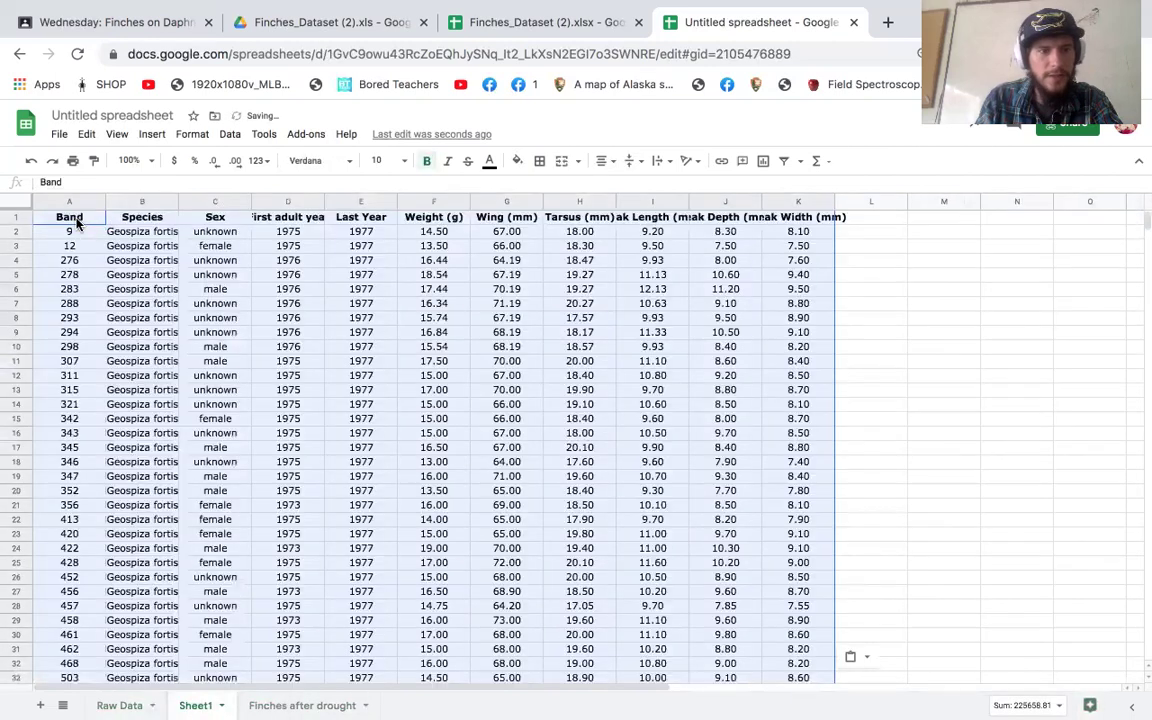
Step: Rename Sheet1 to 'Finches before drought' and go back to Raw Data
{"action": "double_click", "coordinate": [196, 706]}
{"action": "type", "text": "Finches before "}
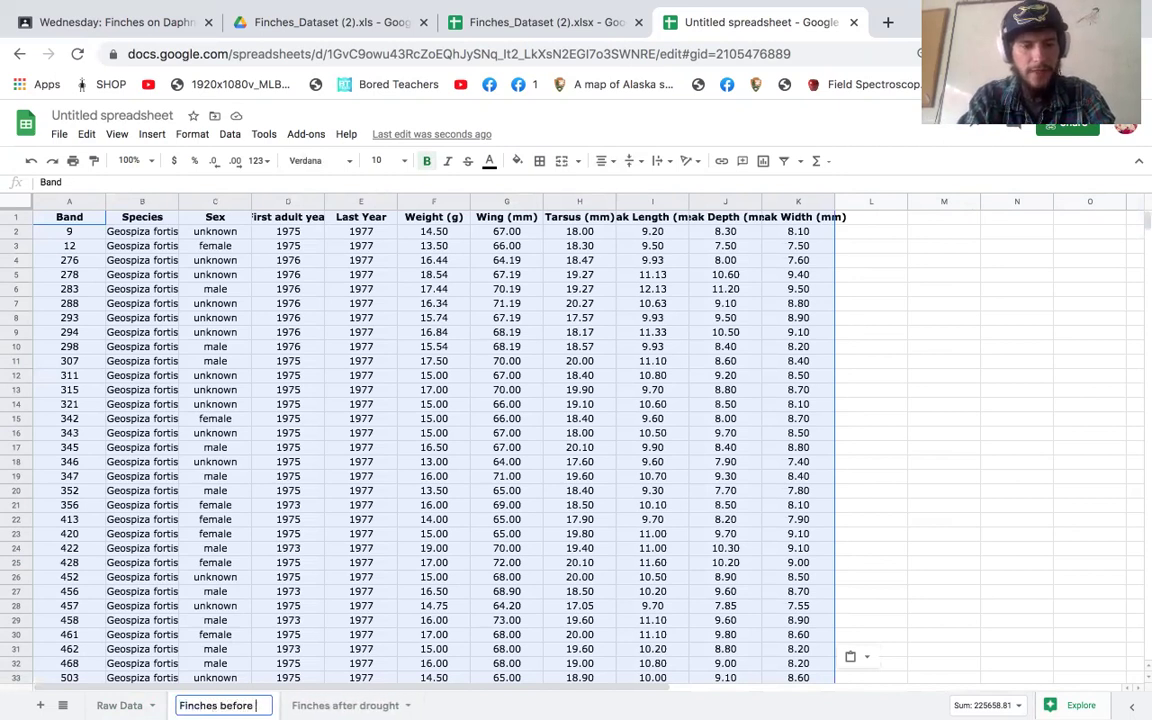
{"action": "type", "text": "drought"}
{"action": "left_click_drag", "start_coordinate": [285, 533], "coordinate": [276, 514]}
{"action": "left_click", "coordinate": [128, 705]}
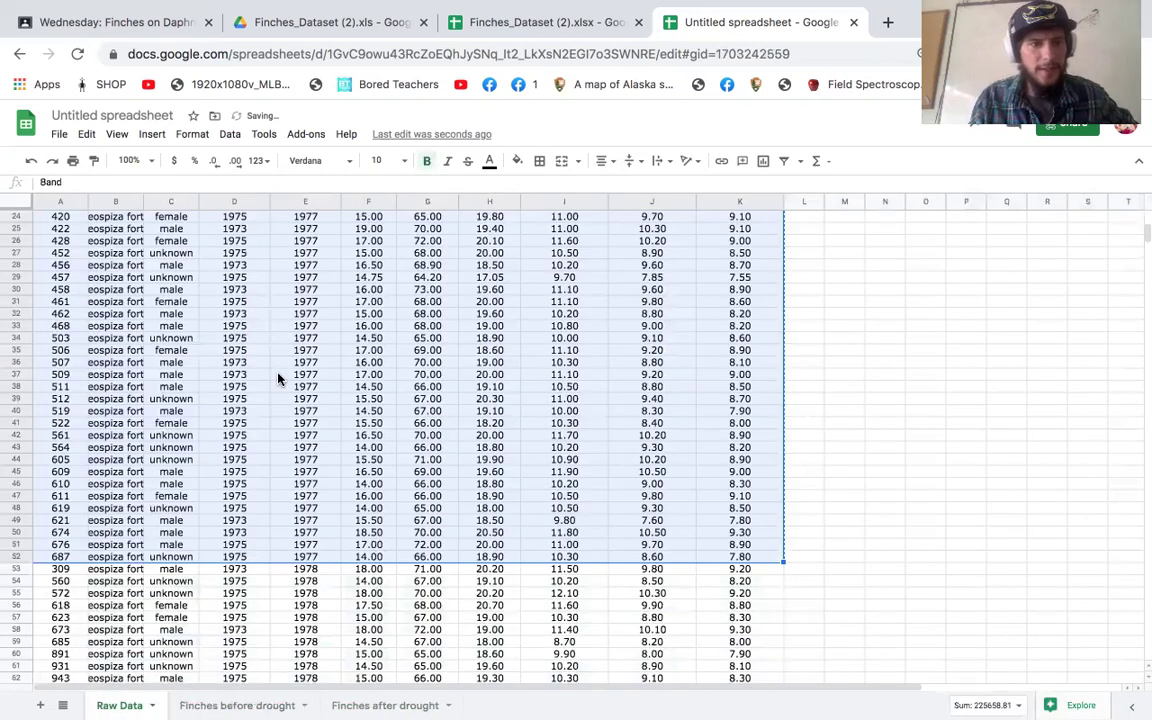
{"action": "scroll", "coordinate": [290, 483], "scroll_direction": "up", "scroll_amount": 5}
{"action": "left_click", "coordinate": [211, 263]}
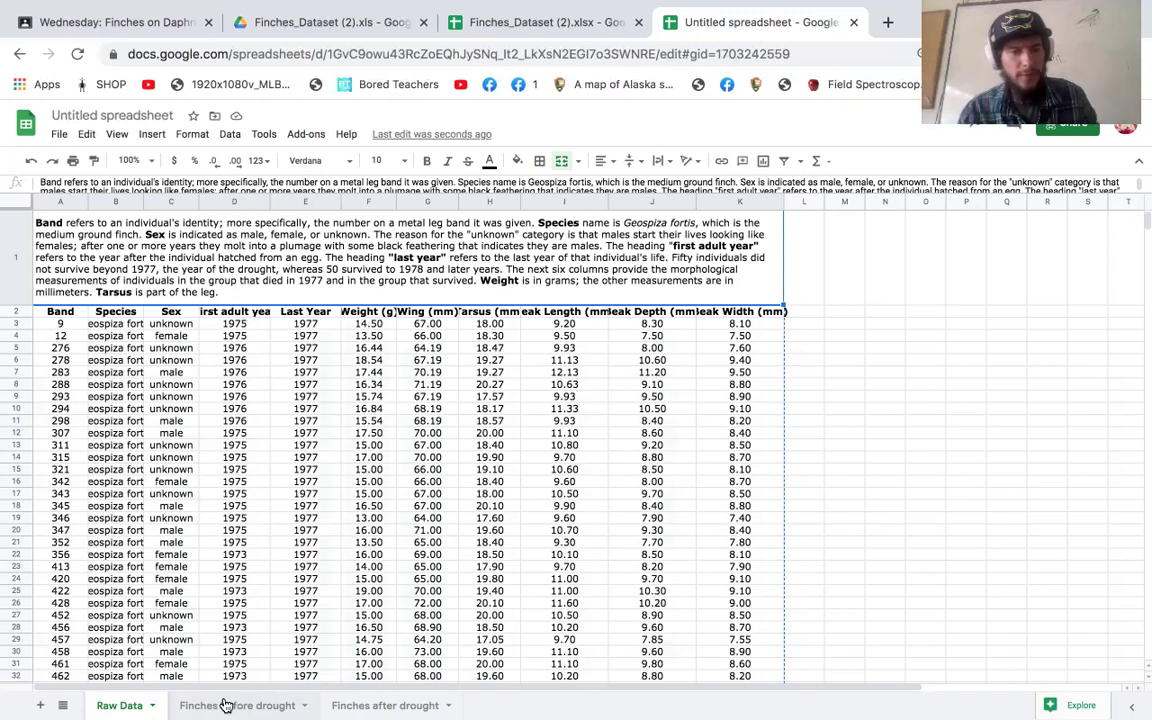
Step: On Finches before drought, check several beak length values and select column I, Beak Length (mm)
{"action": "left_click", "coordinate": [226, 706]}
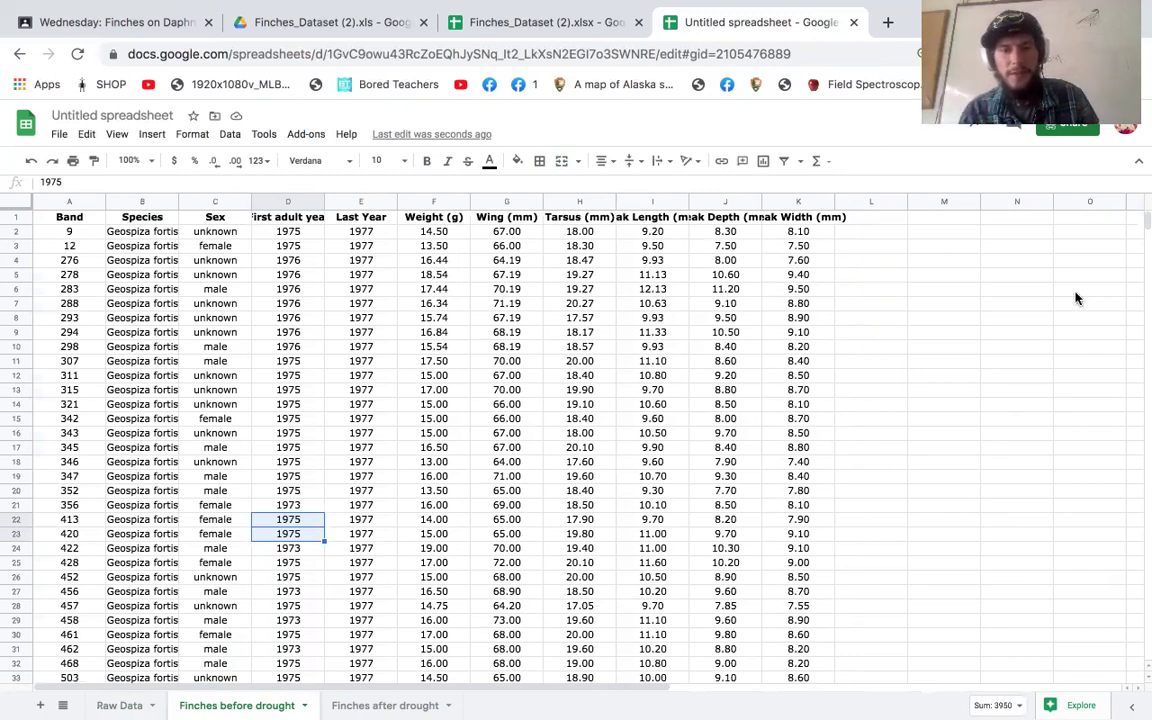
{"action": "left_click", "coordinate": [656, 234]}
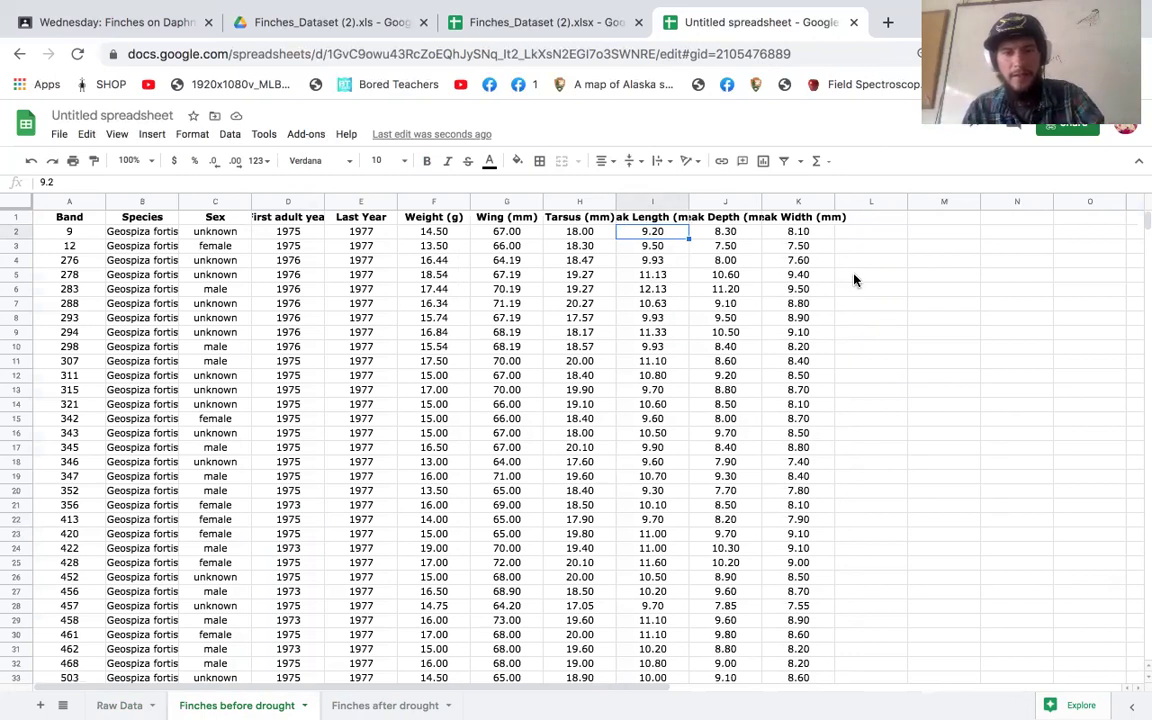
{"action": "left_click", "coordinate": [670, 277]}
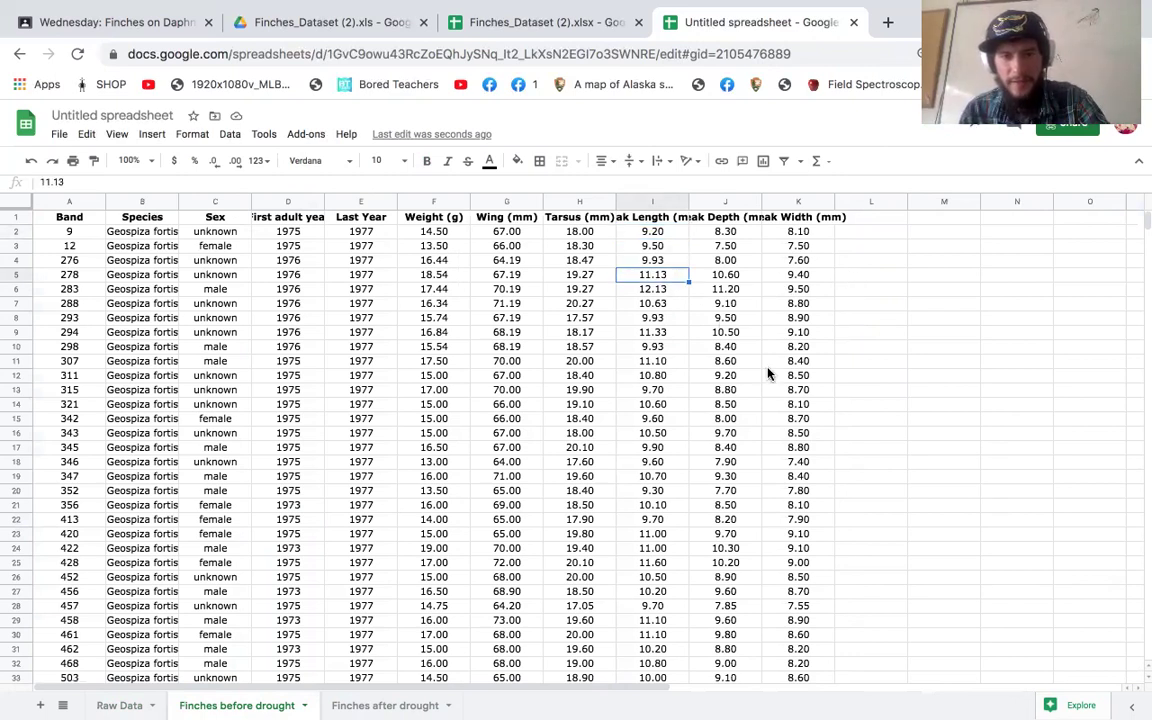
{"action": "left_click", "coordinate": [678, 409]}
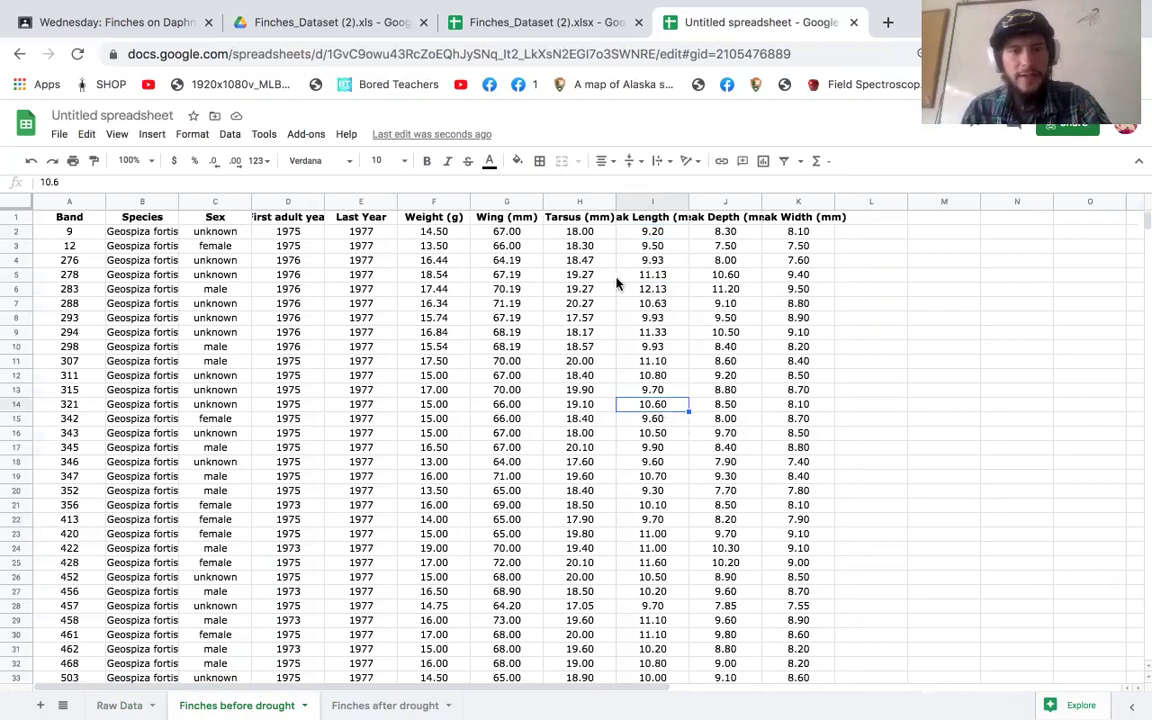
{"action": "left_click", "coordinate": [645, 203]}
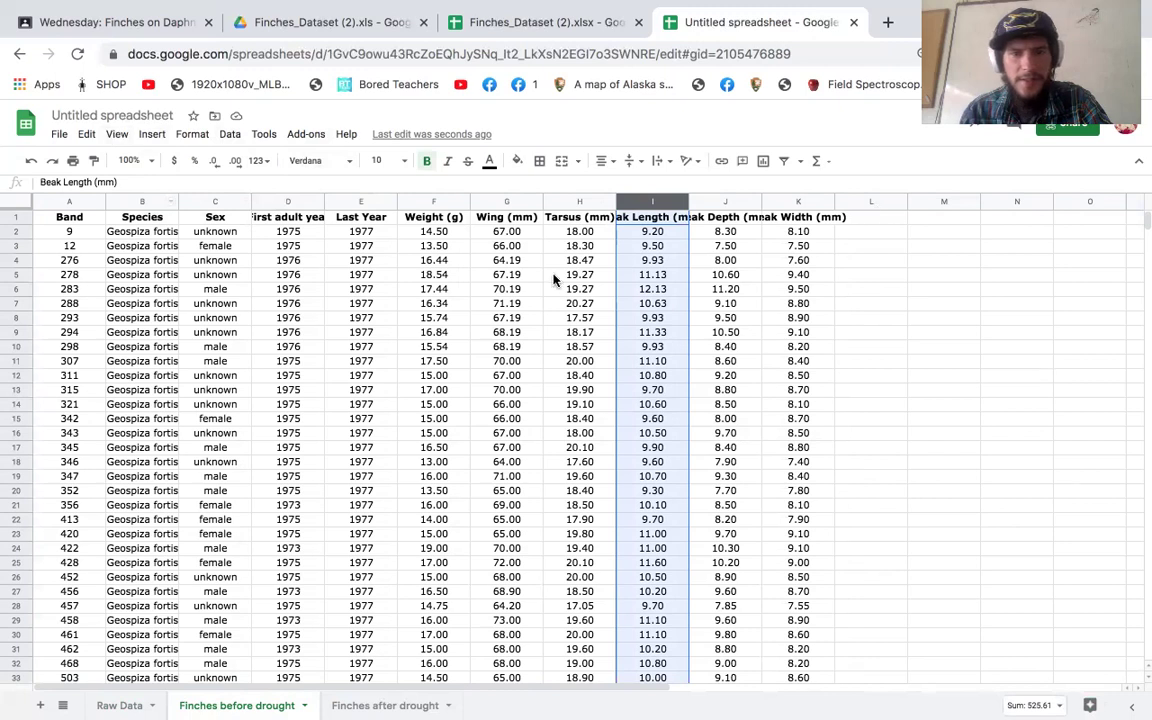
{"action": "left_click", "coordinate": [118, 705]}
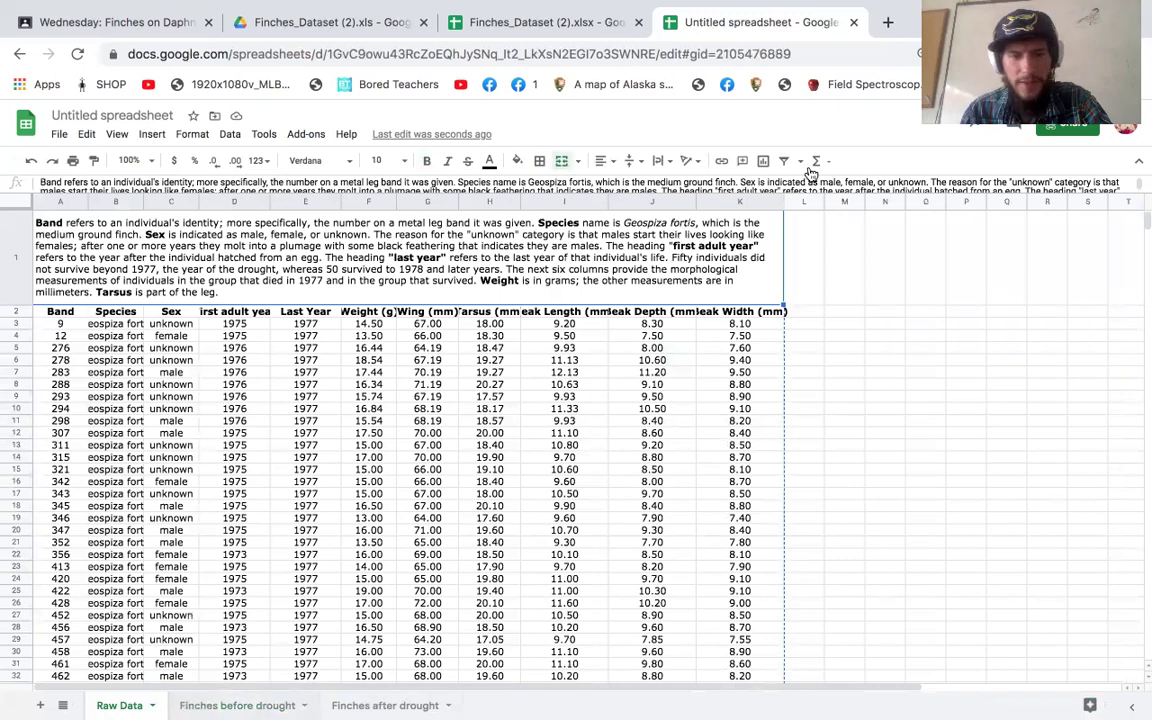
{"action": "left_click", "coordinate": [200, 706]}
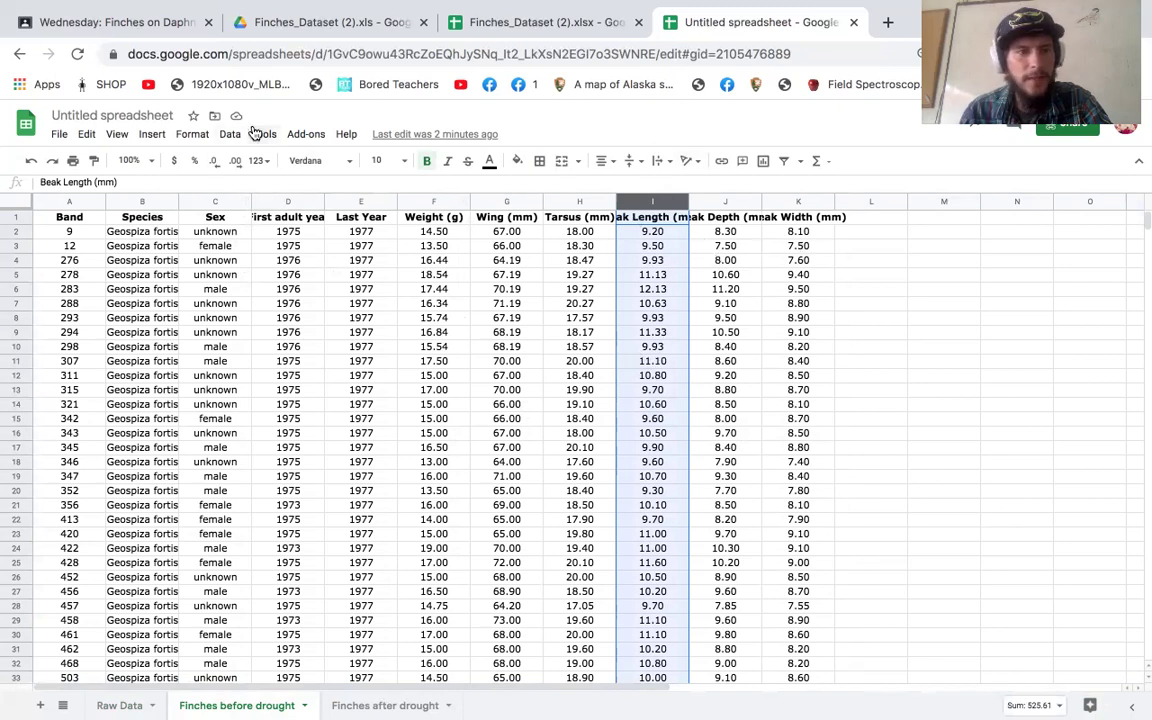
Step: Insert a Beak Length (mm) histogram and position it over the table's top-left corner
{"action": "left_click", "coordinate": [150, 134]}
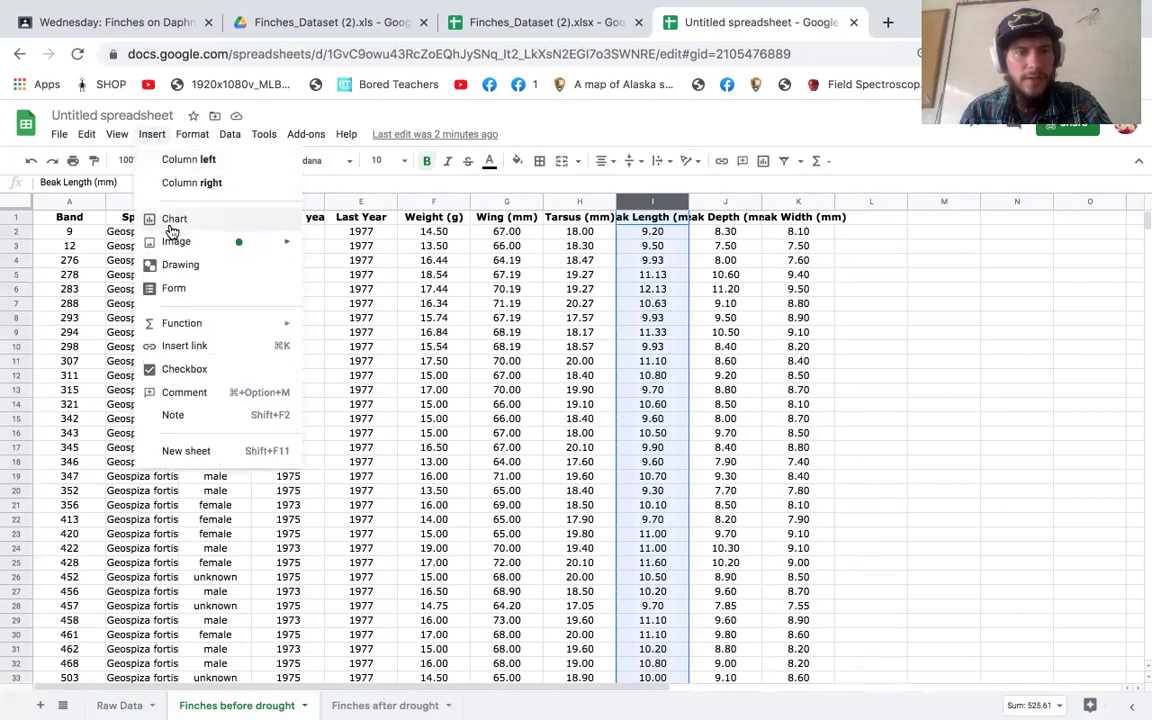
{"action": "key", "text": "Escape"}
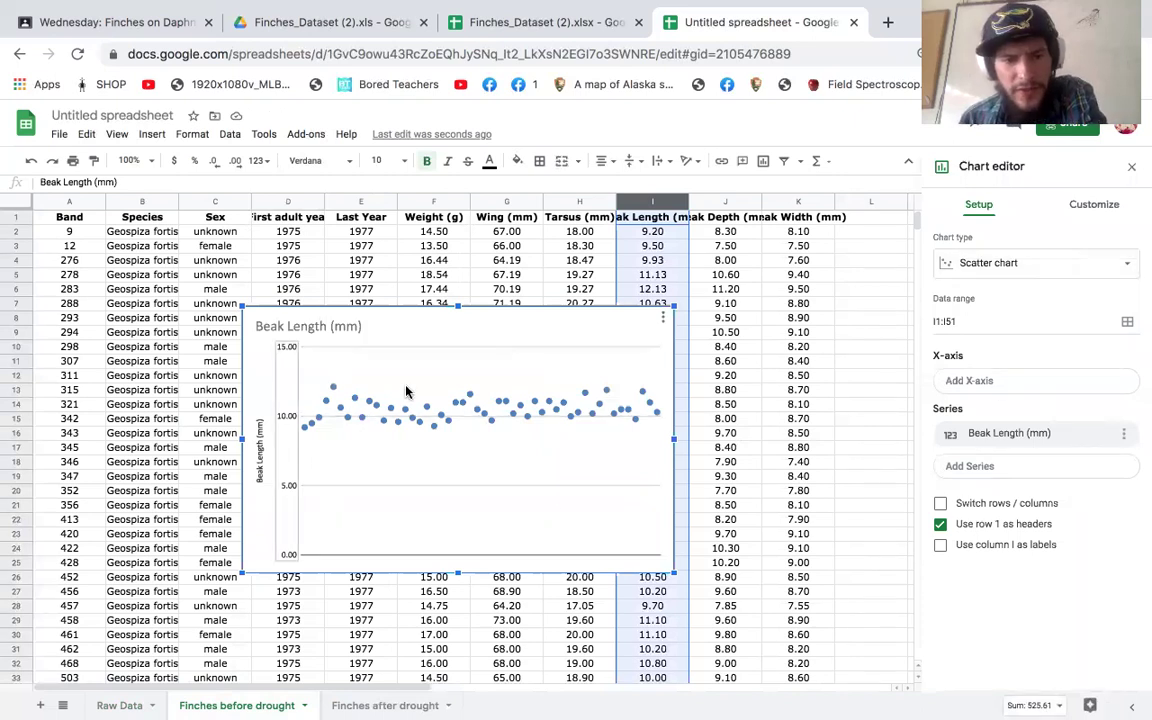
{"action": "left_click", "coordinate": [1050, 264]}
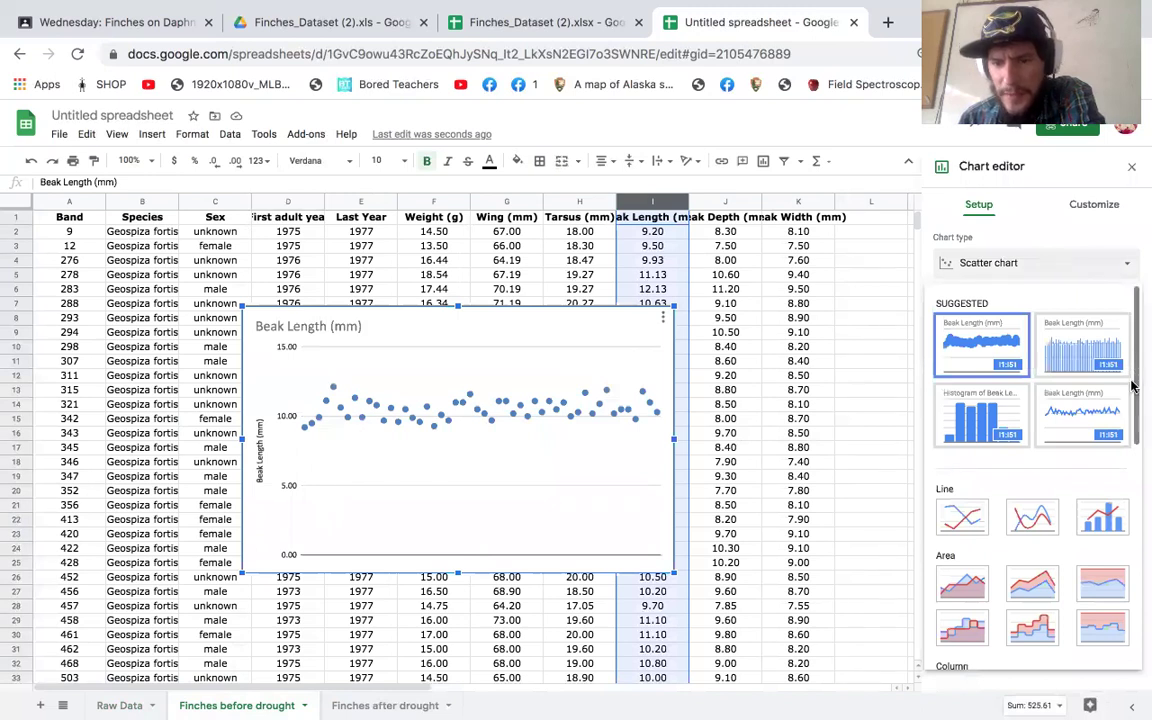
{"action": "left_click", "coordinate": [993, 420]}
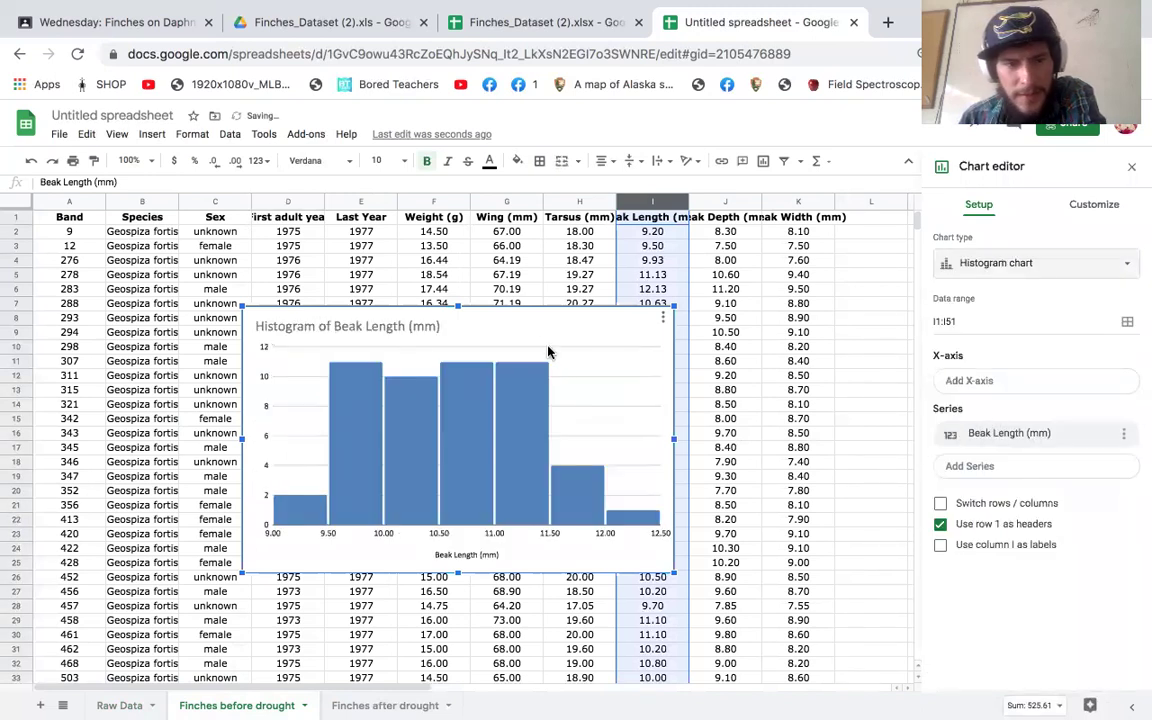
{"action": "left_click_drag", "start_coordinate": [538, 312], "coordinate": [411, 219]}
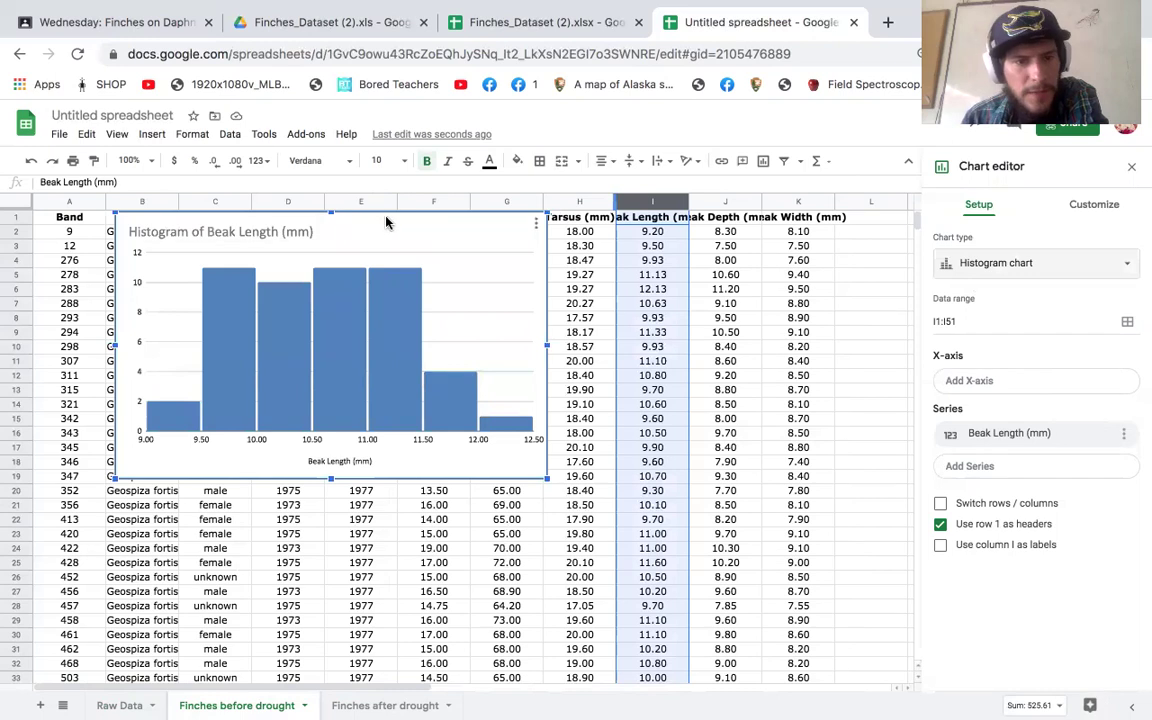
{"action": "left_click_drag", "start_coordinate": [386, 221], "coordinate": [413, 195]}
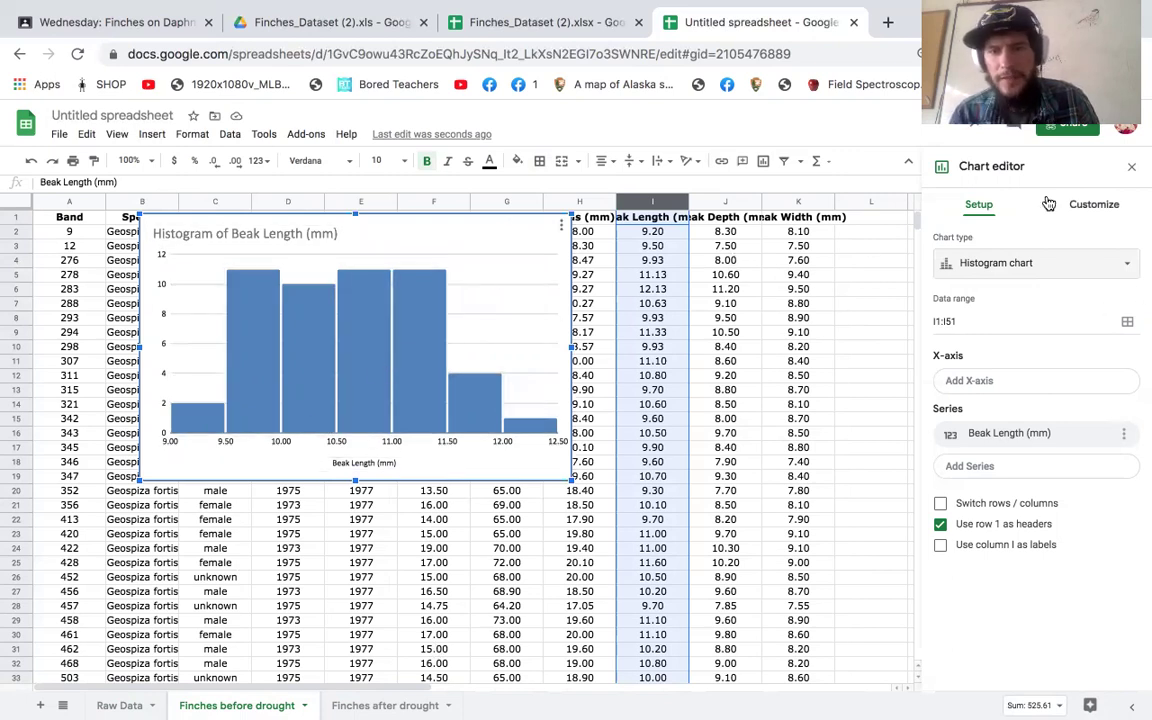
Step: Try histogram bucket sizes 1 and 5, then settle on a 0.25 mm bucket size
{"action": "left_click", "coordinate": [1094, 212]}
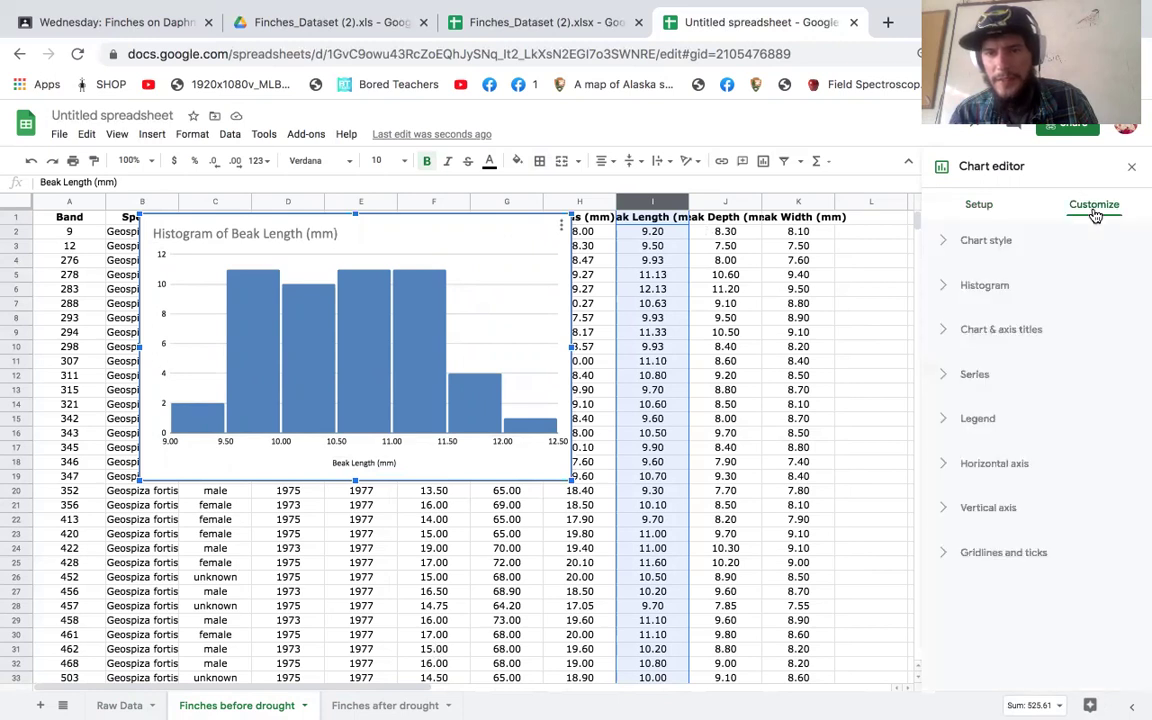
{"action": "left_click", "coordinate": [992, 290]}
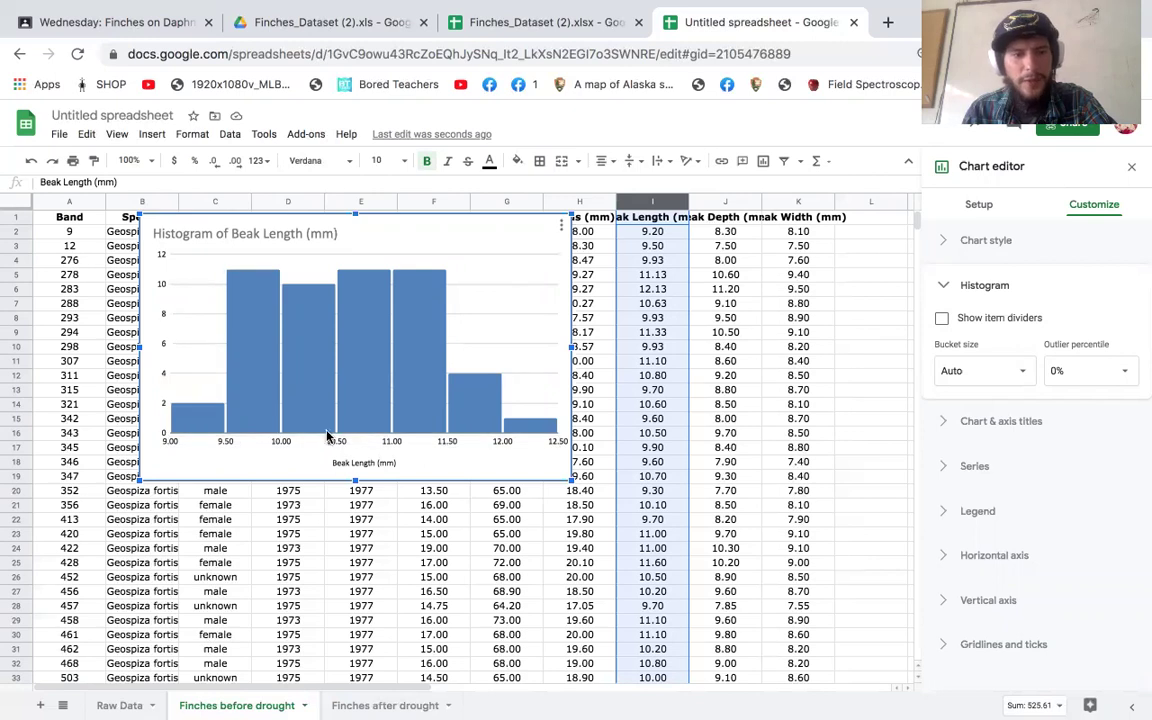
{"action": "left_click", "coordinate": [1020, 371]}
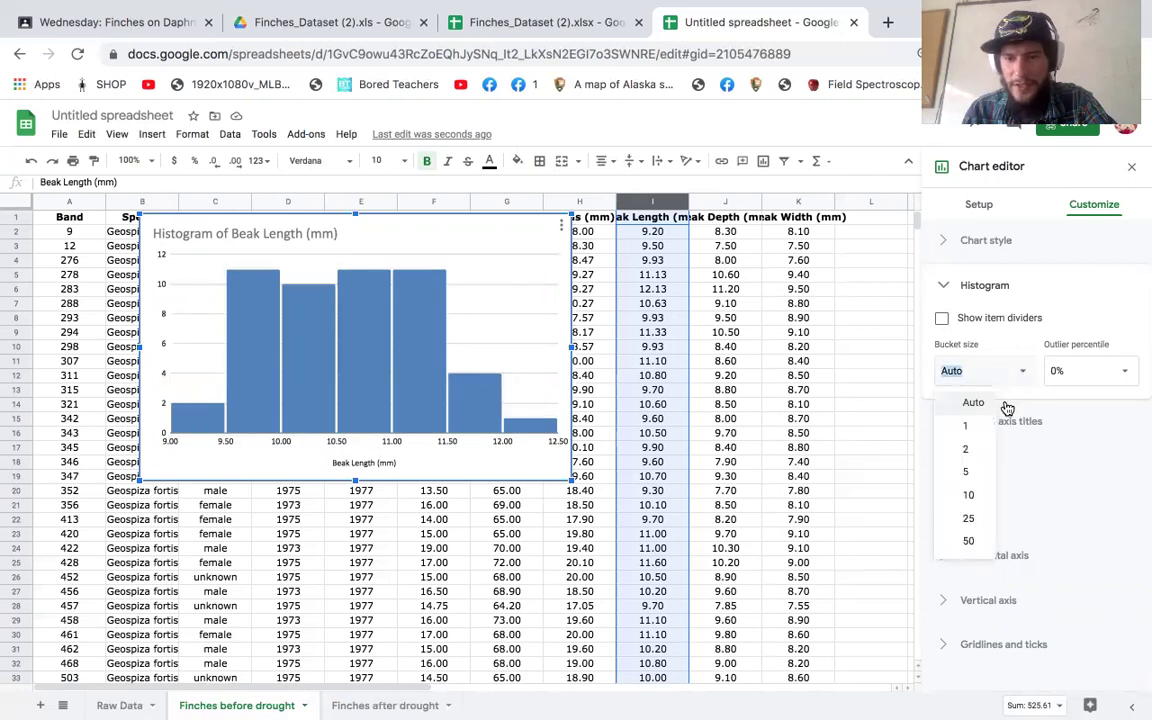
{"action": "left_click", "coordinate": [966, 426]}
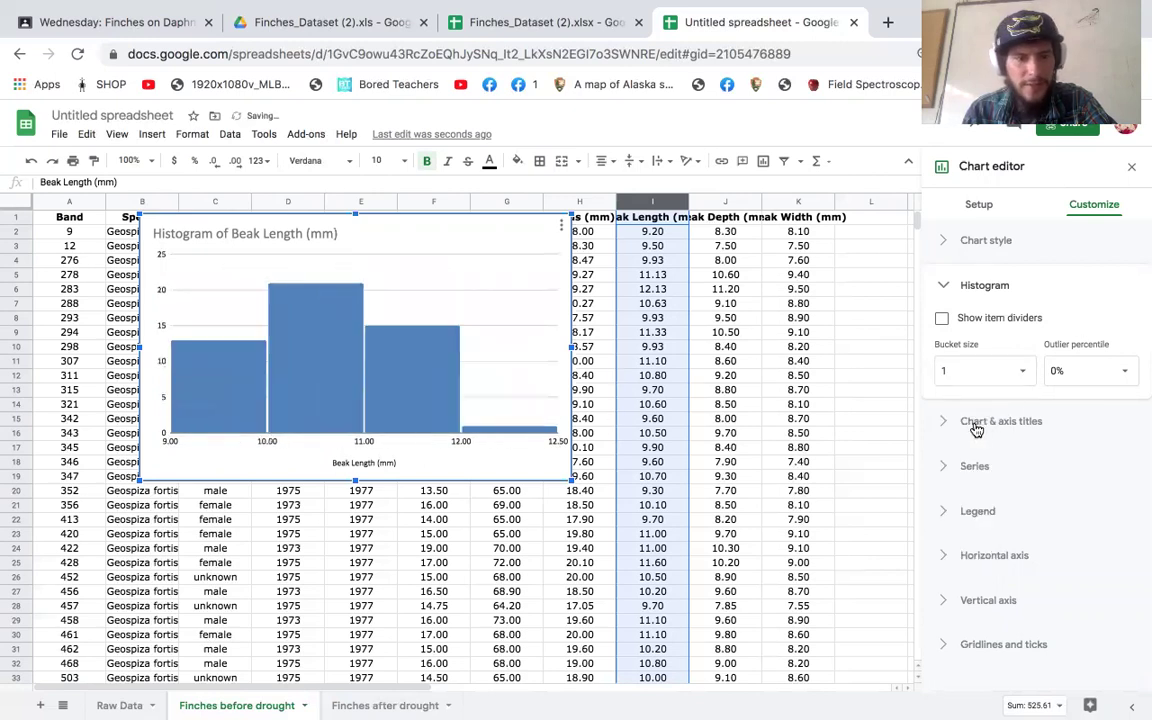
{"action": "left_click", "coordinate": [1020, 374]}
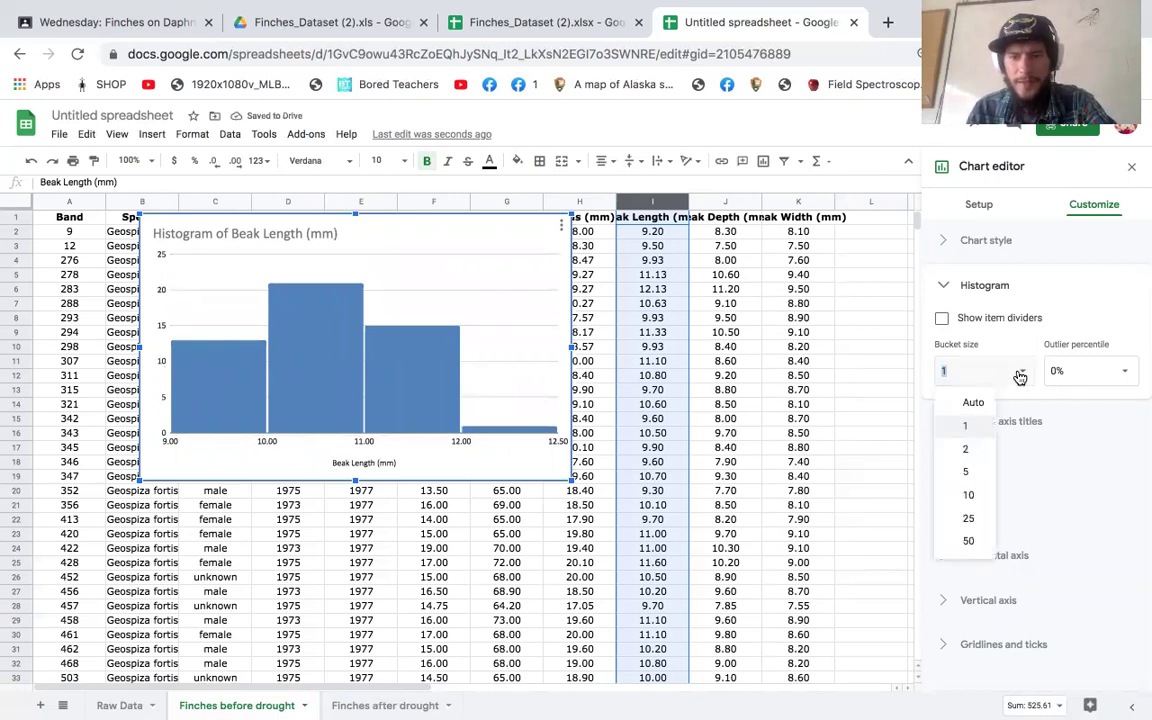
{"action": "left_click", "coordinate": [977, 479]}
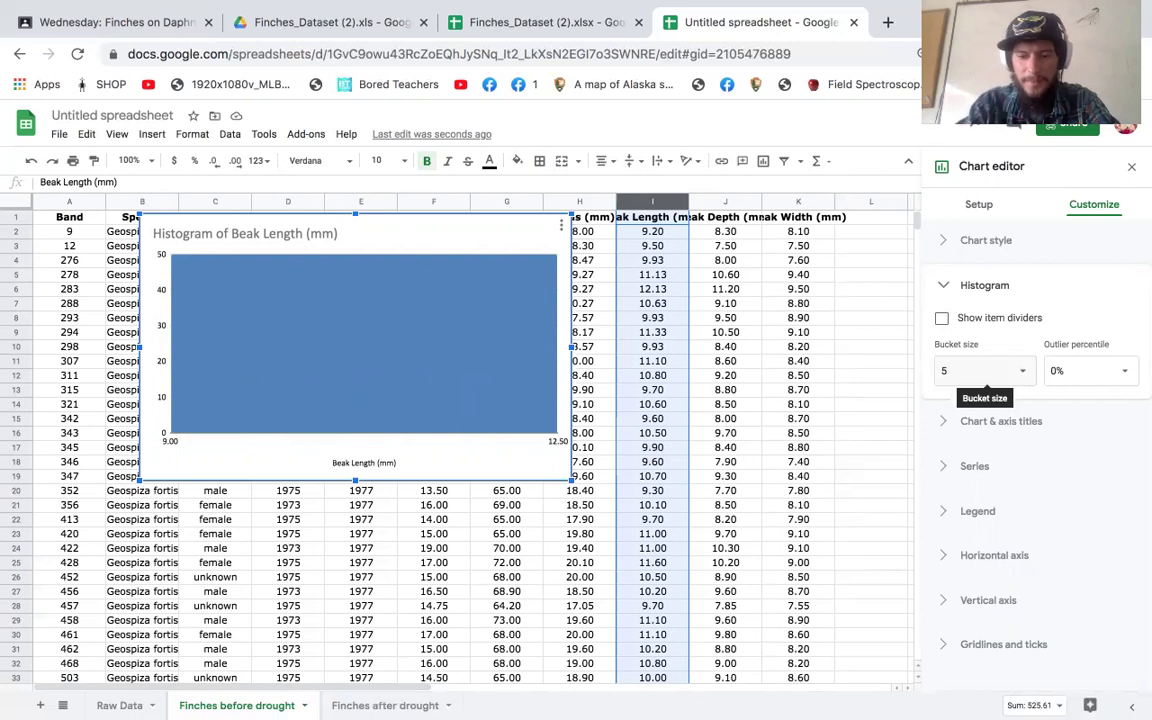
{"action": "key", "text": "Return"}
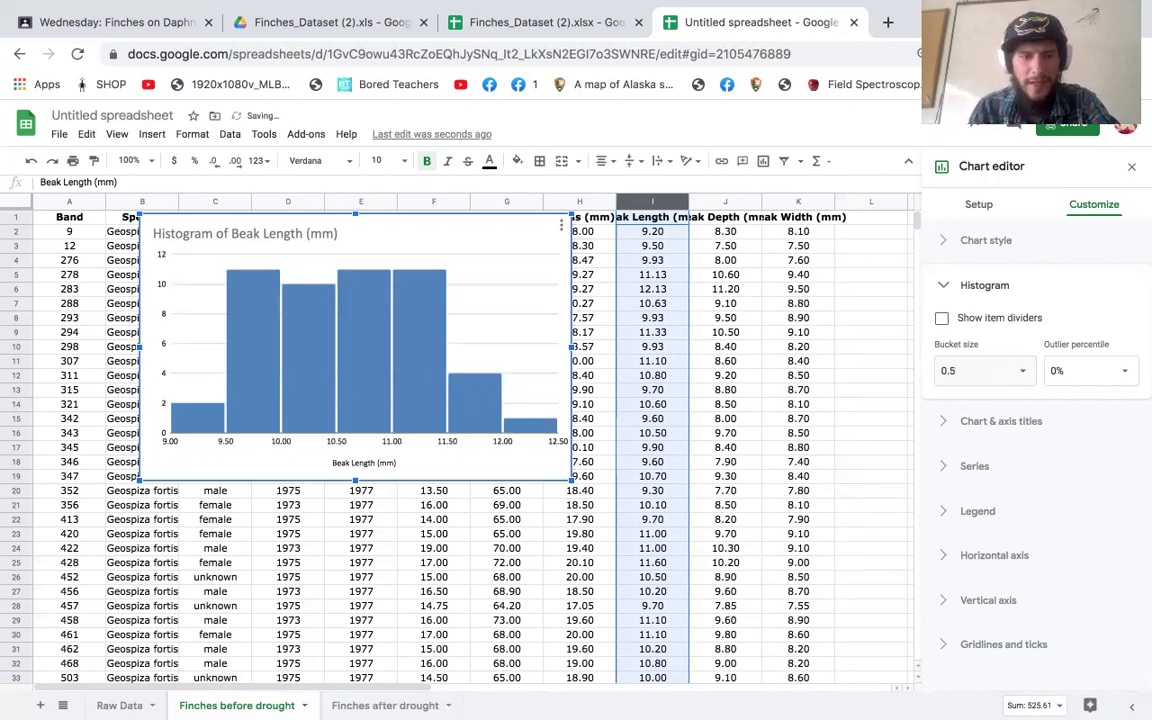
{"action": "left_click", "coordinate": [950, 370]}
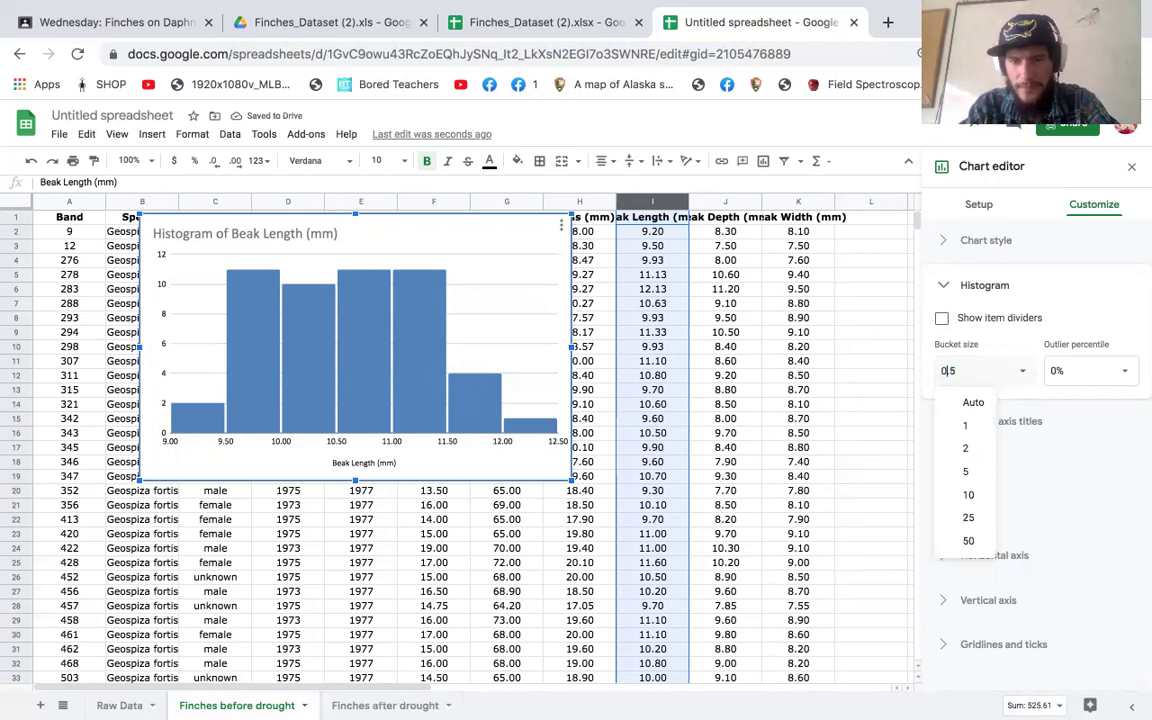
{"action": "type", "text": "2"}
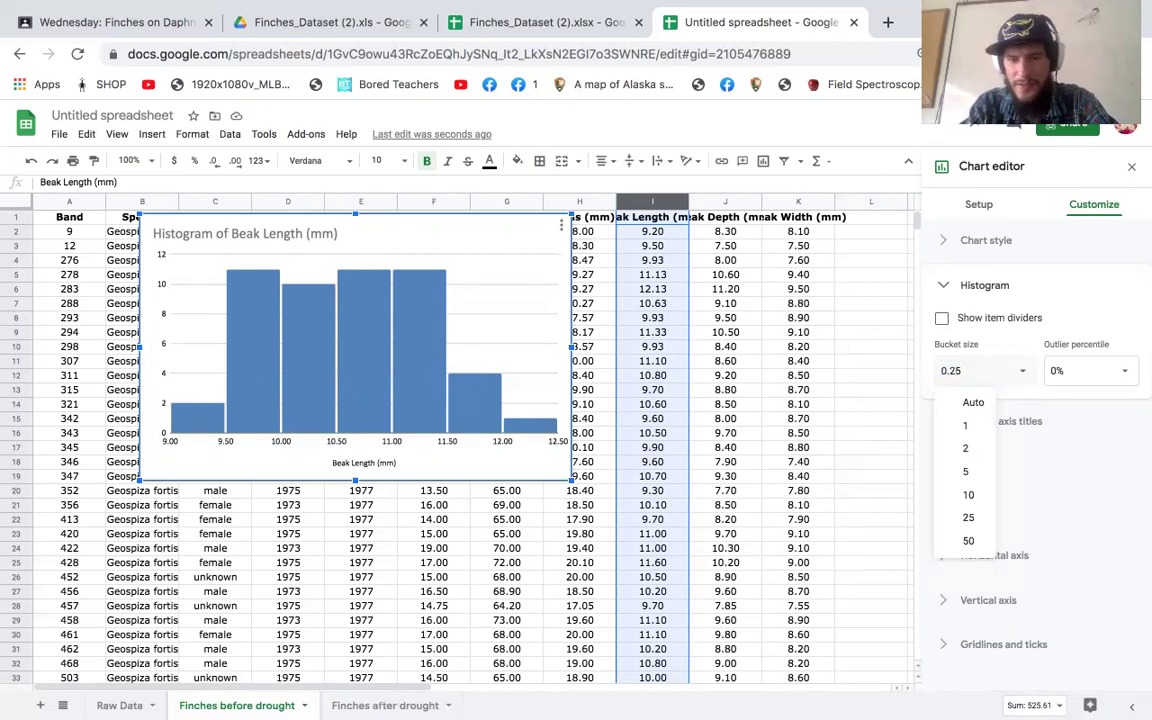
{"action": "key", "text": "Return"}
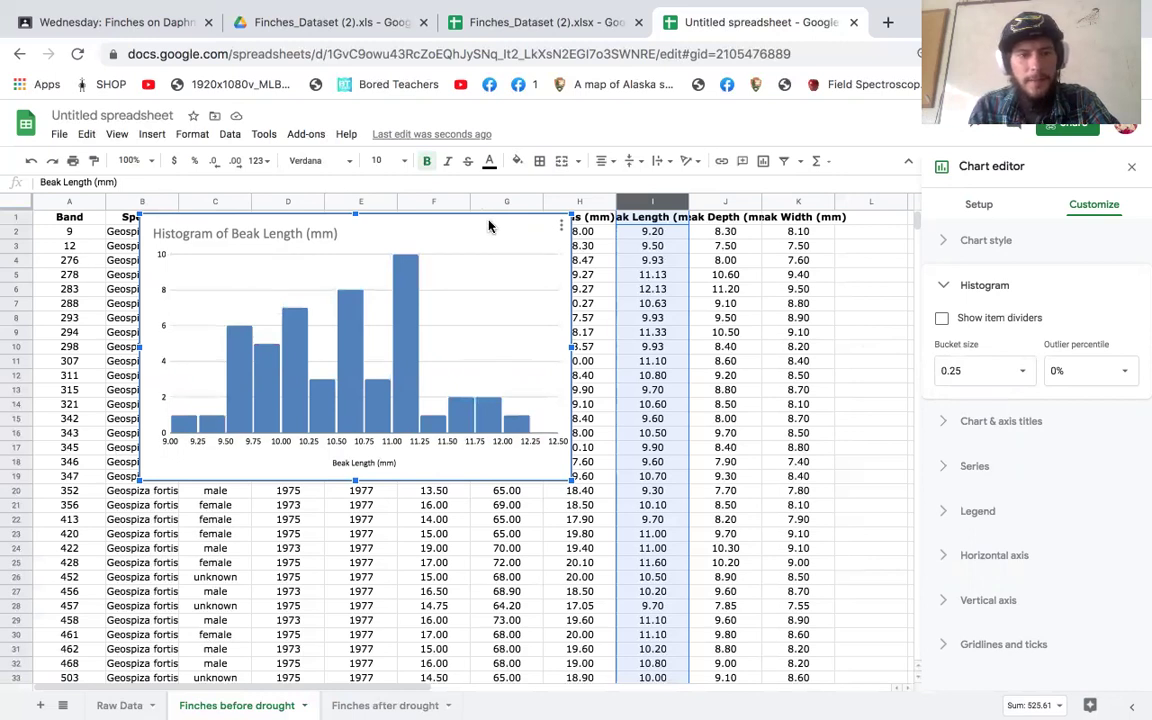
Step: Nudge the first histogram left, then add a Beak Length histogram over the Finches after drought table
{"action": "left_click_drag", "start_coordinate": [489, 226], "coordinate": [435, 226]}
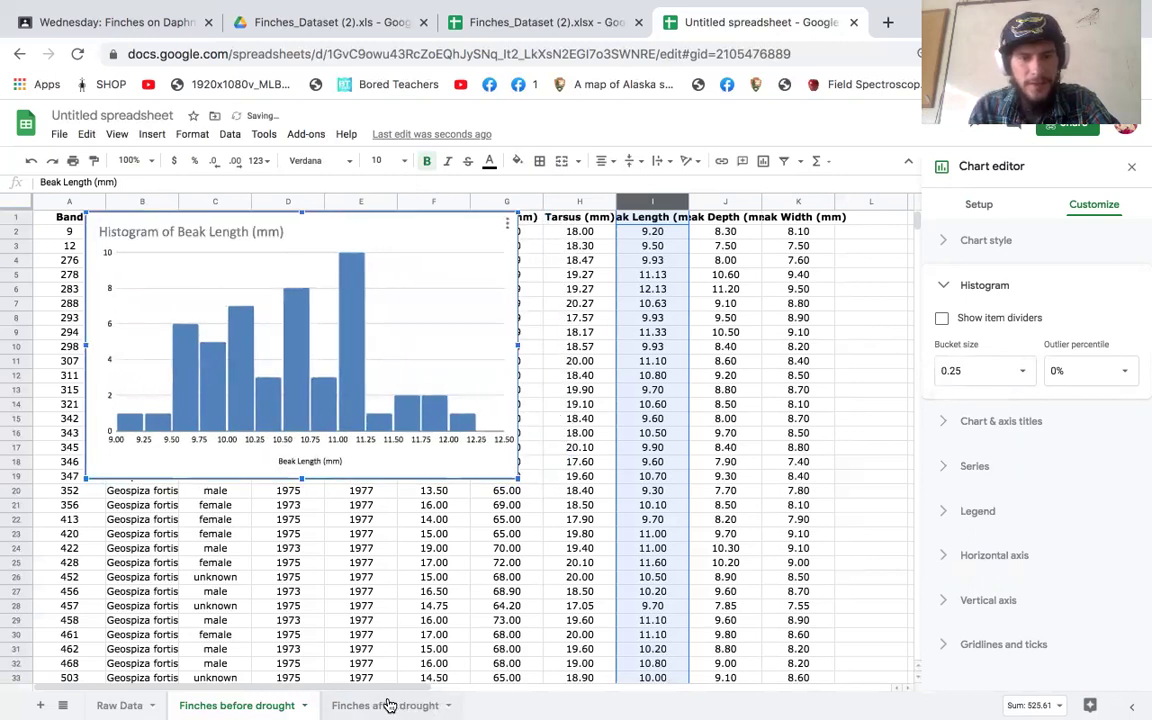
{"action": "left_click", "coordinate": [388, 705]}
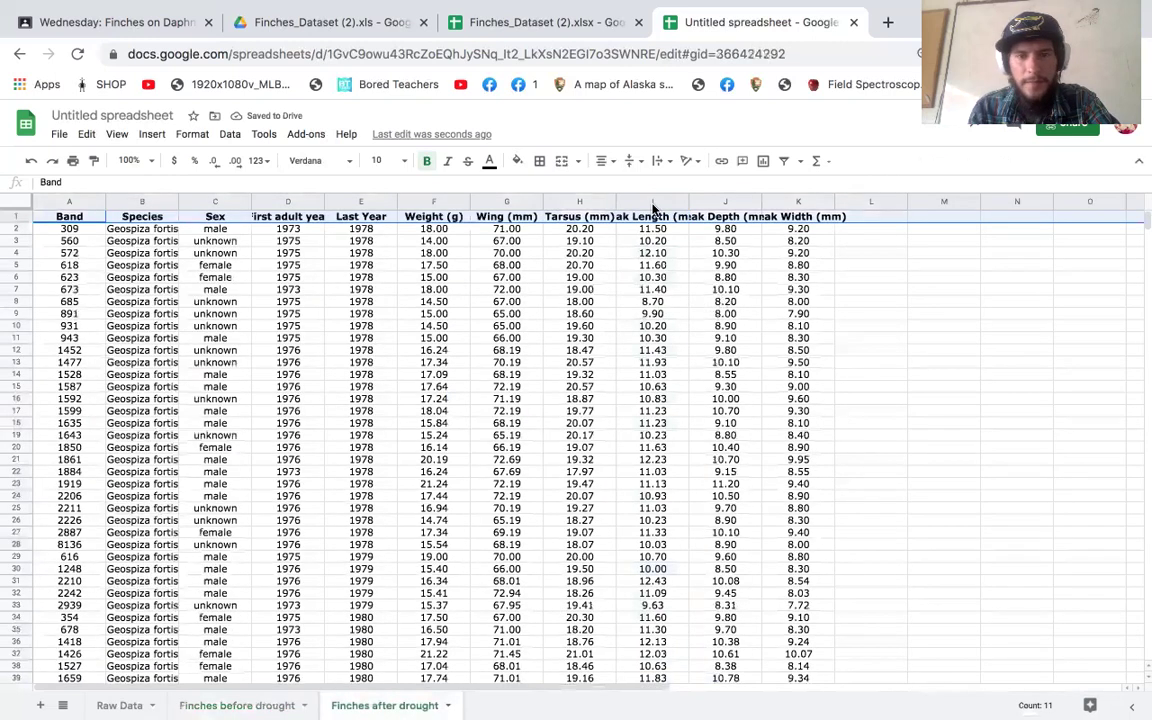
{"action": "left_click", "coordinate": [652, 203]}
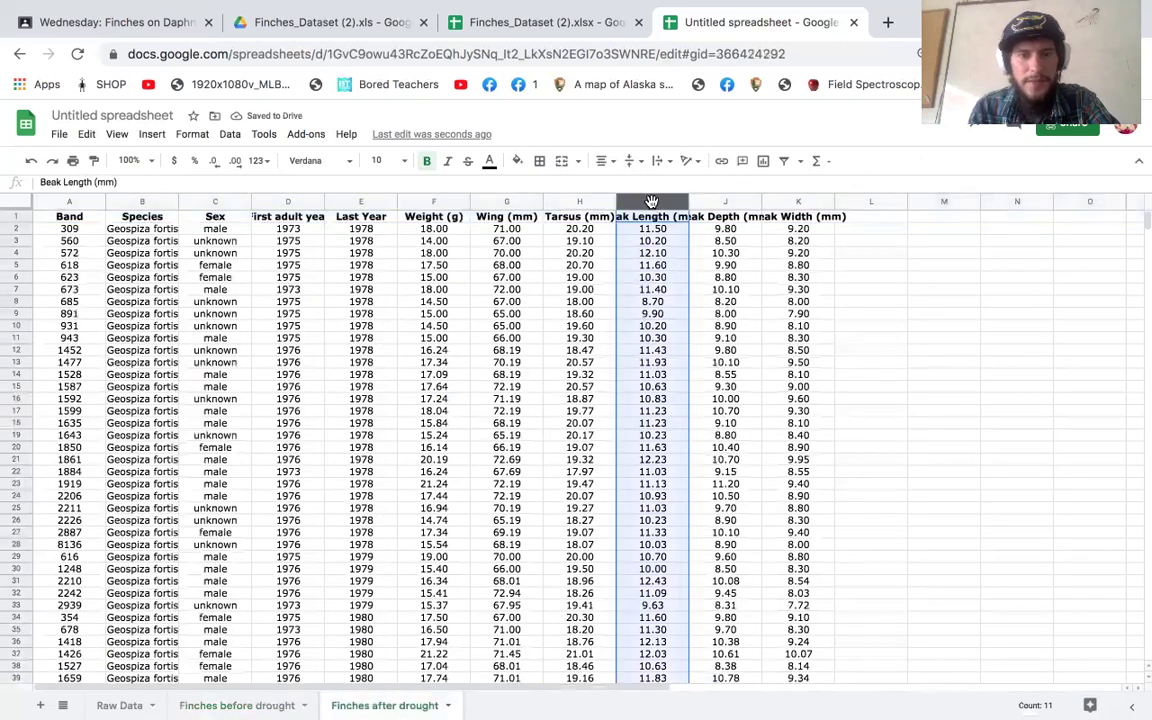
{"action": "left_click", "coordinate": [151, 137]}
{"action": "left_click", "coordinate": [151, 137]}
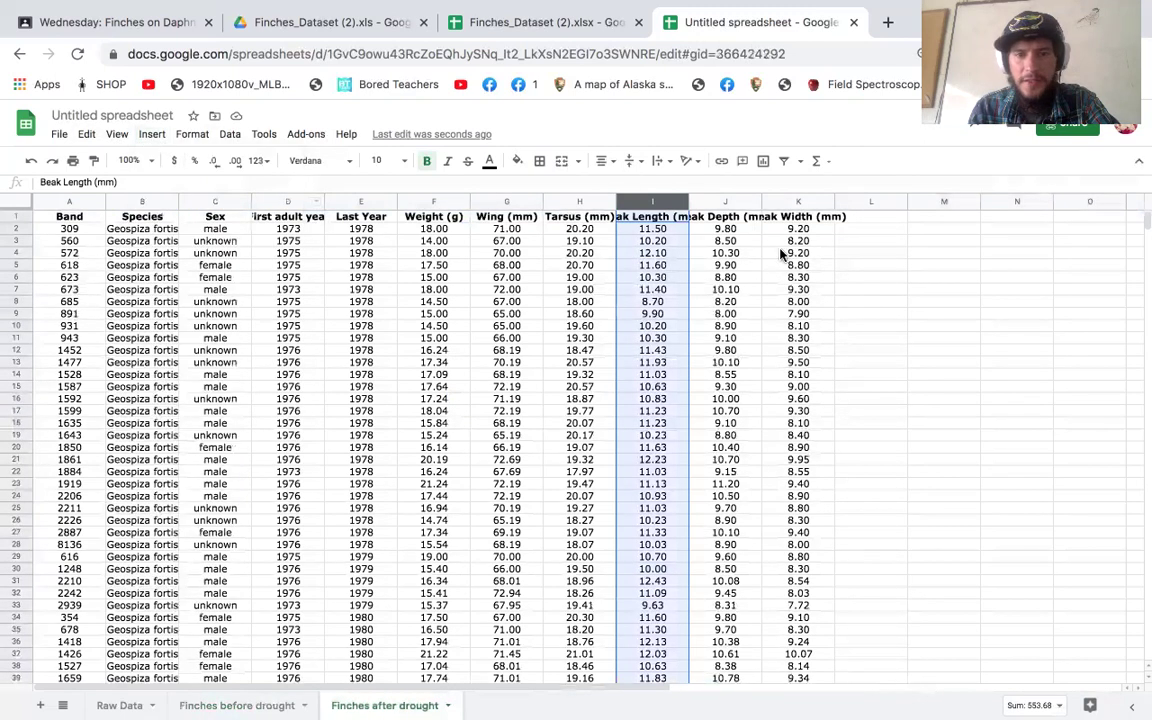
{"action": "left_click", "coordinate": [762, 162]}
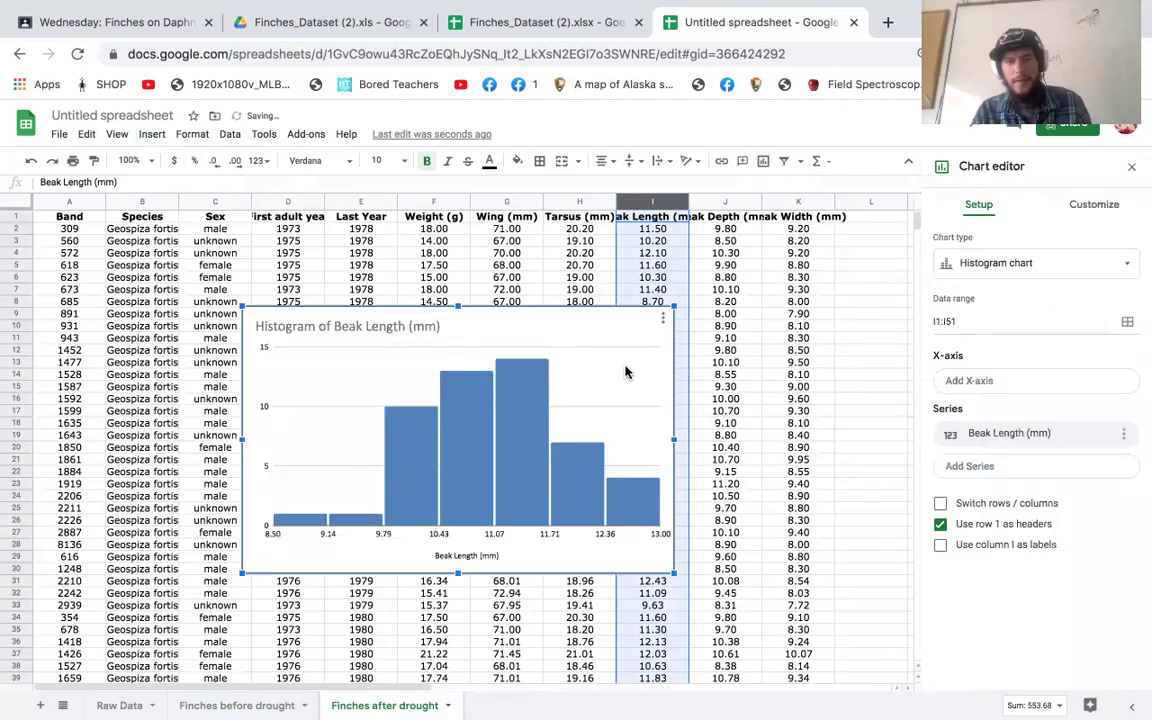
{"action": "left_click_drag", "start_coordinate": [585, 316], "coordinate": [497, 281]}
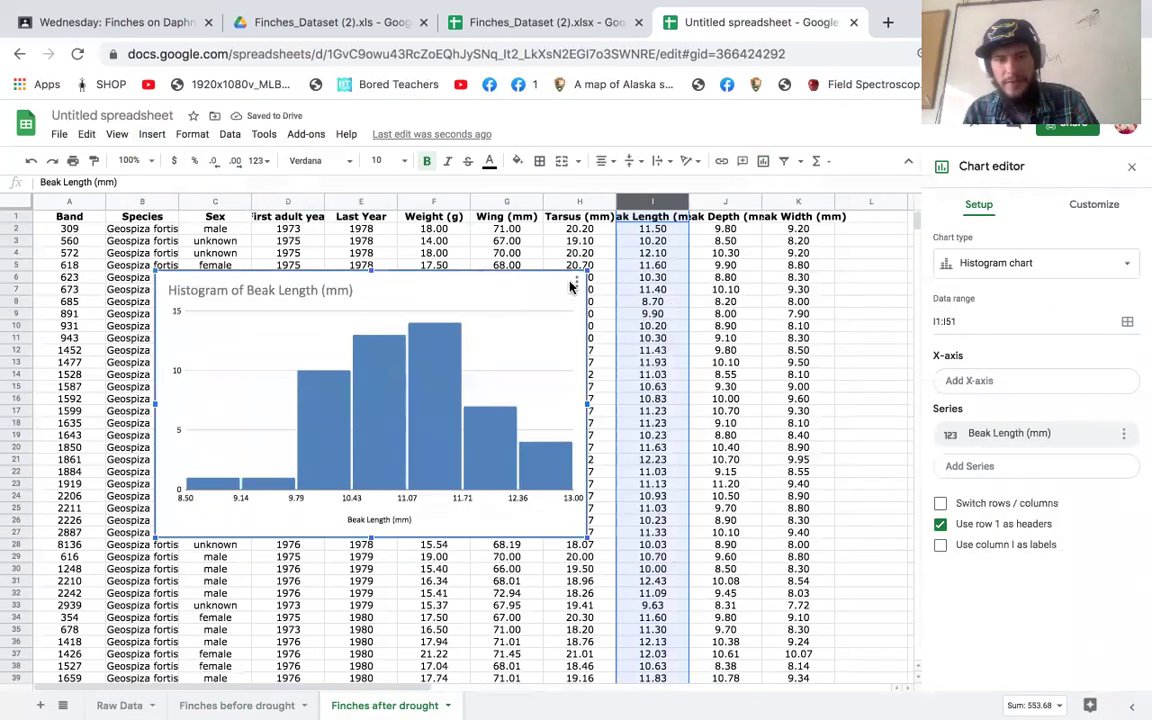
Step: Give the after-drought histogram a 0.25 bucket size and move it up-right over columns C–I
{"action": "left_click", "coordinate": [1094, 204]}
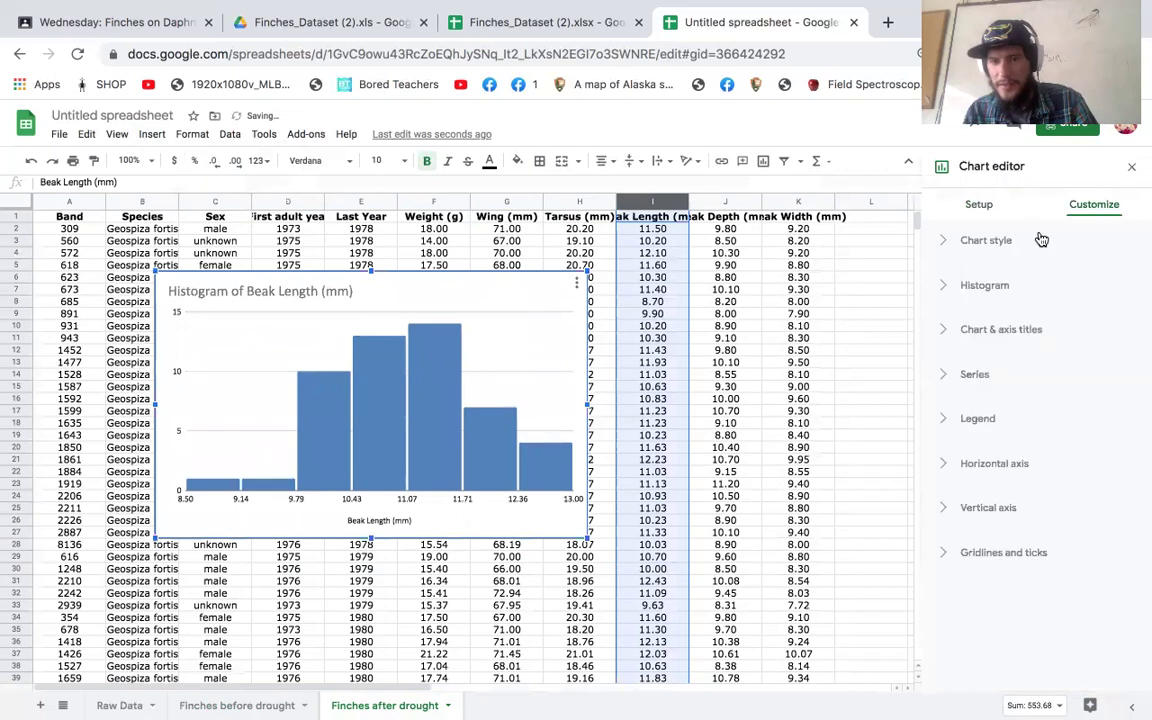
{"action": "left_click", "coordinate": [970, 285]}
{"action": "left_click", "coordinate": [981, 370]}
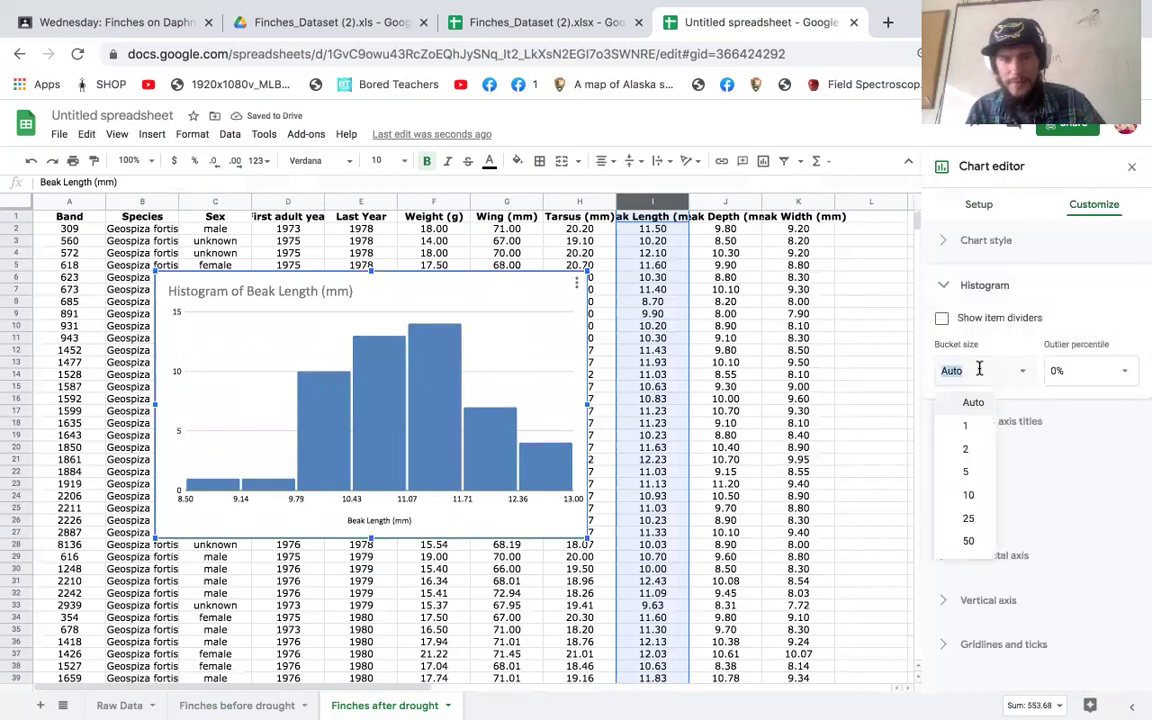
{"action": "type", "text": "0.25"}
{"action": "key", "text": "Return"}
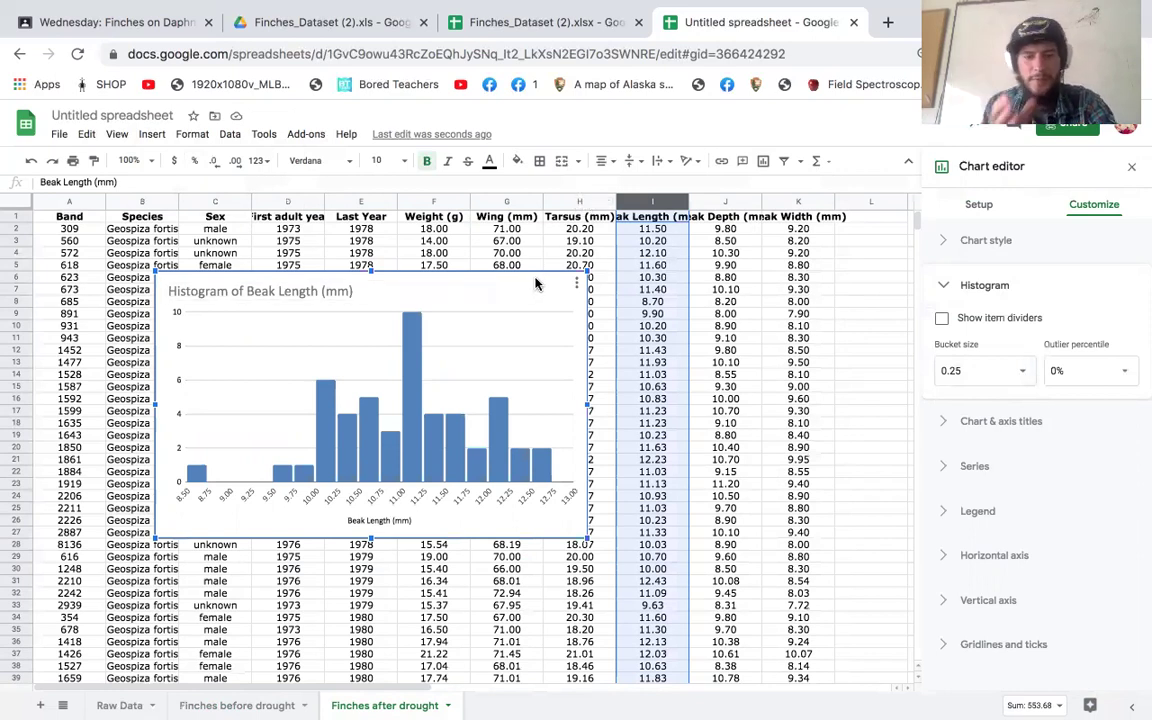
{"action": "left_click_drag", "start_coordinate": [535, 288], "coordinate": [591, 261]}
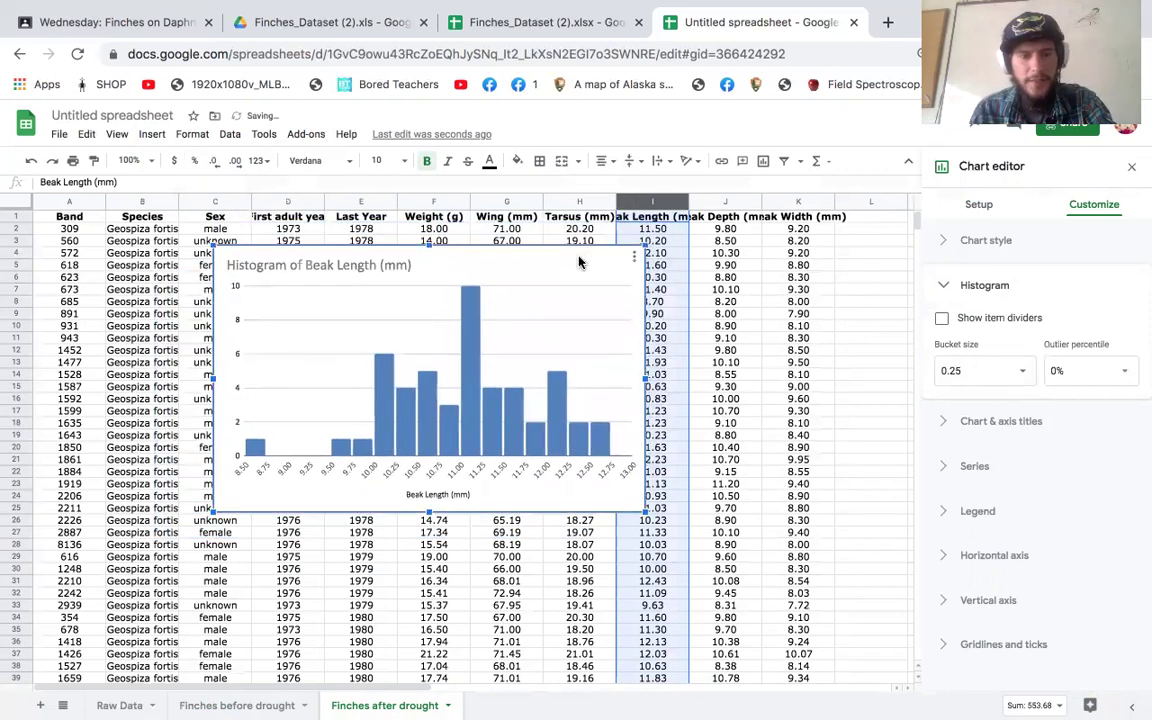
Step: Load docs.google.com in a new browser tab
{"action": "left_click", "coordinate": [887, 22]}
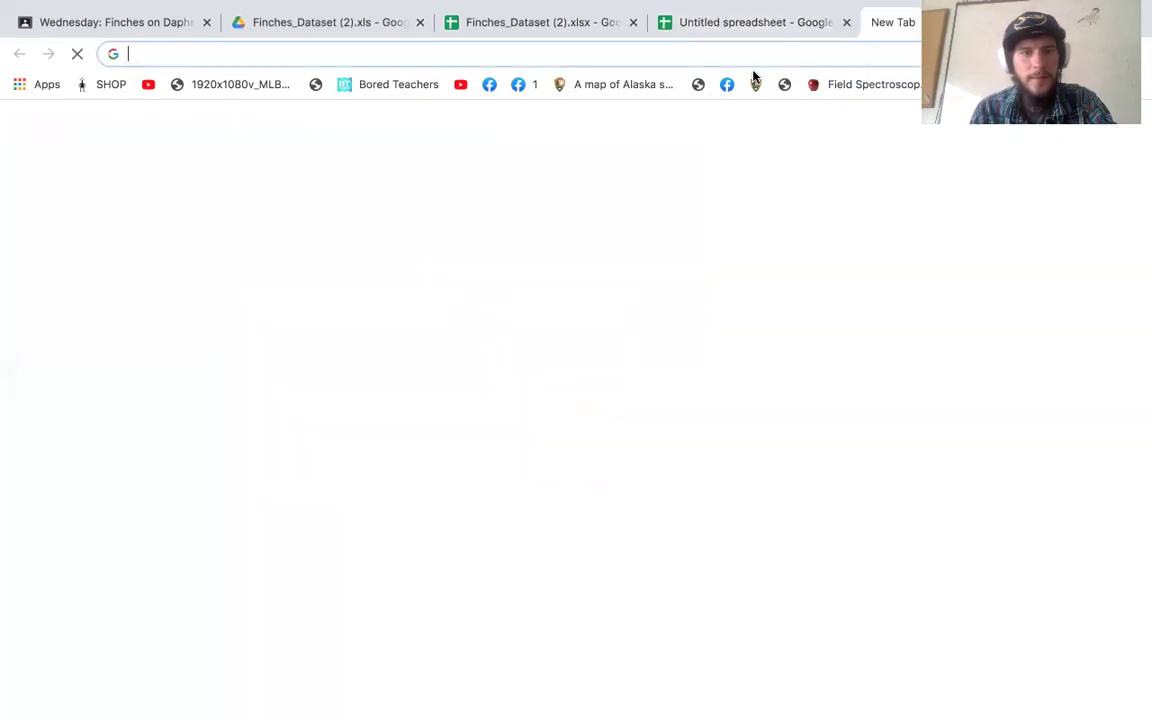
{"action": "type", "text": "doc"}
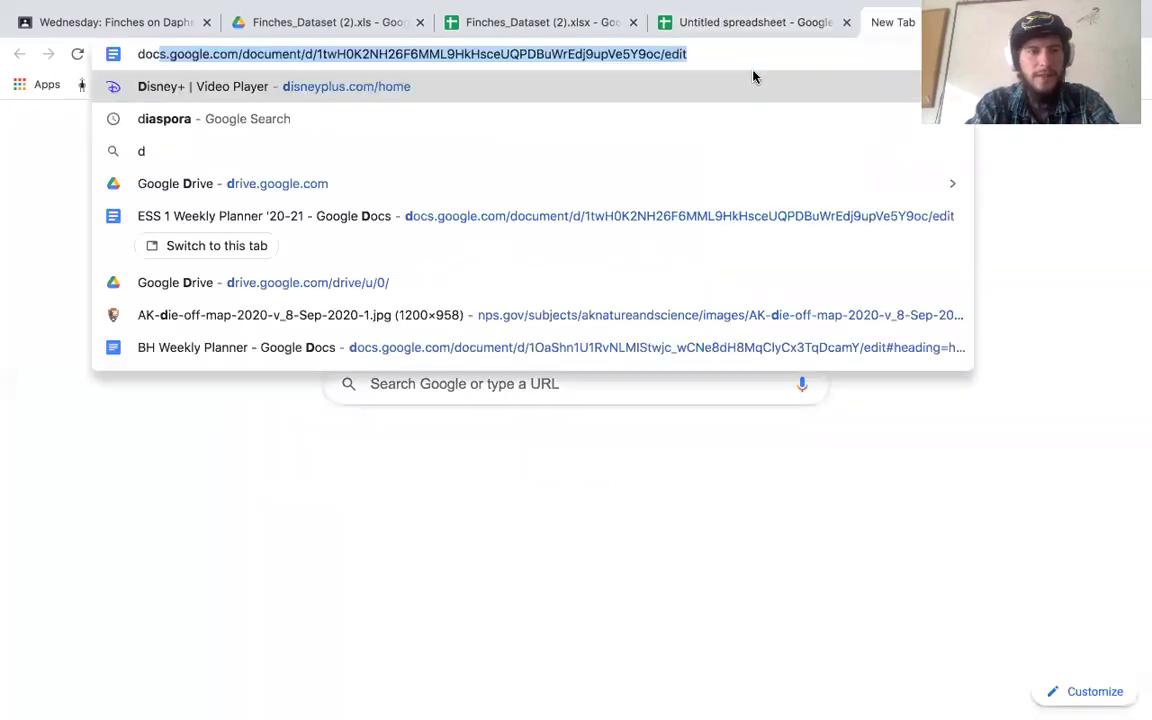
{"action": "type", "text": "s.google.com"}
{"action": "key", "text": "Return"}
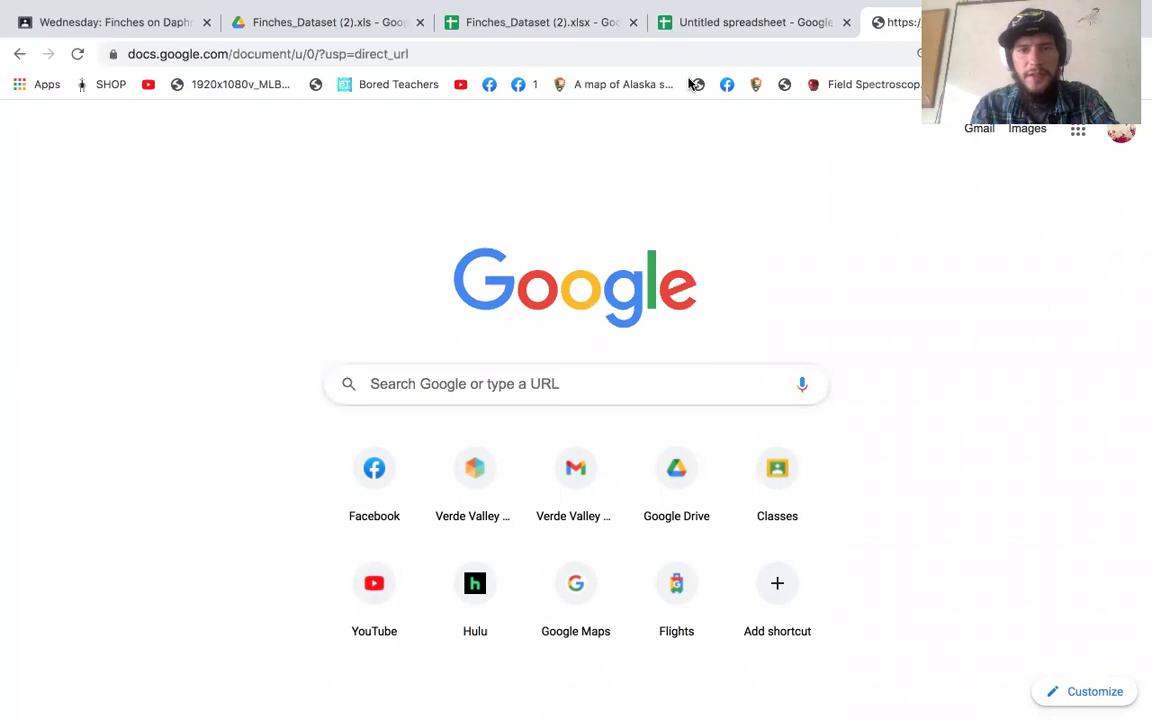
Step: Copy the after-drought histogram from the sheet and start a blank Google Doc
{"action": "key", "text": "ctrl+shift+Tab"}
{"action": "left_click", "coordinate": [633, 263]}
{"action": "left_click", "coordinate": [633, 260]}
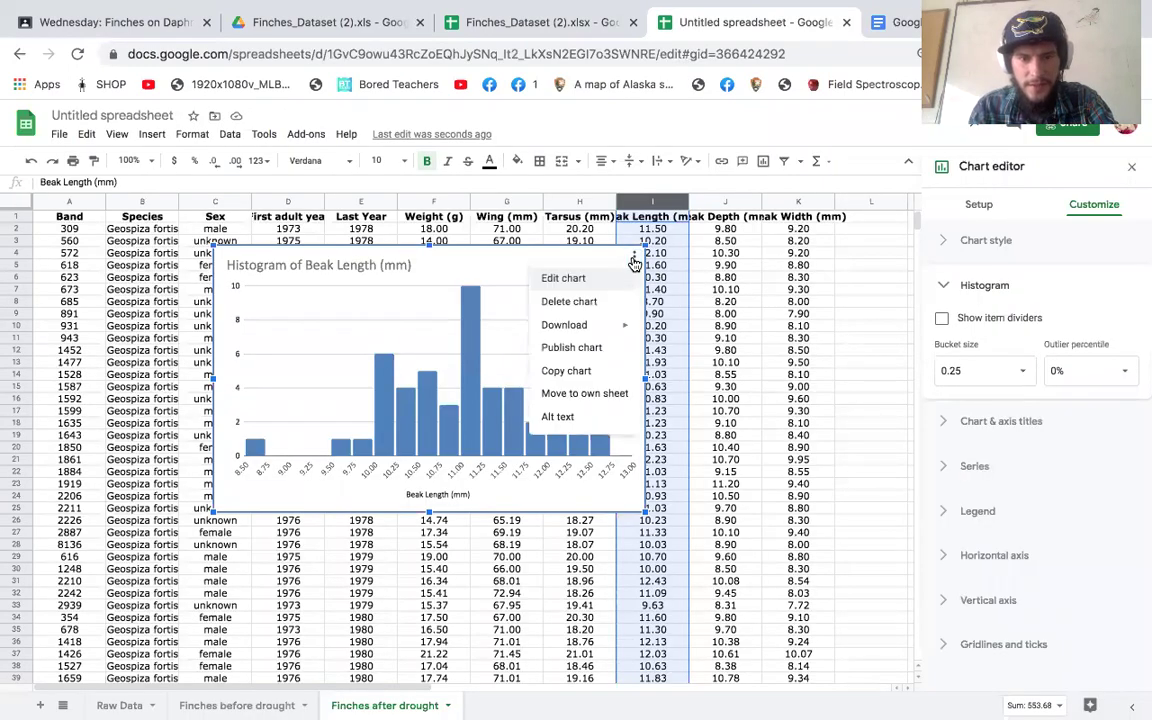
{"action": "left_click", "coordinate": [567, 373]}
{"action": "left_click", "coordinate": [900, 22]}
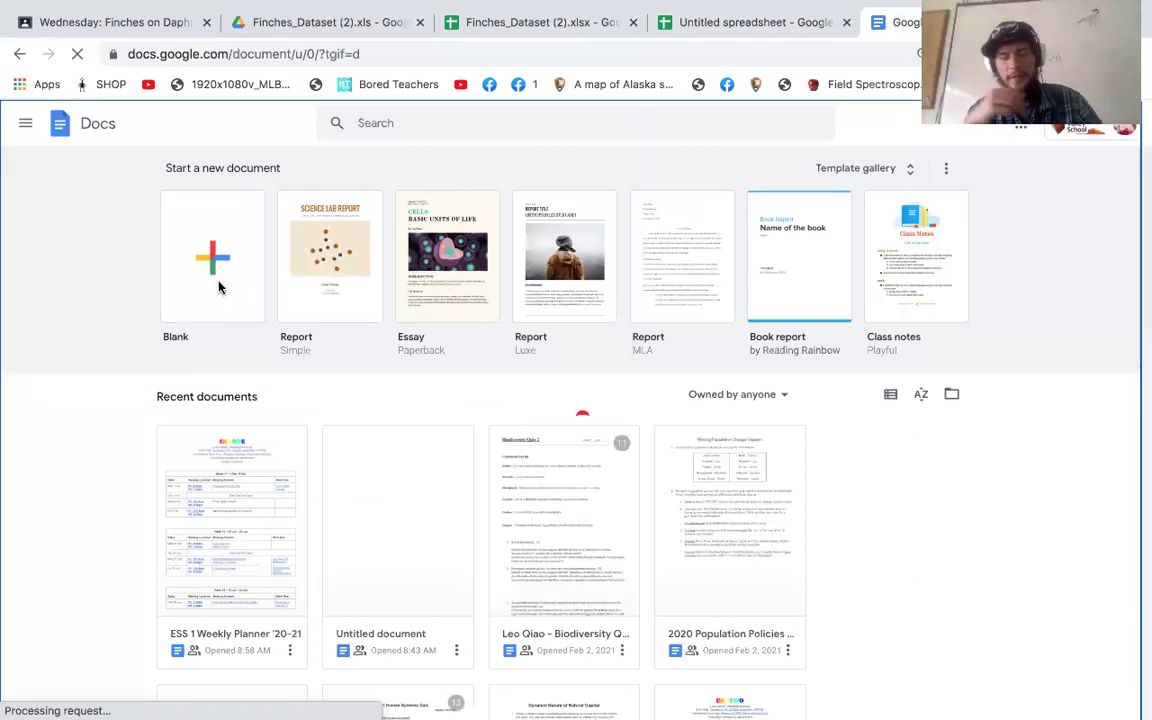
{"action": "left_click", "coordinate": [219, 287]}
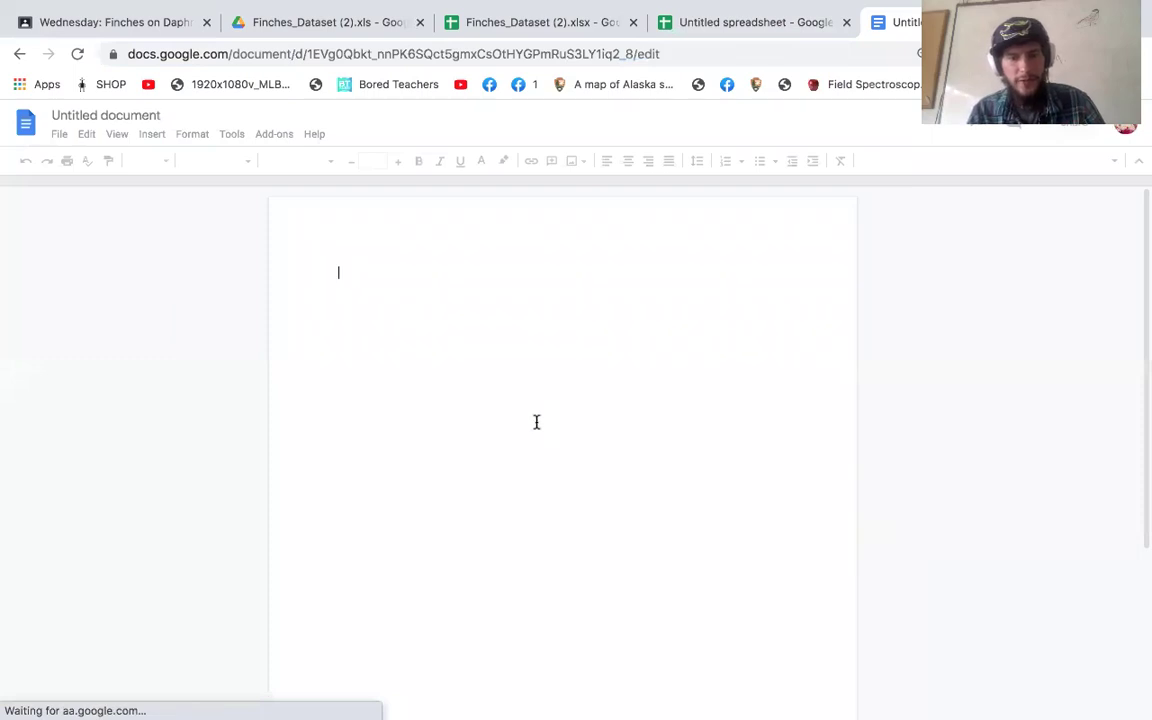
Step: Paste the copied histogram into the blank document and return to the spreadsheet
{"action": "right_click", "coordinate": [521, 396]}
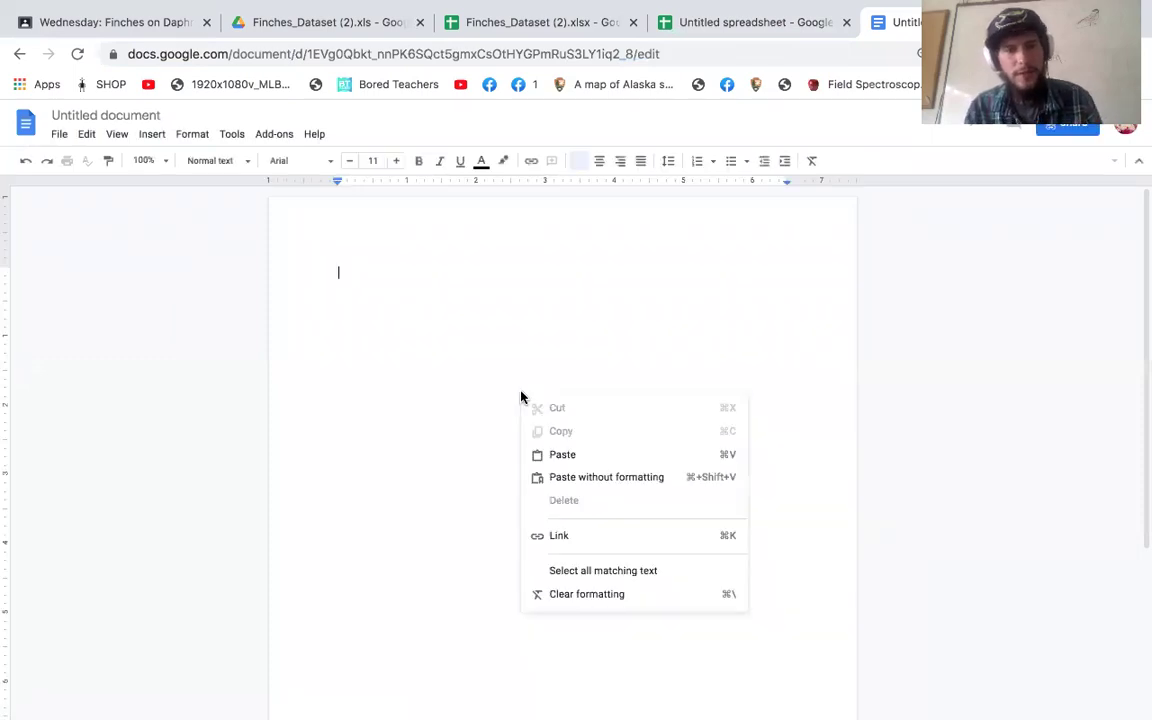
{"action": "left_click", "coordinate": [556, 455]}
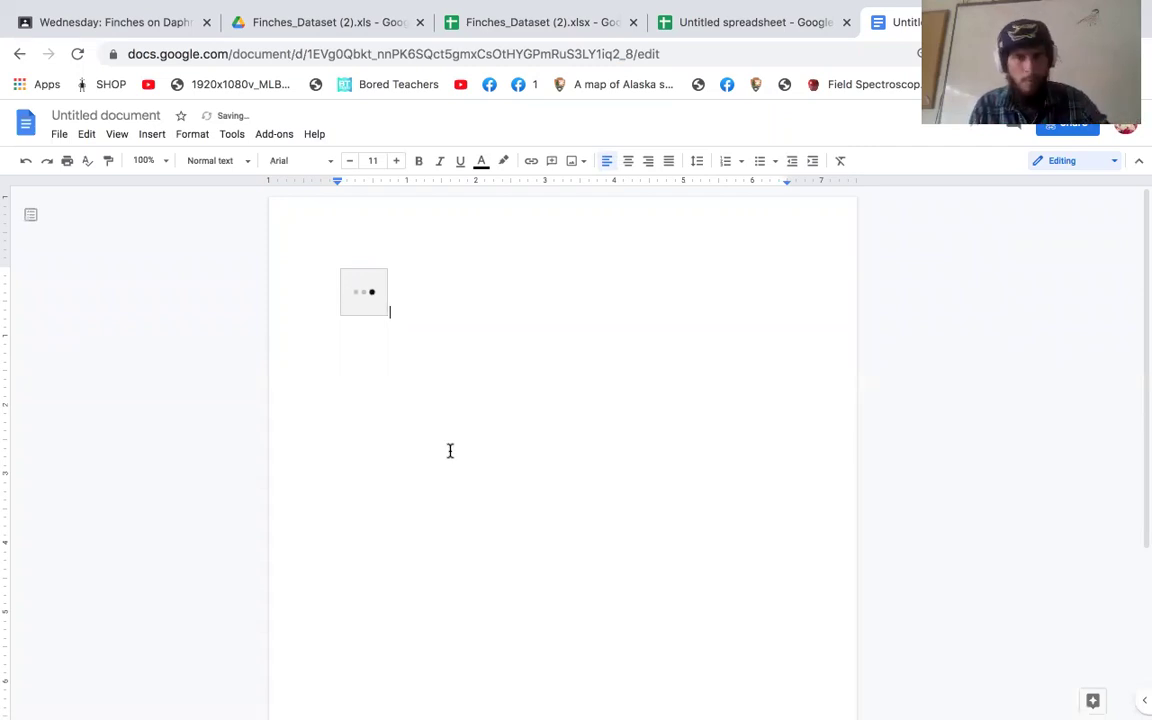
{"action": "left_click", "coordinate": [760, 27]}
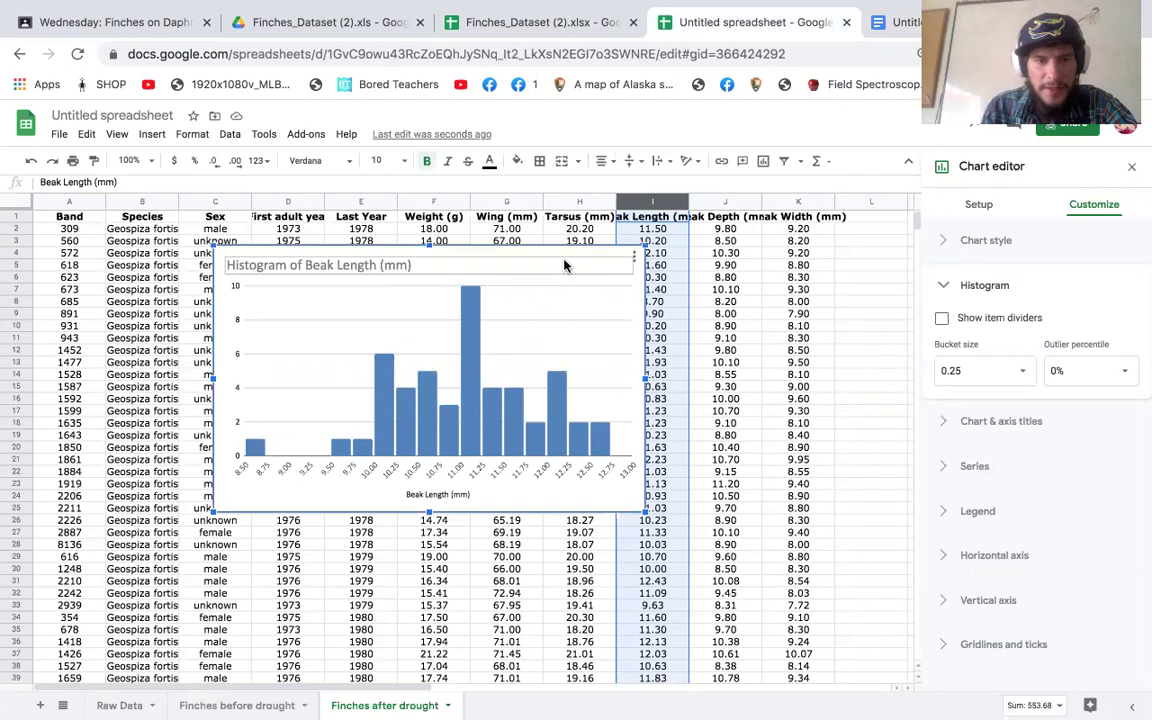
Step: Retitle the after-drought histogram 'Beak Length of Survivors (mm)'
{"action": "left_click", "coordinate": [451, 278]}
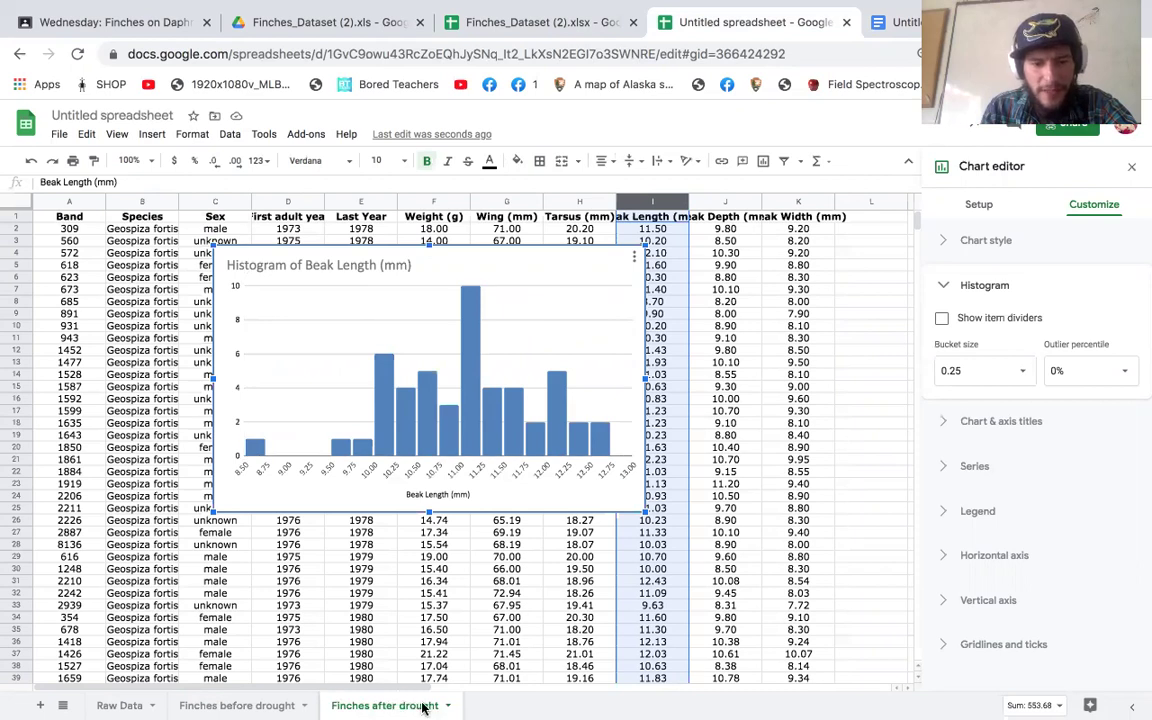
{"action": "left_click", "coordinate": [310, 268]}
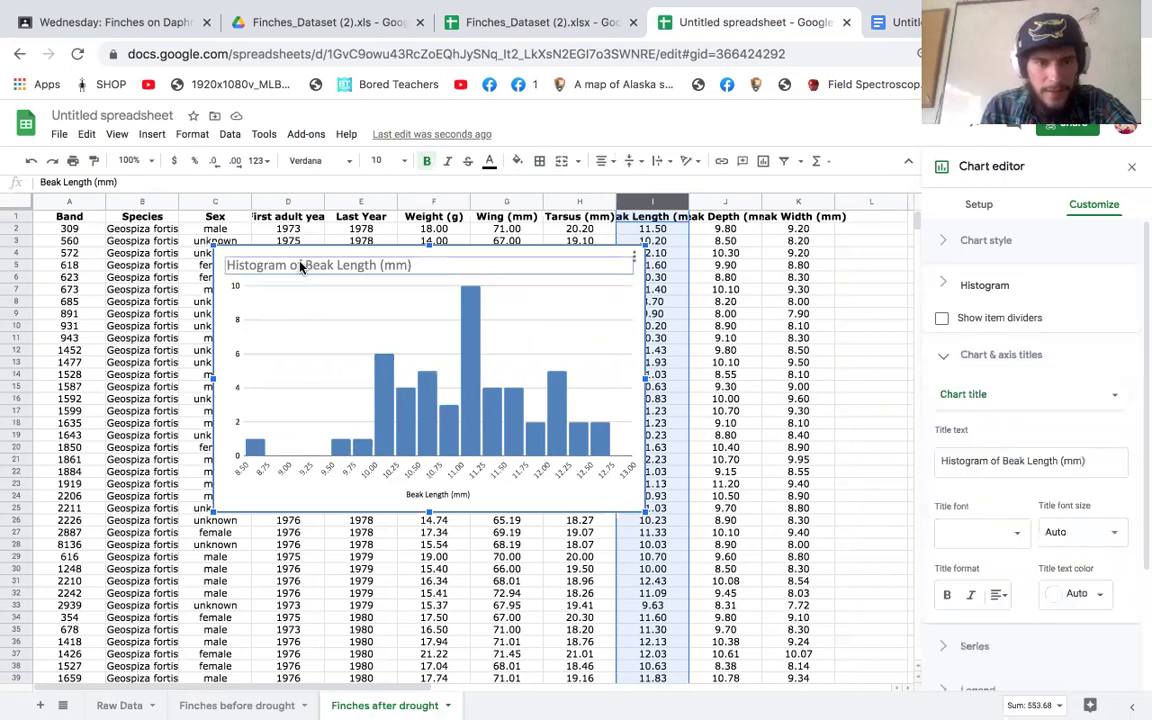
{"action": "left_click", "coordinate": [435, 265]}
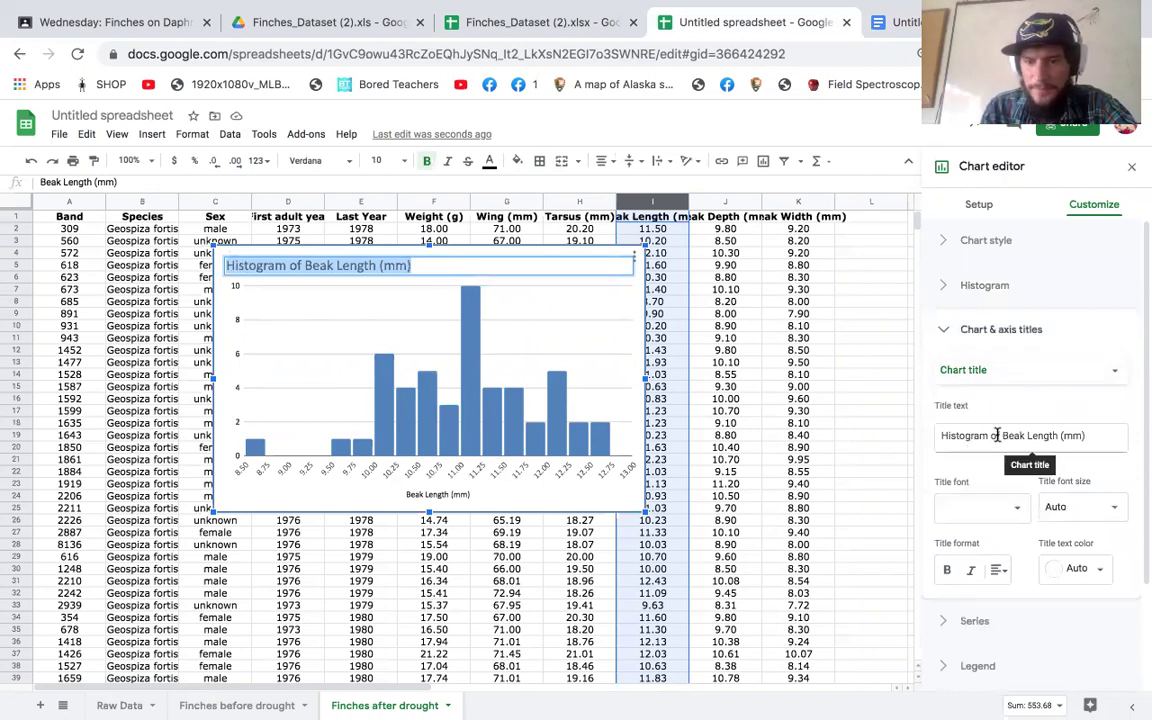
{"action": "left_click", "coordinate": [300, 267]}
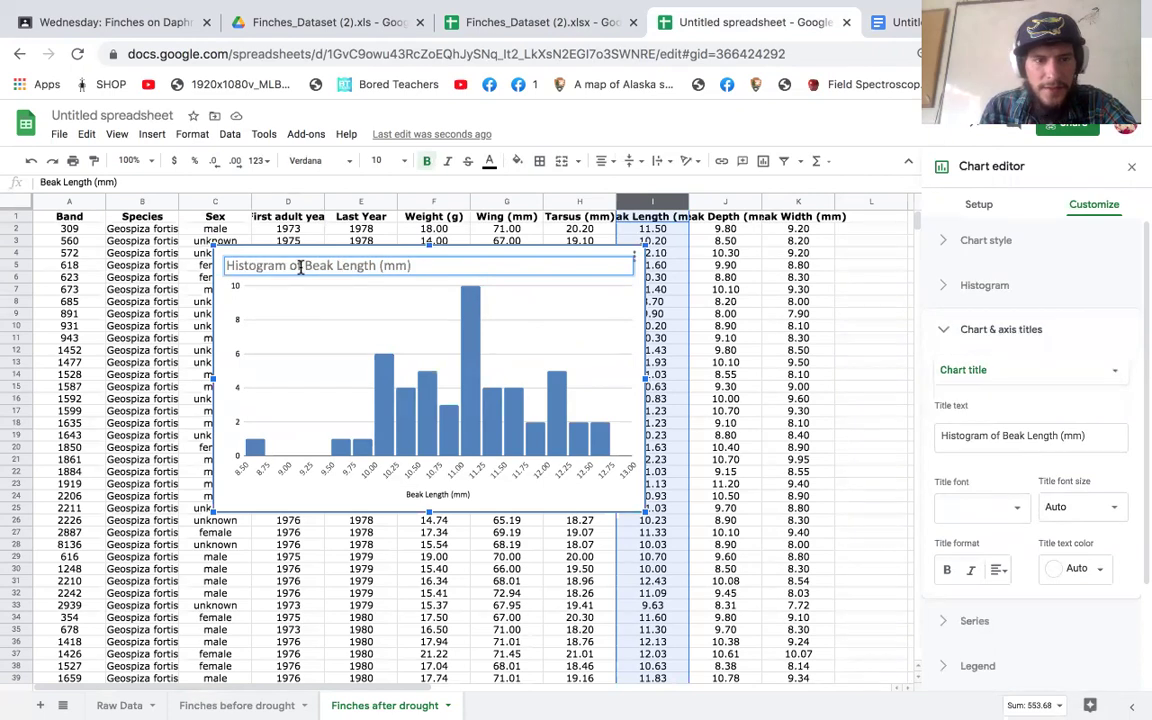
{"action": "left_click_drag", "start_coordinate": [307, 265], "coordinate": [226, 266]}
{"action": "key", "text": "BackSpace"}
{"action": "left_click", "coordinate": [301, 265]}
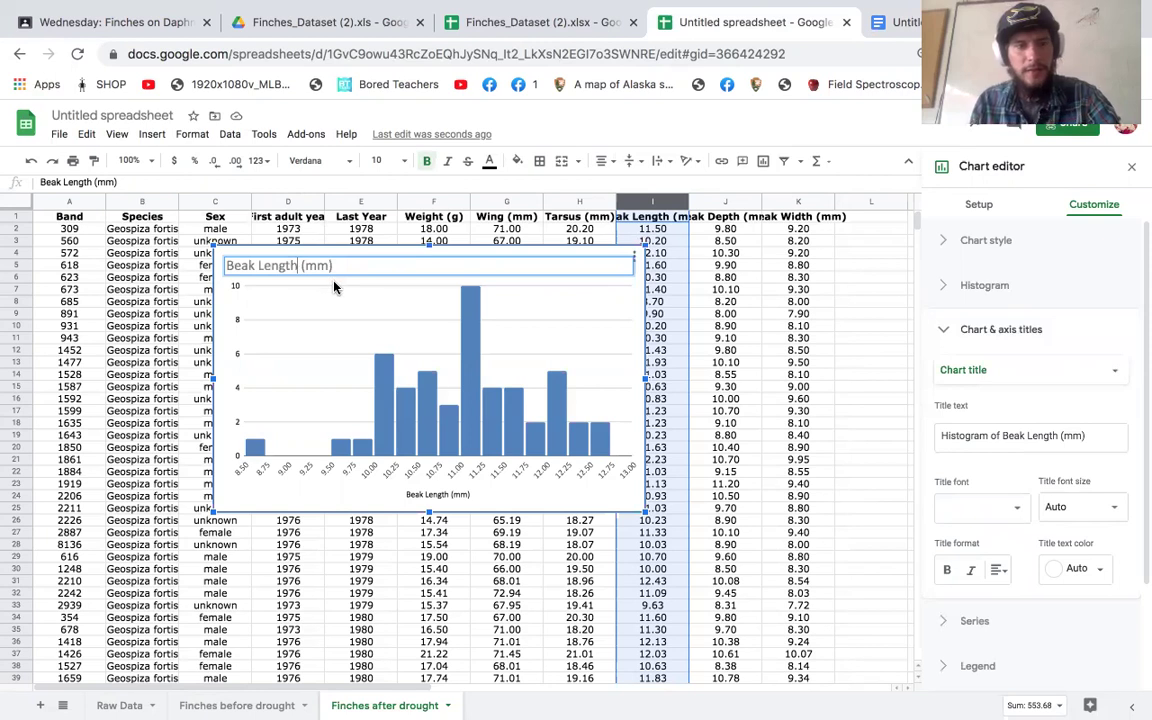
{"action": "type", "text": "of Survivors"}
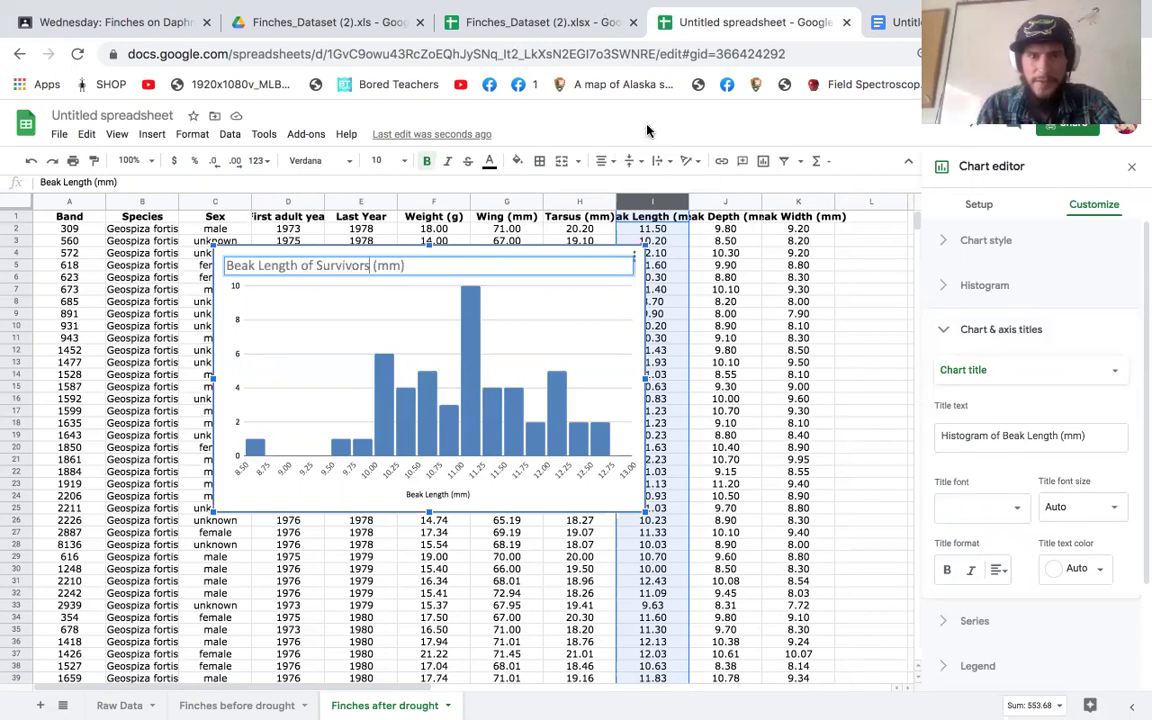
Step: Retitle the before-drought histogram 'Beak Length of Non-survivors (mm)'
{"action": "left_click", "coordinate": [212, 705]}
{"action": "left_click", "coordinate": [162, 260]}
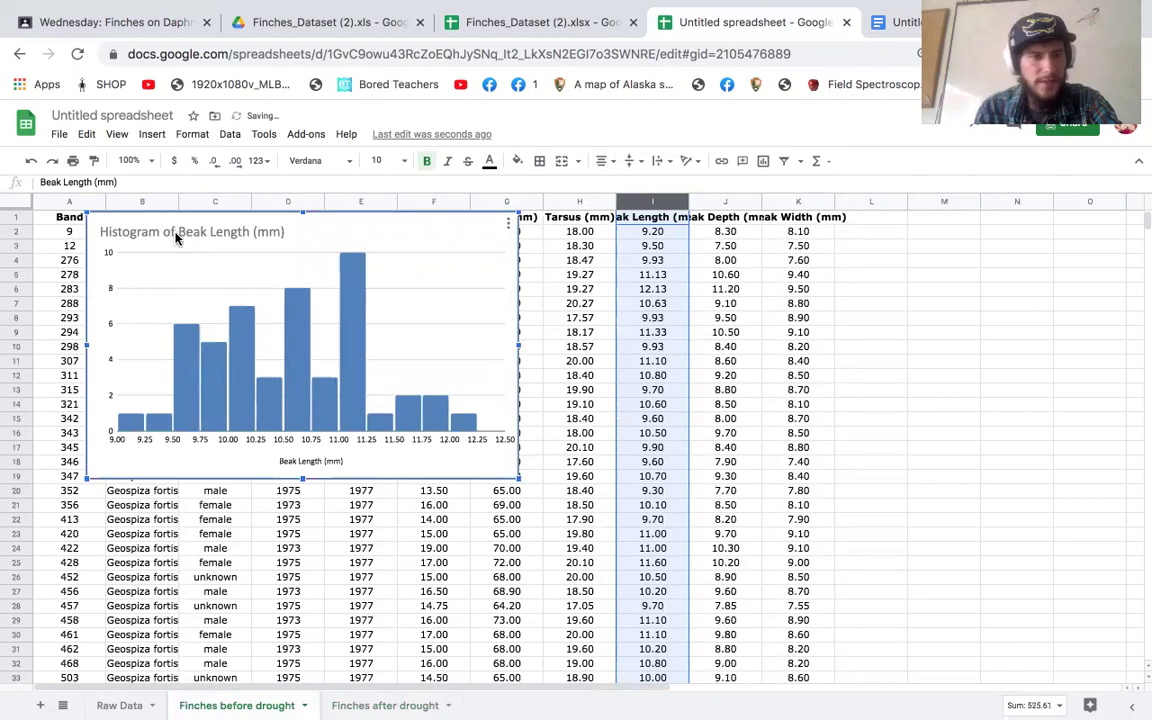
{"action": "double_click", "coordinate": [175, 237]}
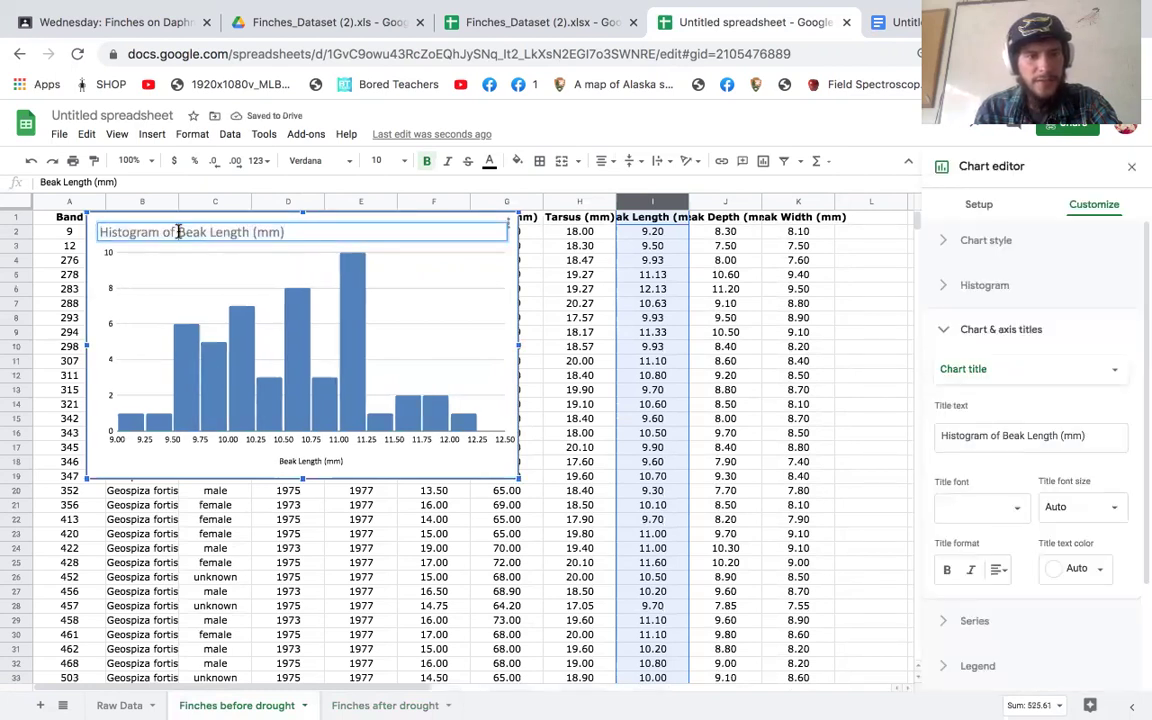
{"action": "left_click_drag", "start_coordinate": [206, 232], "coordinate": [89, 244]}
{"action": "type", "text": "Beak"}
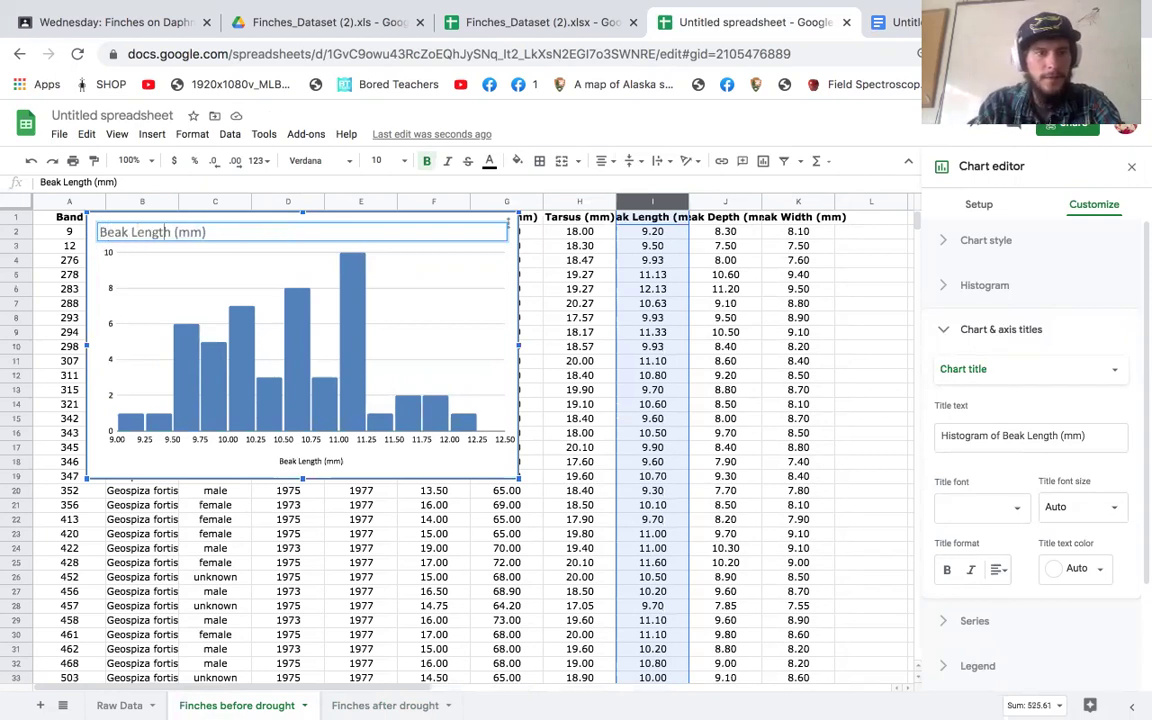
{"action": "type", "text": " Length of Non- "}
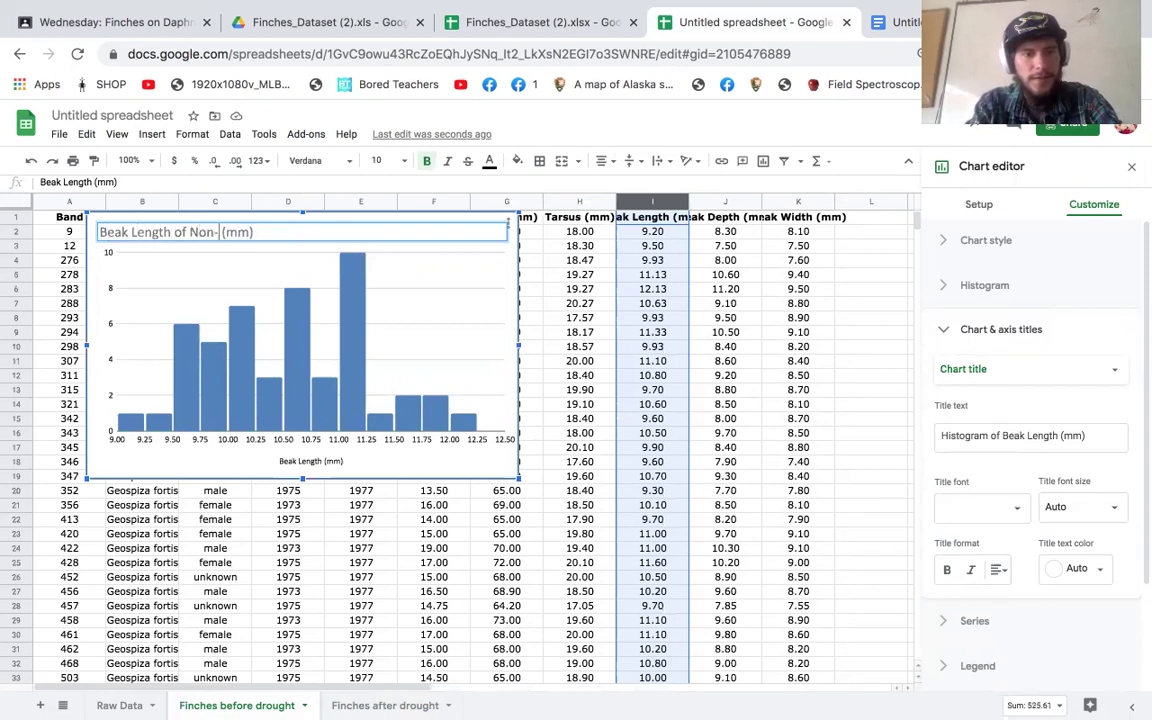
{"action": "type", "text": "survivors"}
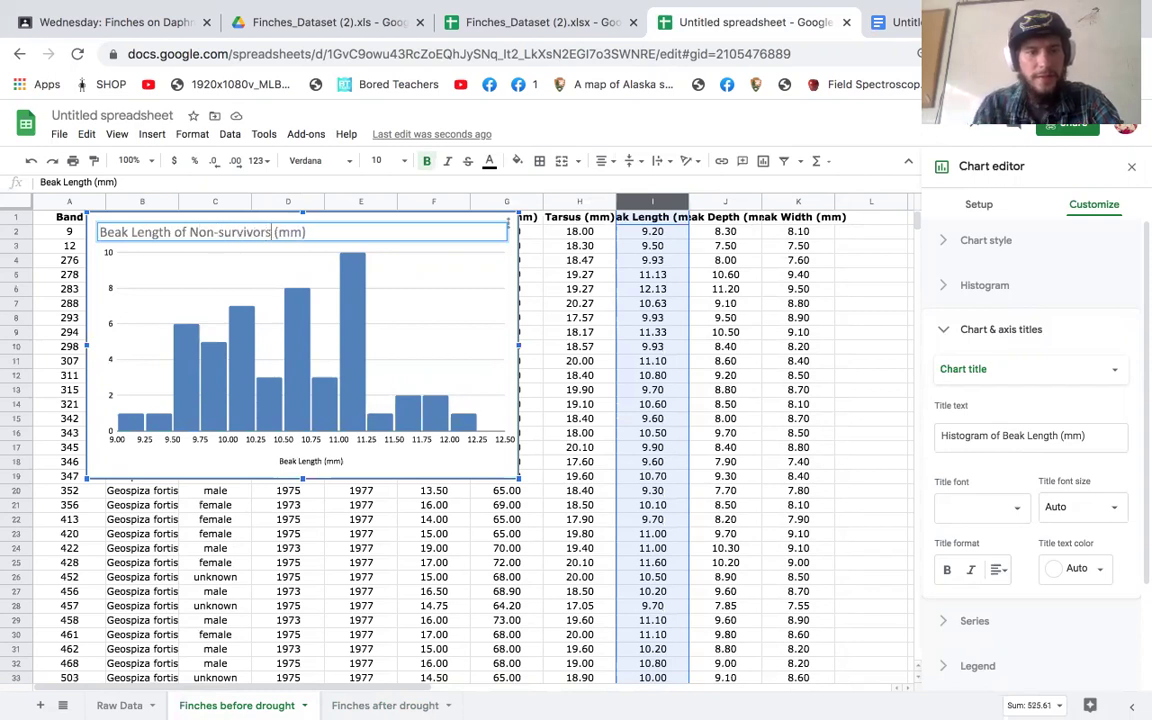
{"action": "left_click", "coordinate": [413, 274]}
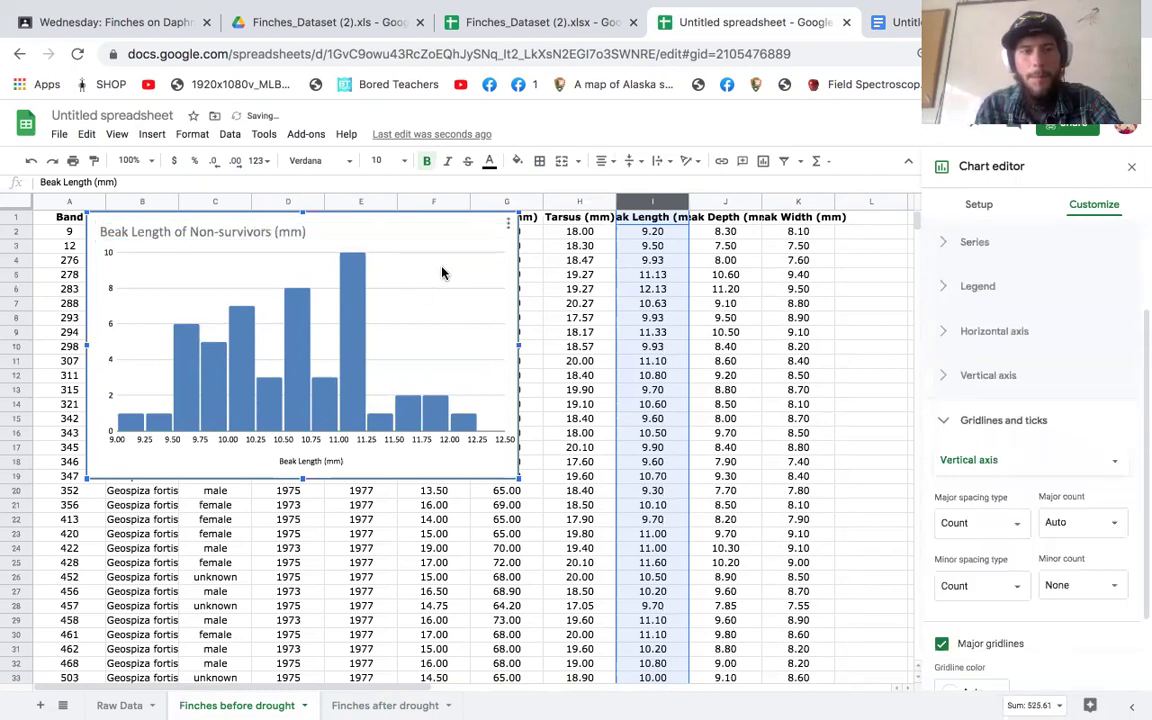
Step: Paste a second spreadsheet-linked copy of the histogram on a new line below the first
{"action": "left_click", "coordinate": [880, 24]}
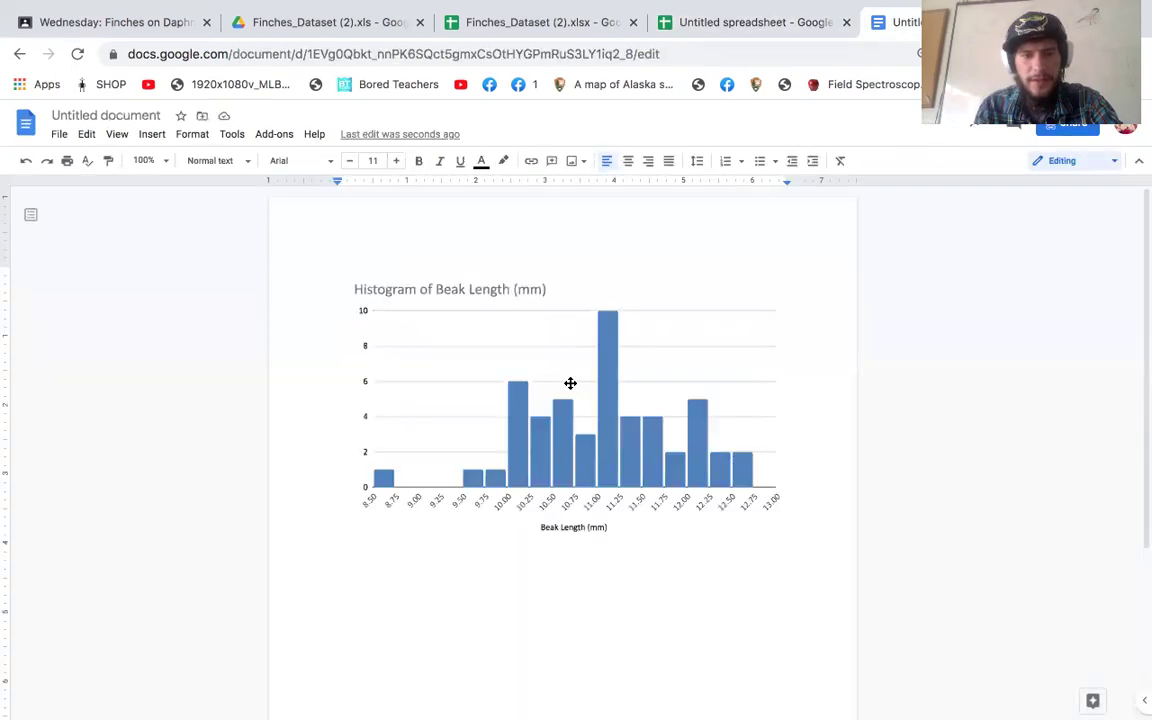
{"action": "left_click", "coordinate": [570, 383]}
{"action": "left_click", "coordinate": [840, 586]}
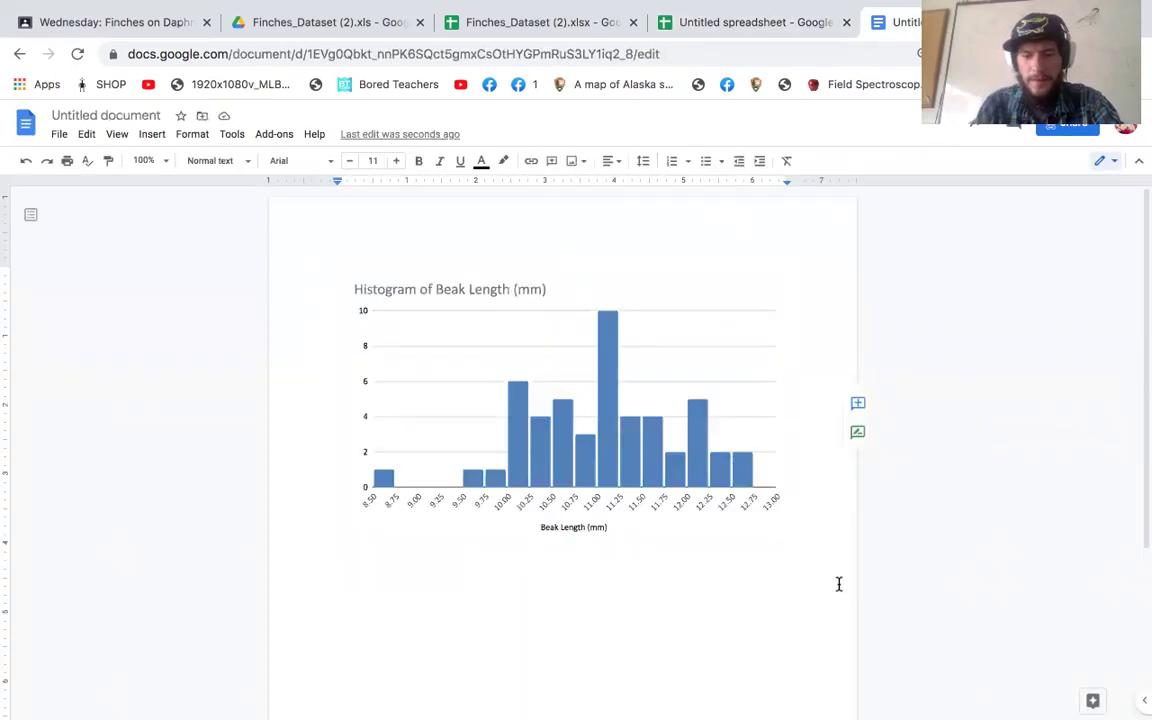
{"action": "key", "text": "Return"}
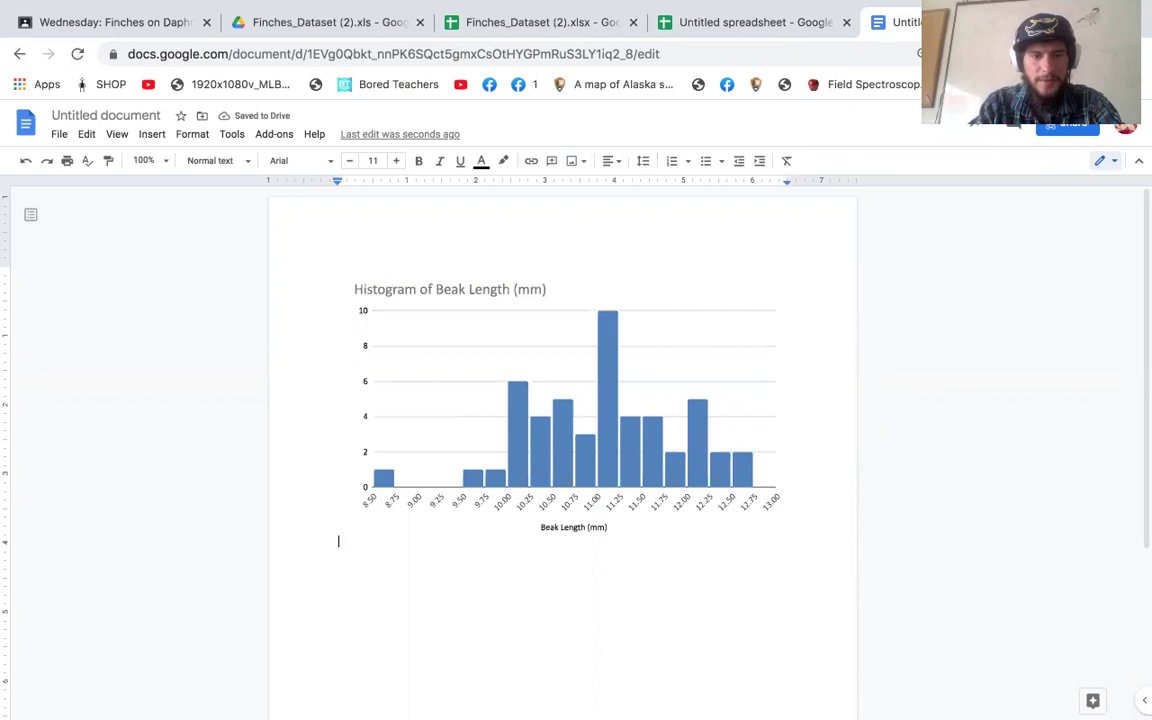
{"action": "key", "text": "ctrl+v"}
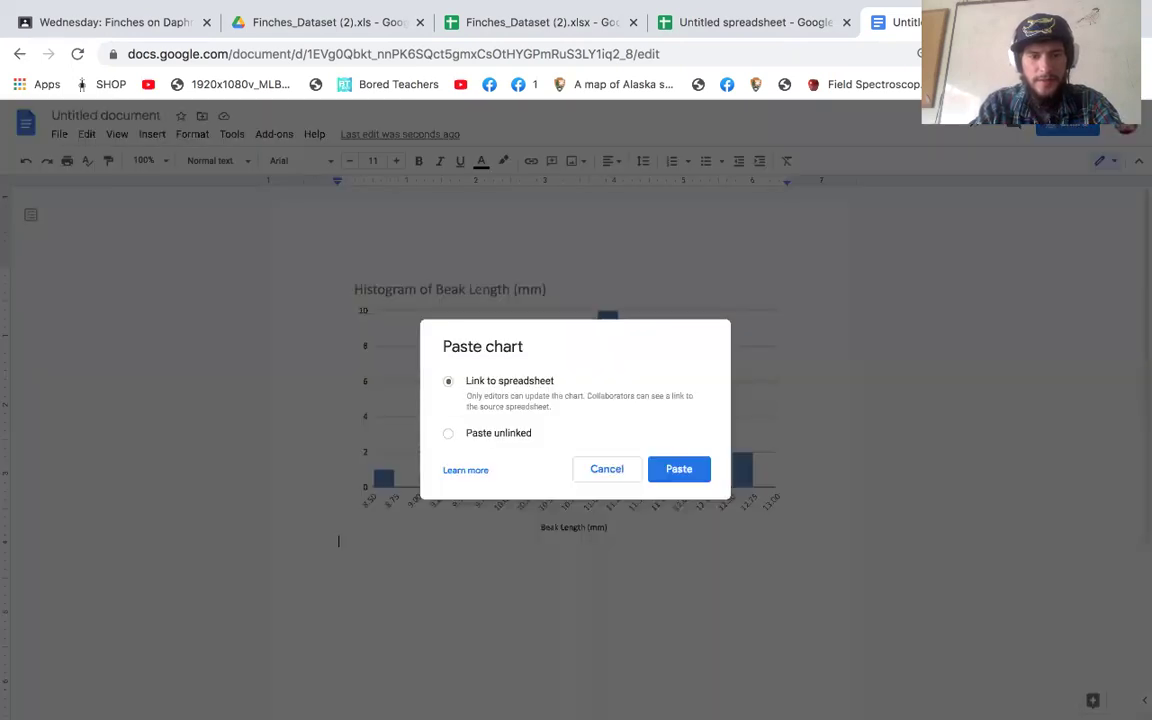
{"action": "left_click", "coordinate": [672, 468]}
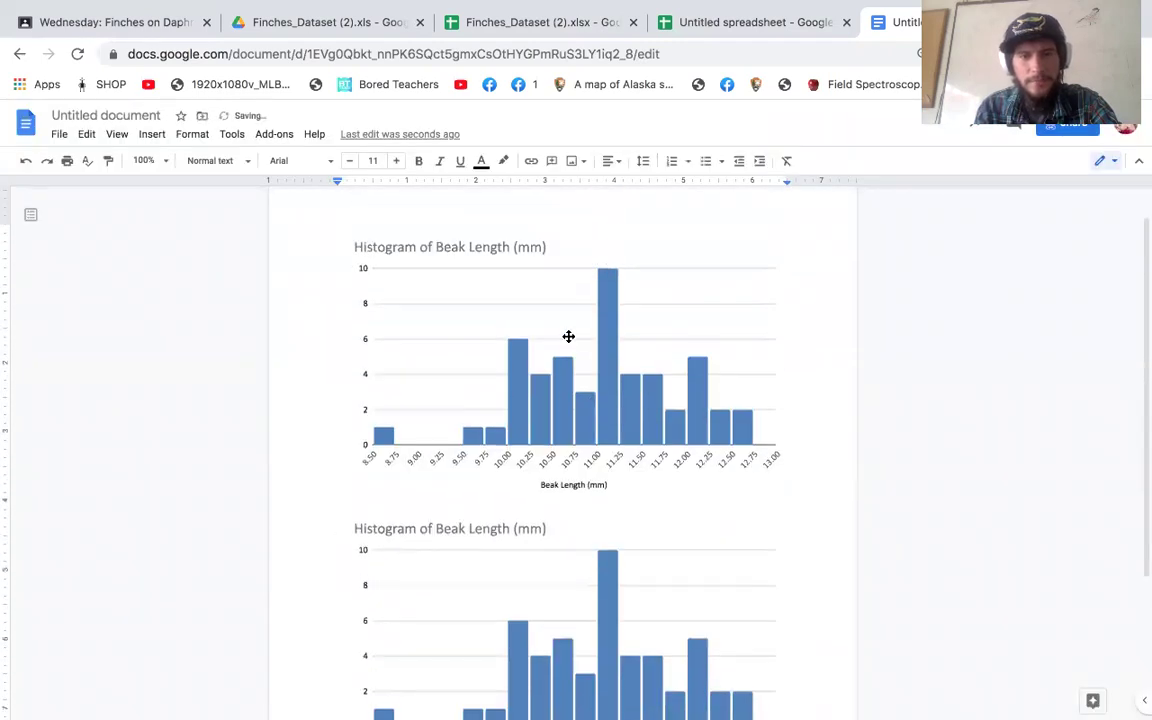
{"action": "left_click", "coordinate": [617, 342]}
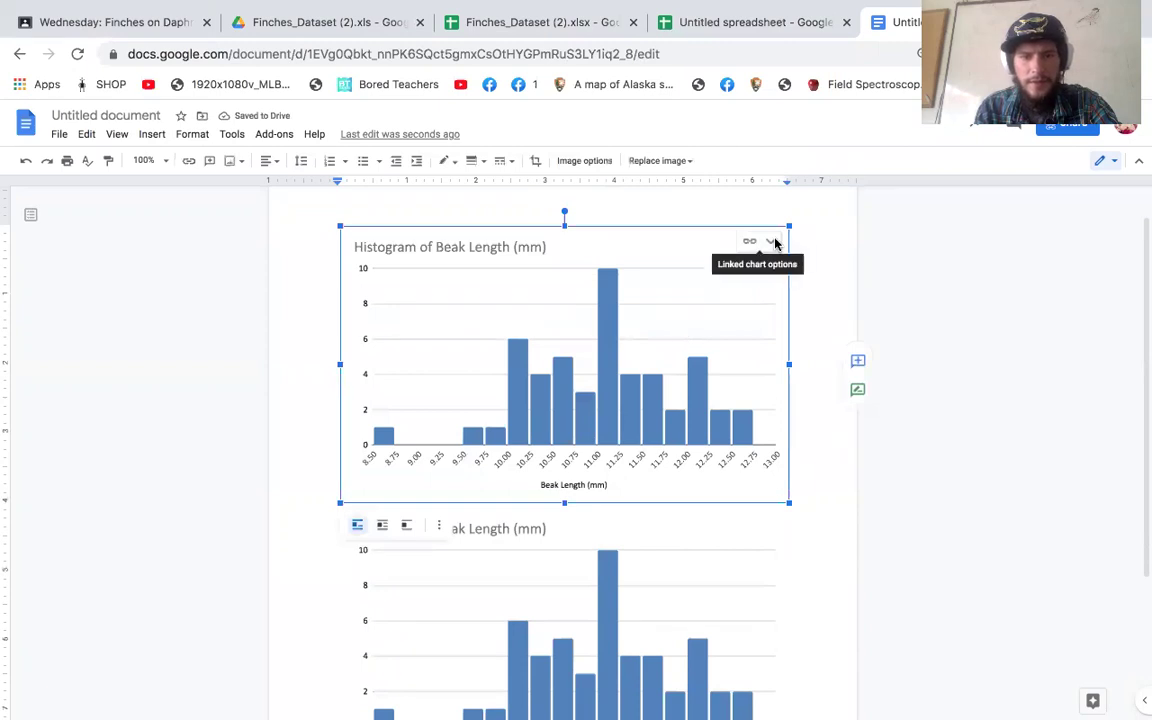
{"action": "left_click", "coordinate": [677, 611]}
{"action": "scroll", "coordinate": [677, 611], "scroll_direction": "down", "scroll_amount": 1}
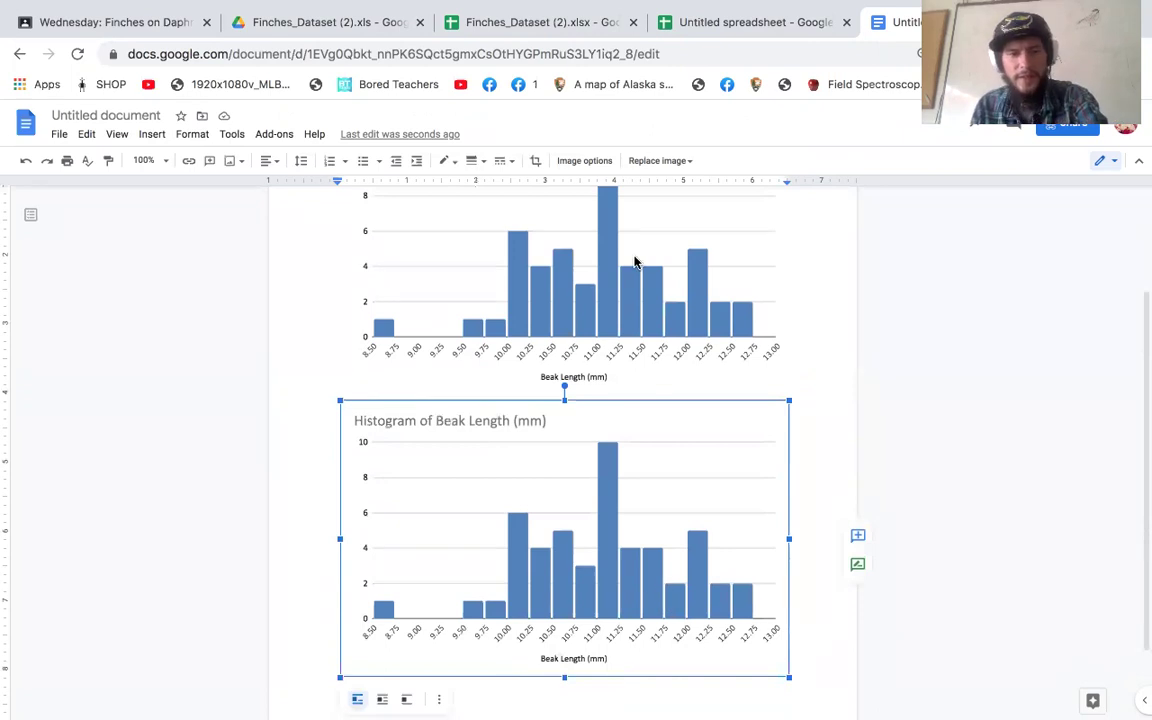
Step: Go to Finches before drought and copy the Beak Length of Non-survivors histogram
{"action": "left_click", "coordinate": [784, 24]}
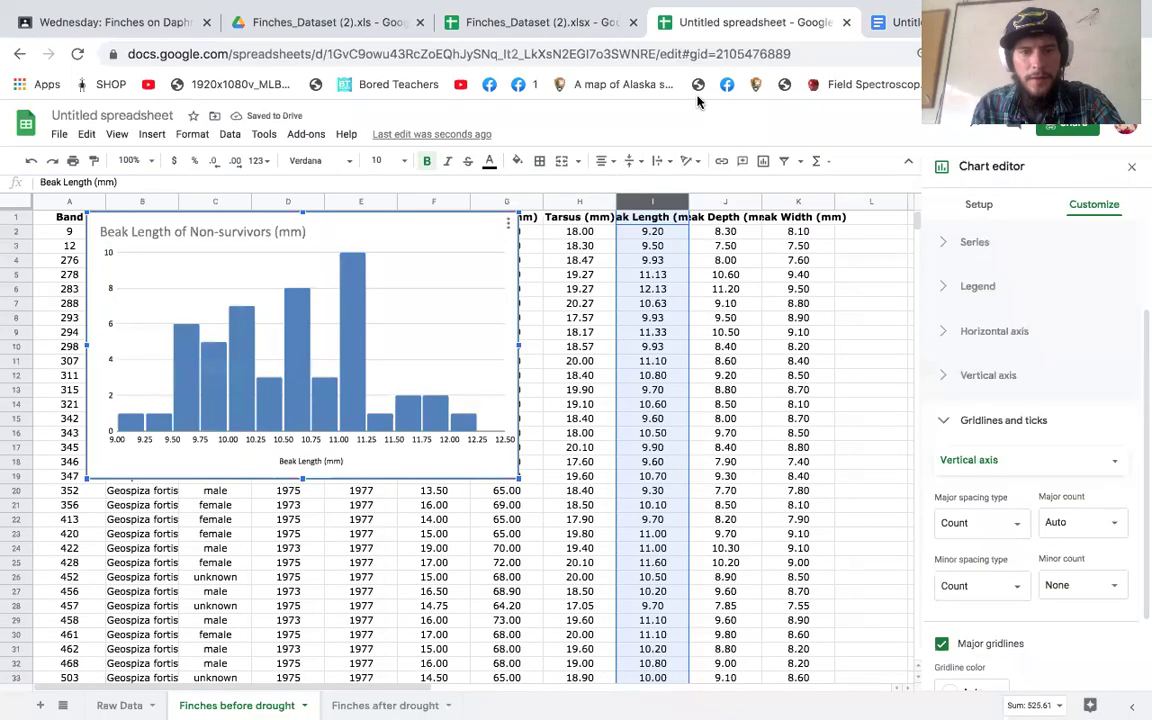
{"action": "left_click", "coordinate": [385, 706]}
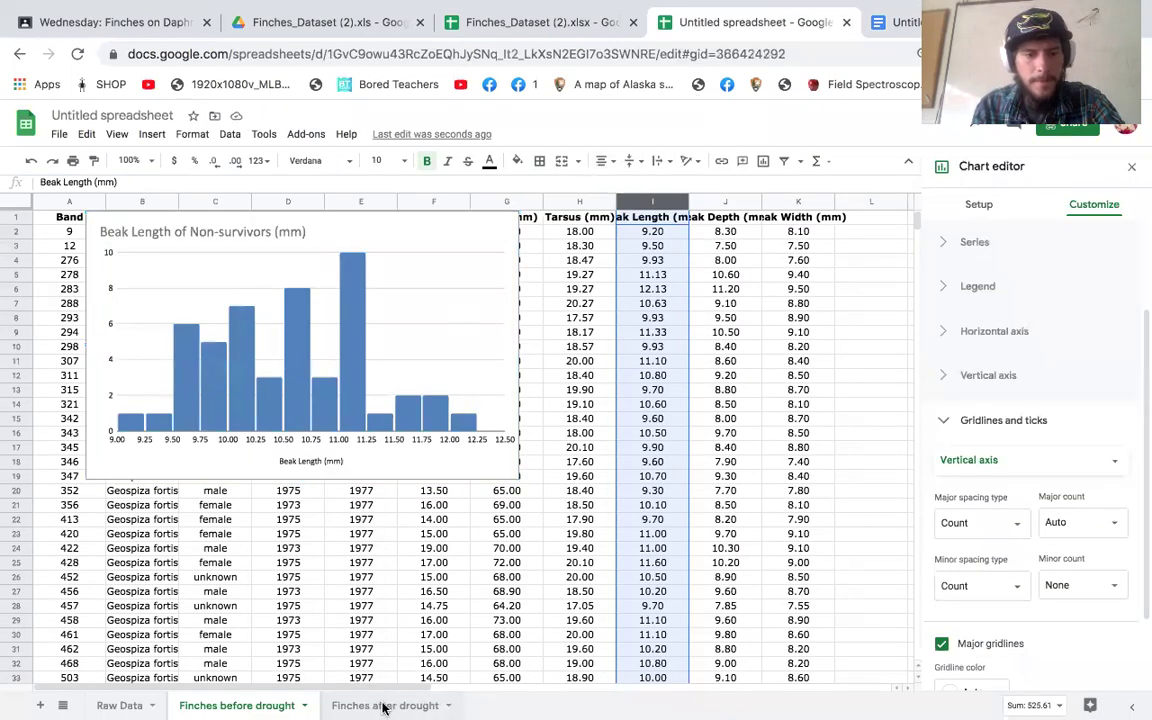
{"action": "left_click", "coordinate": [383, 706]}
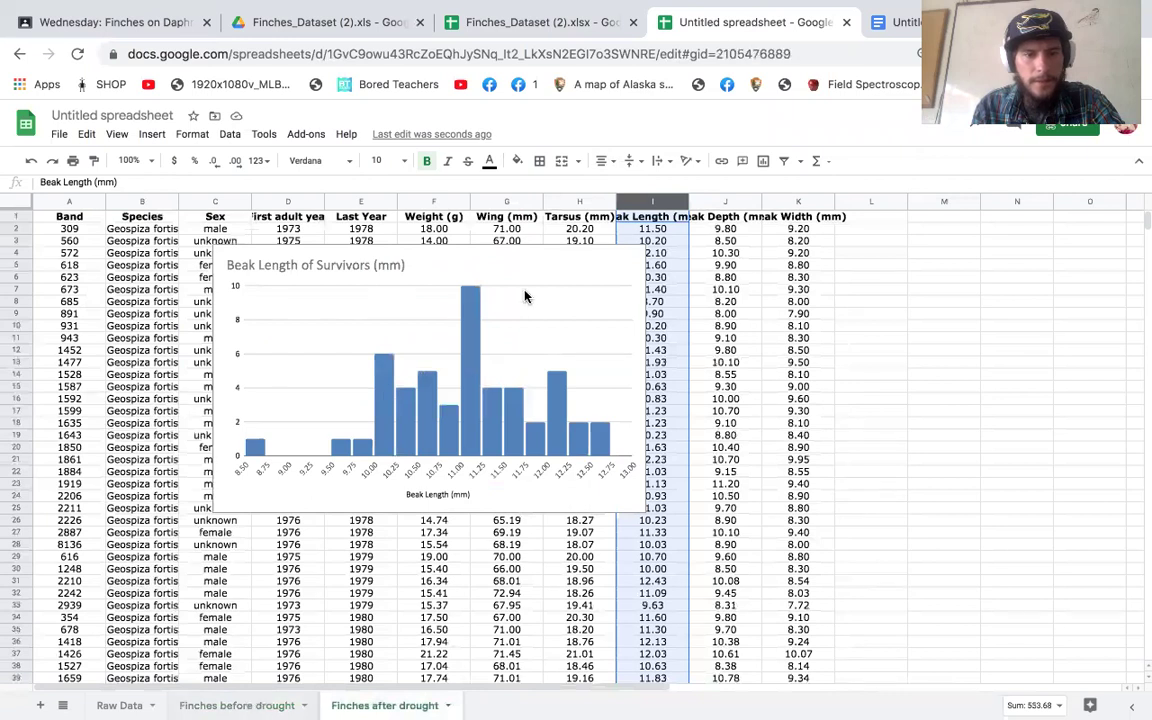
{"action": "key", "text": "ctrl+shift+Page_Up"}
{"action": "left_click", "coordinate": [463, 245]}
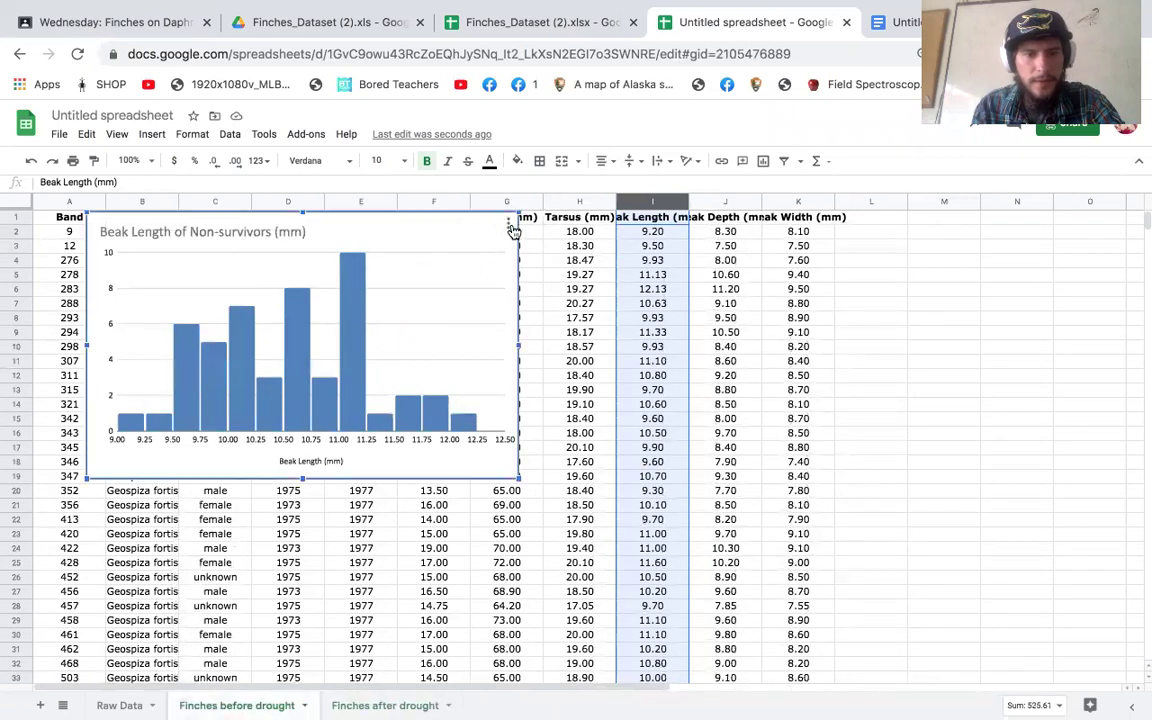
{"action": "left_click", "coordinate": [507, 224]}
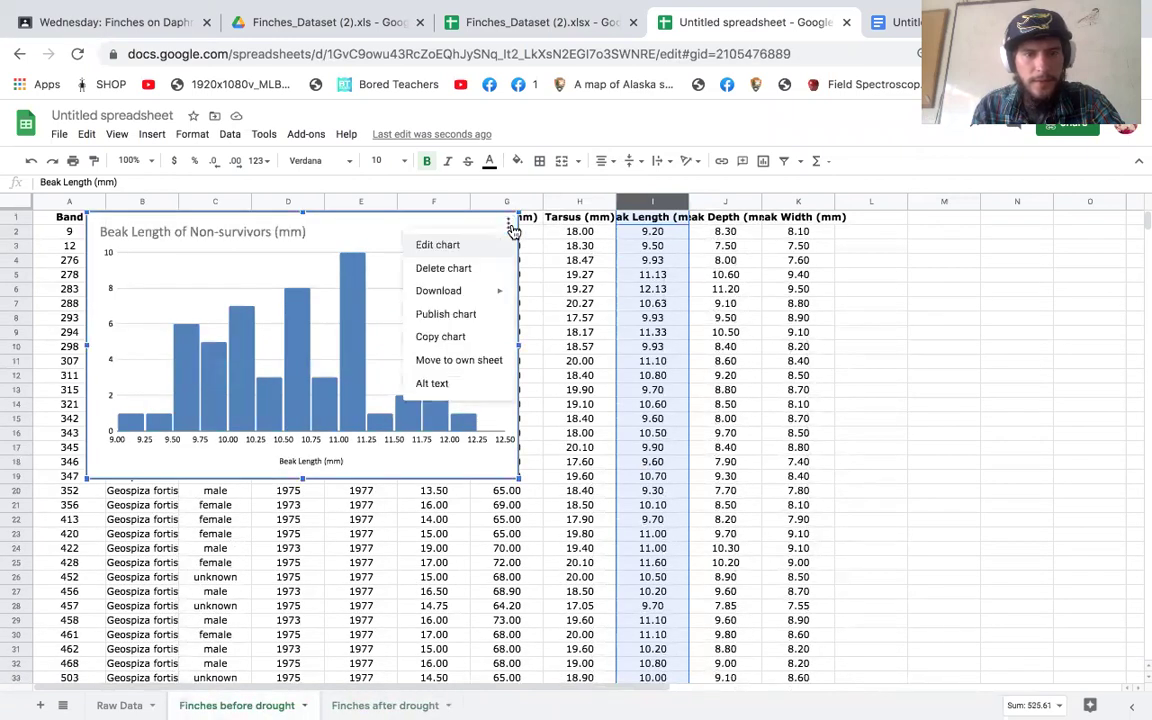
{"action": "left_click", "coordinate": [491, 340]}
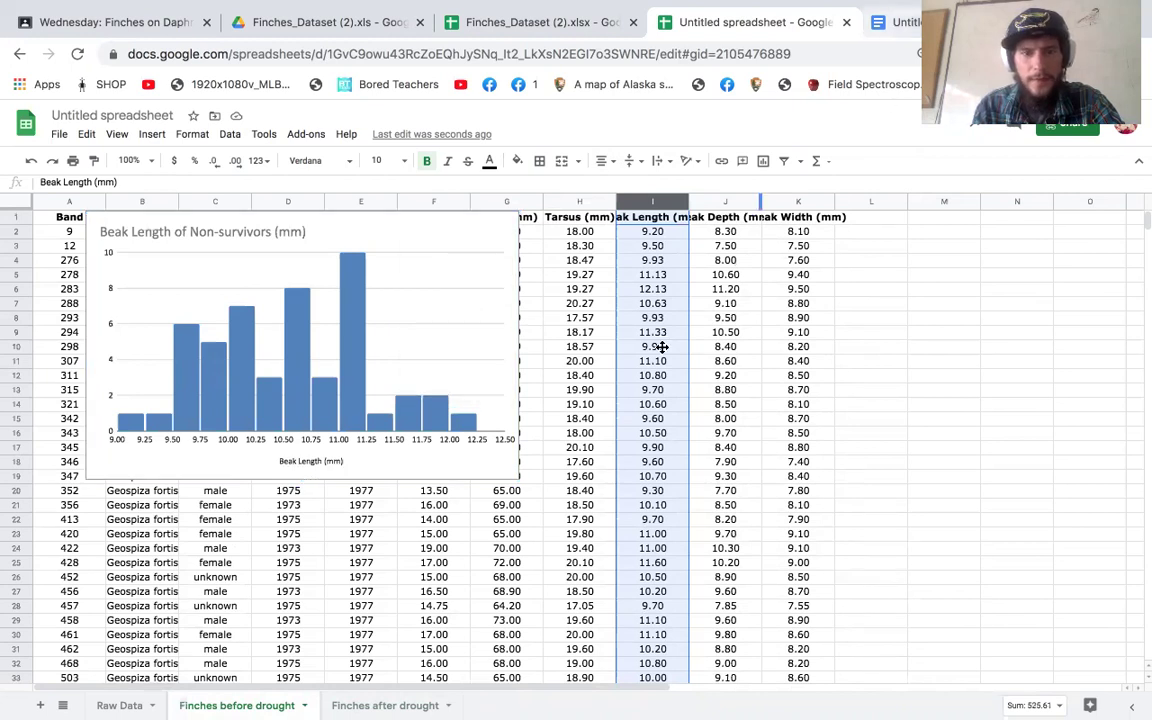
Step: Paste the Non-survivors histogram as a linked chart on a new line in the document
{"action": "key", "text": "ctrl+Tab"}
{"action": "key", "text": "Return"}
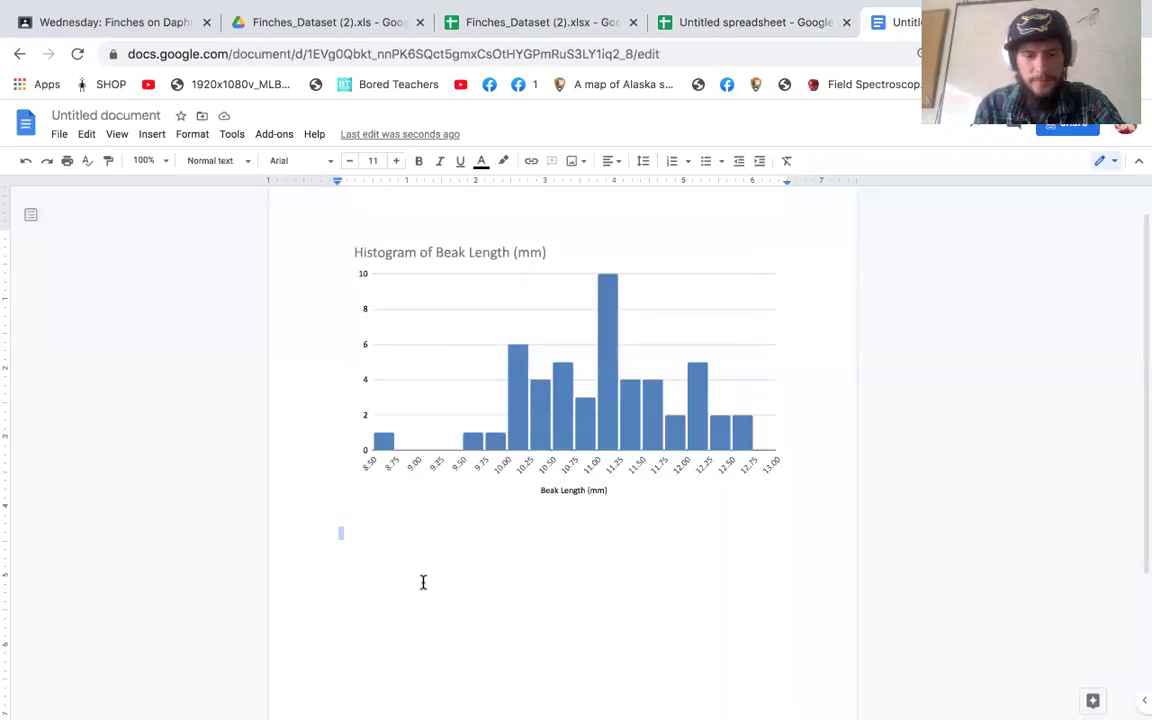
{"action": "key", "text": "ctrl+v"}
{"action": "left_click", "coordinate": [660, 467]}
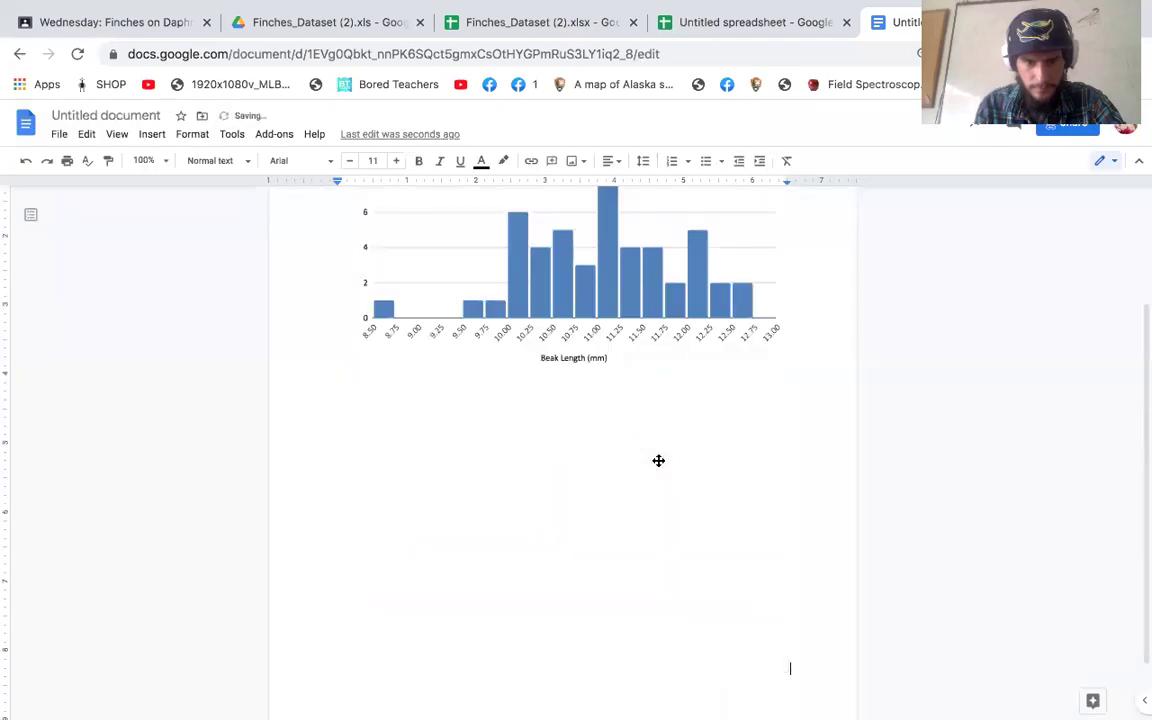
{"action": "left_click", "coordinate": [604, 497]}
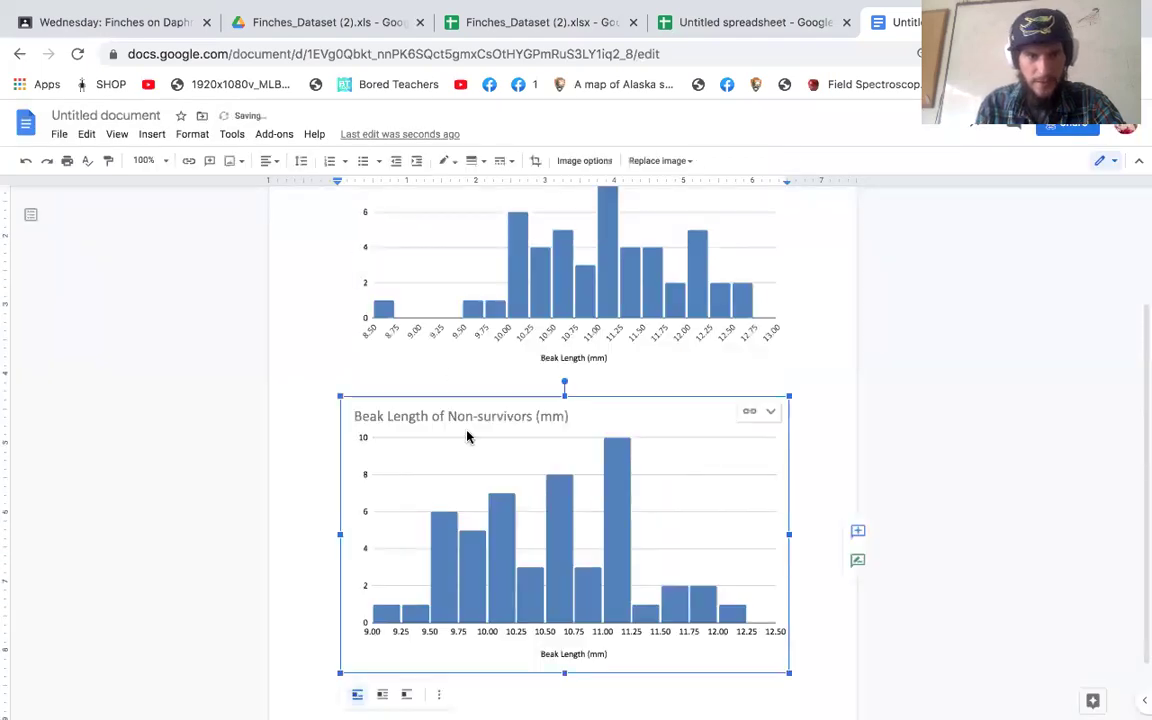
Step: Check the first histogram's link options, then select the Non-survivors chart below it
{"action": "scroll", "coordinate": [595, 470], "scroll_direction": "up", "scroll_amount": 3}
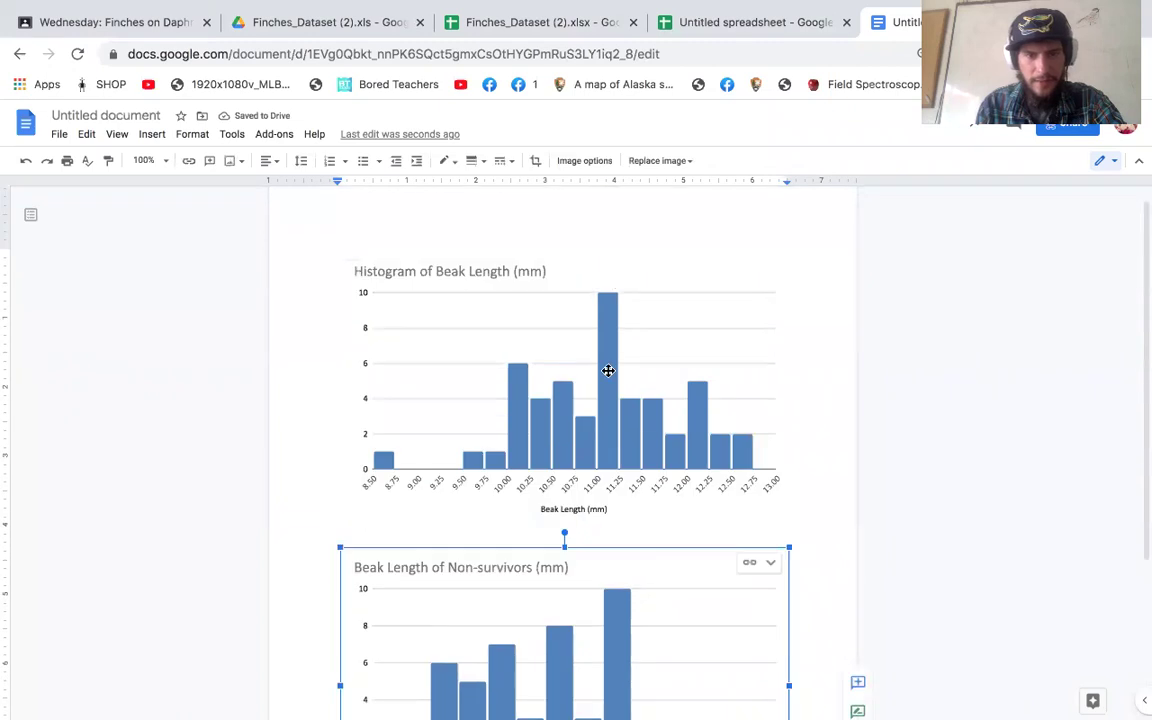
{"action": "left_click", "coordinate": [607, 373]}
{"action": "left_click", "coordinate": [770, 265]}
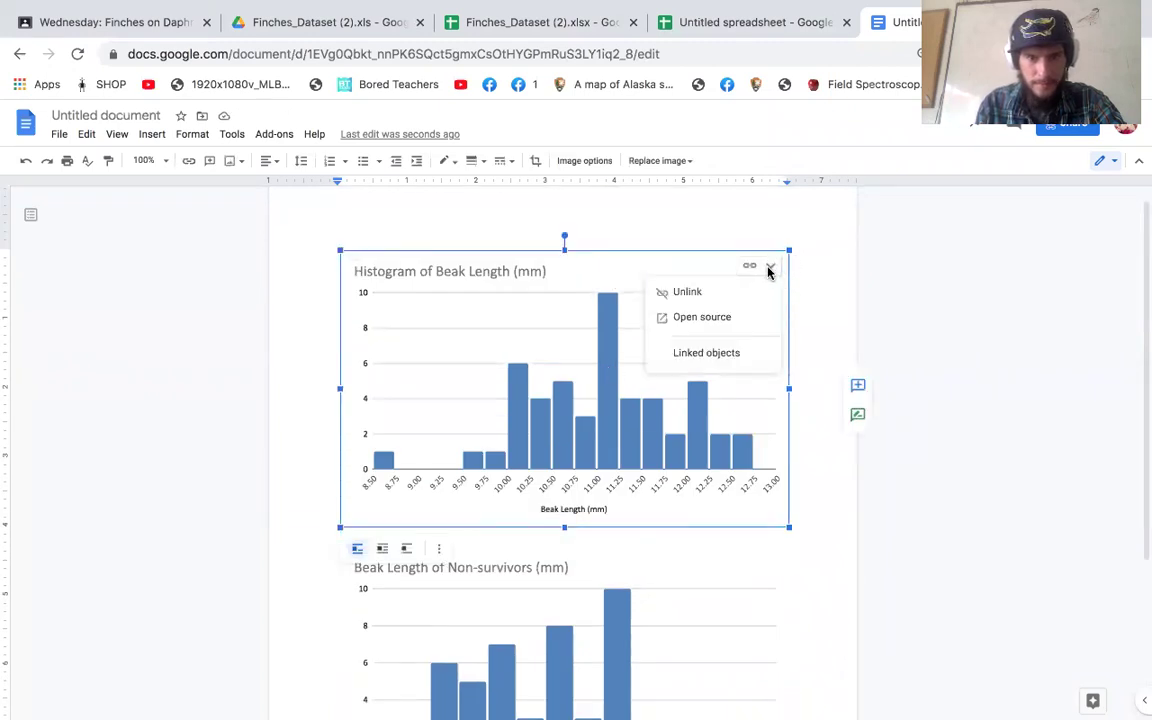
{"action": "left_click", "coordinate": [769, 270]}
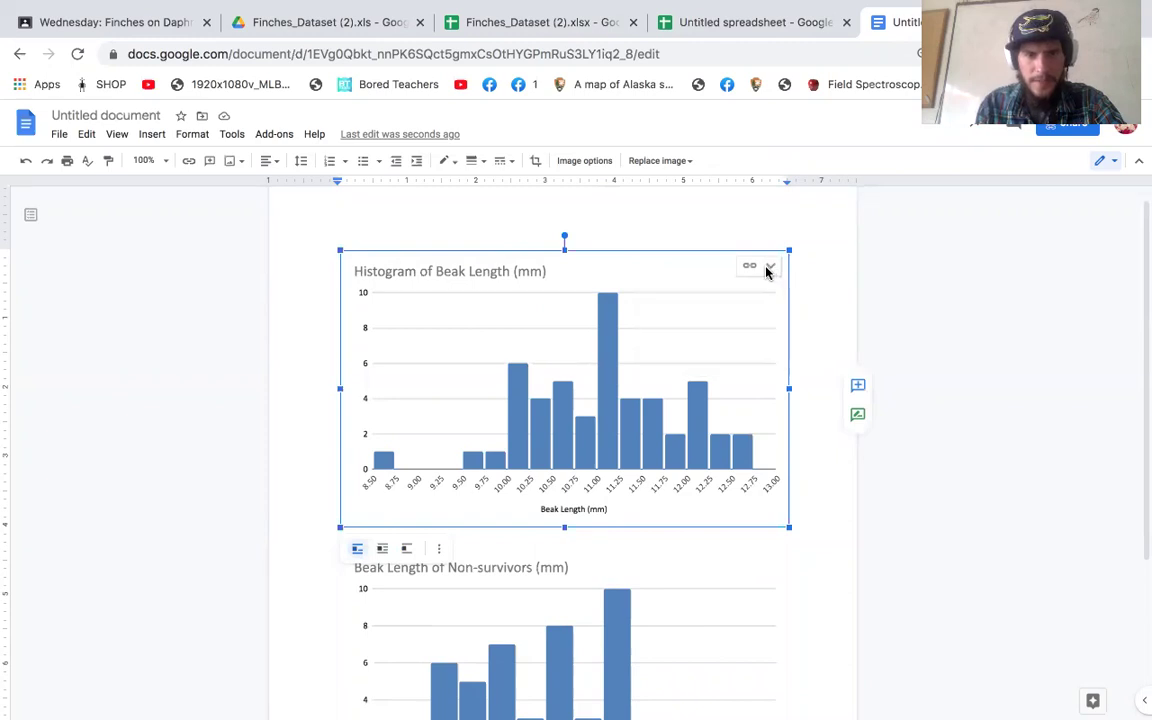
{"action": "left_click", "coordinate": [767, 268]}
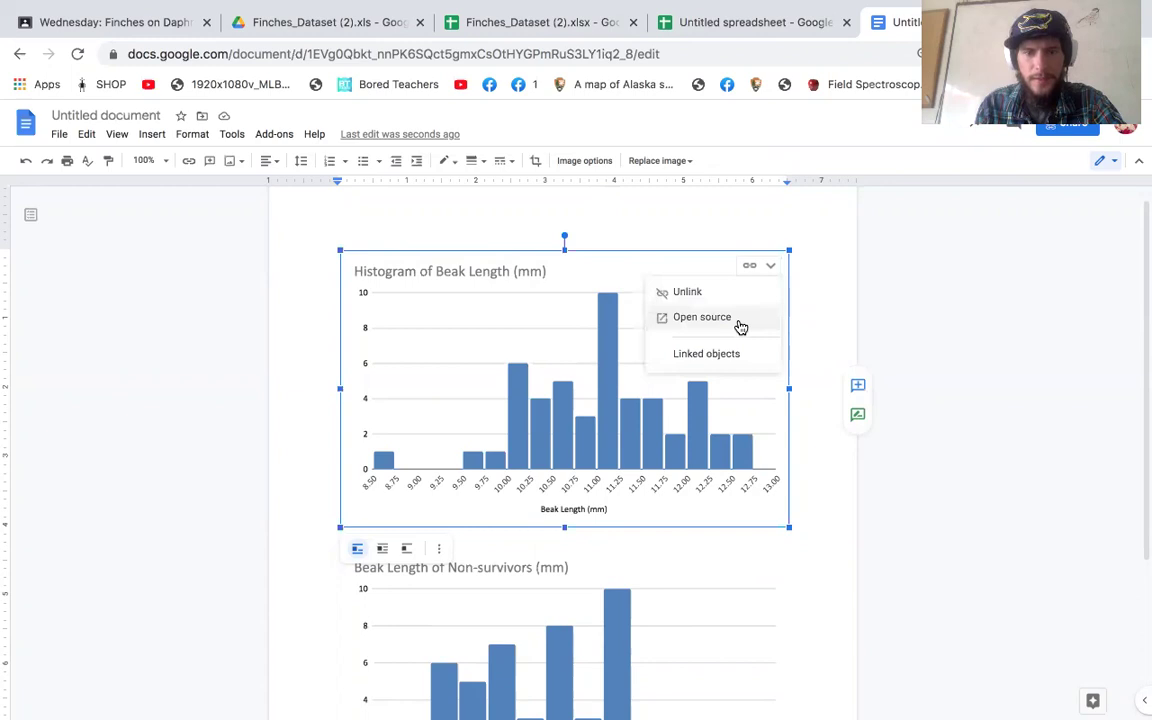
{"action": "left_click", "coordinate": [905, 342]}
{"action": "left_click", "coordinate": [521, 483]}
{"action": "scroll", "coordinate": [521, 483], "scroll_direction": "down", "scroll_amount": 2}
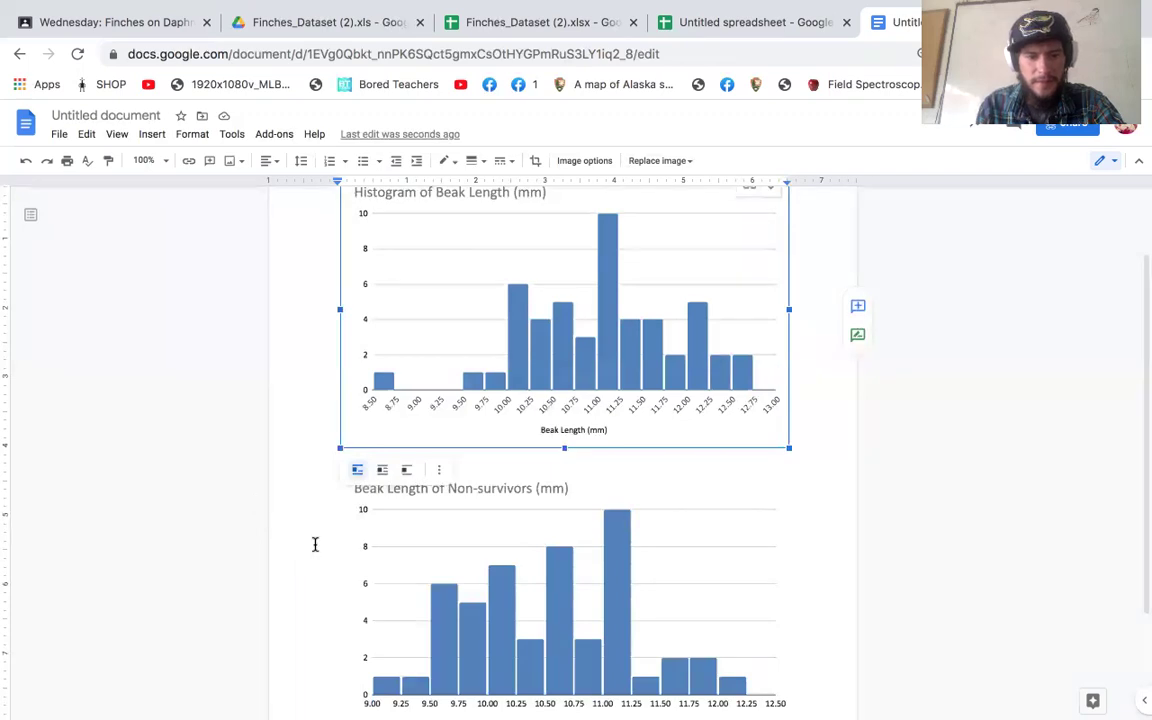
{"action": "left_click", "coordinate": [579, 642]}
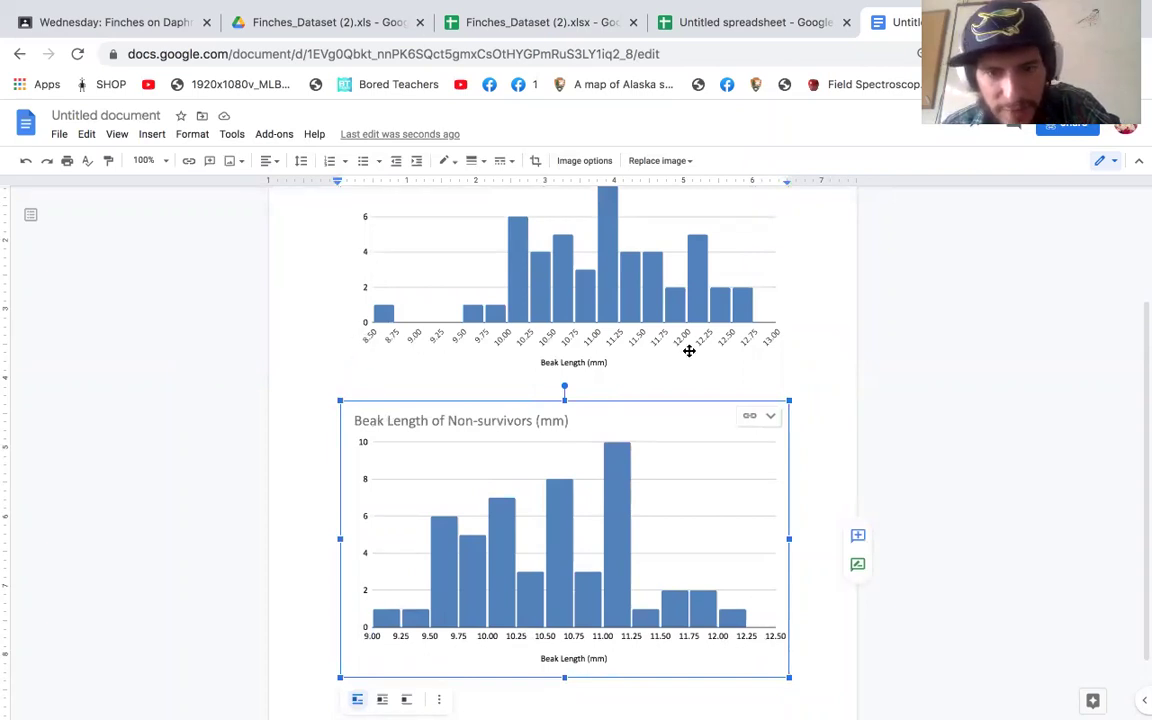
Step: Open the Non-survivors histogram's horizontal axis settings in the chart editor
{"action": "left_click", "coordinate": [691, 27]}
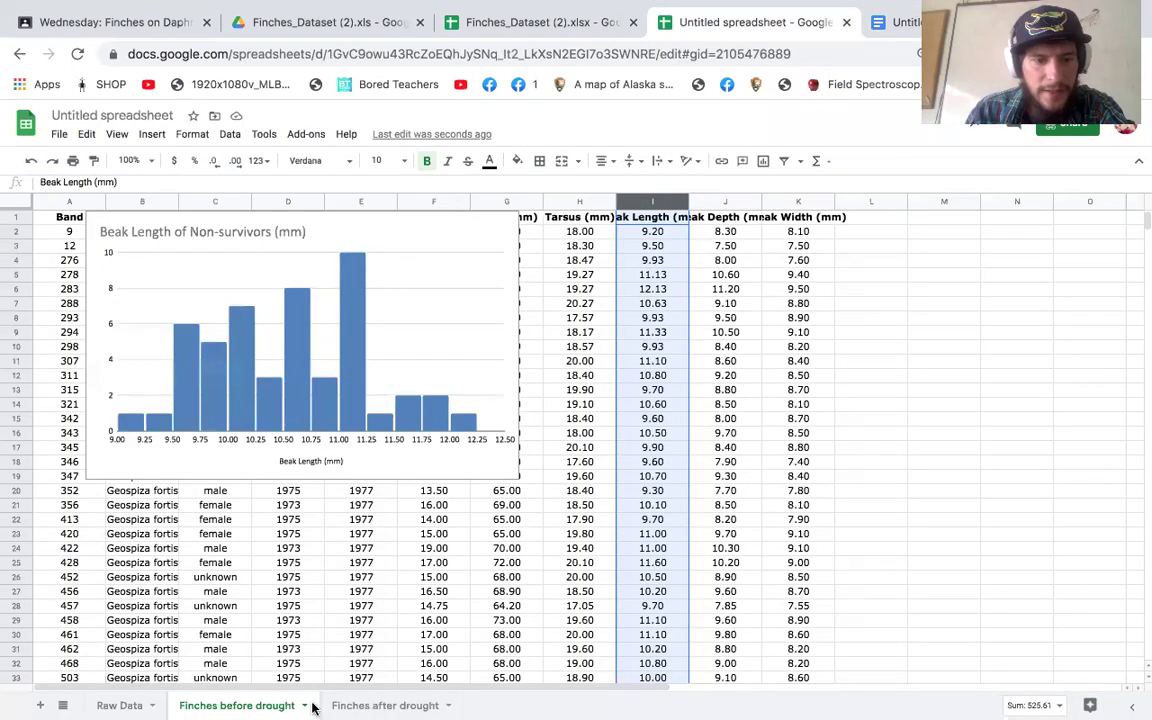
{"action": "left_click", "coordinate": [407, 233]}
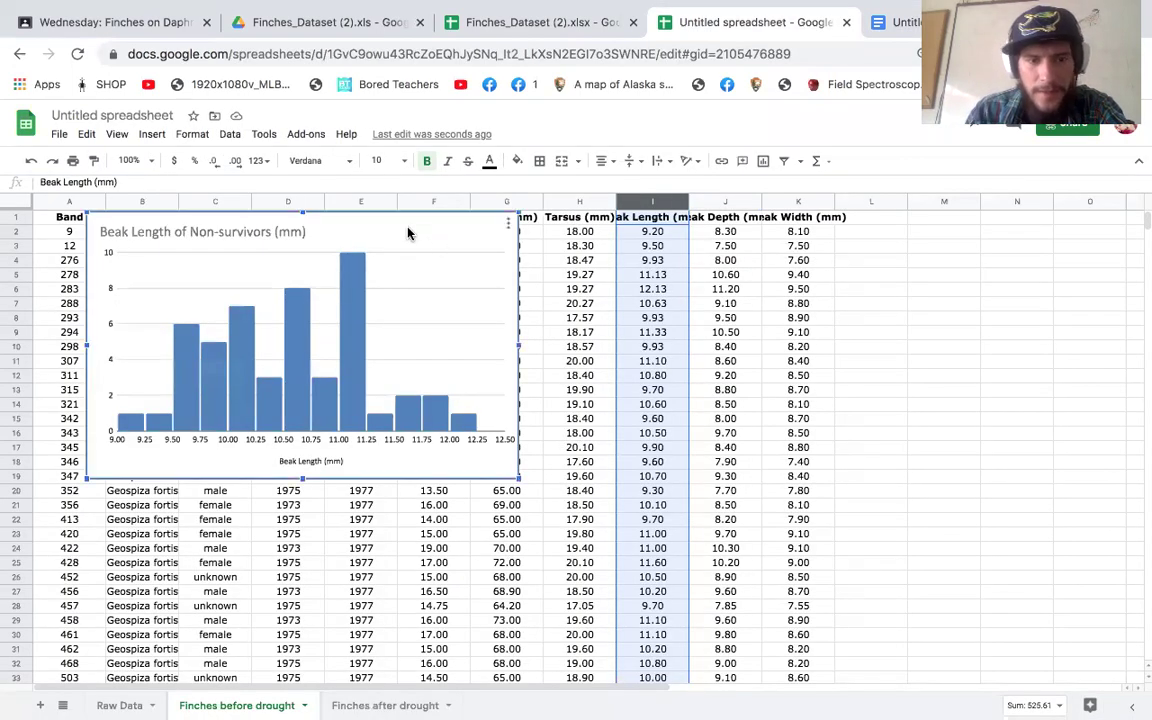
{"action": "double_click", "coordinate": [407, 233]}
{"action": "left_click", "coordinate": [1078, 205]}
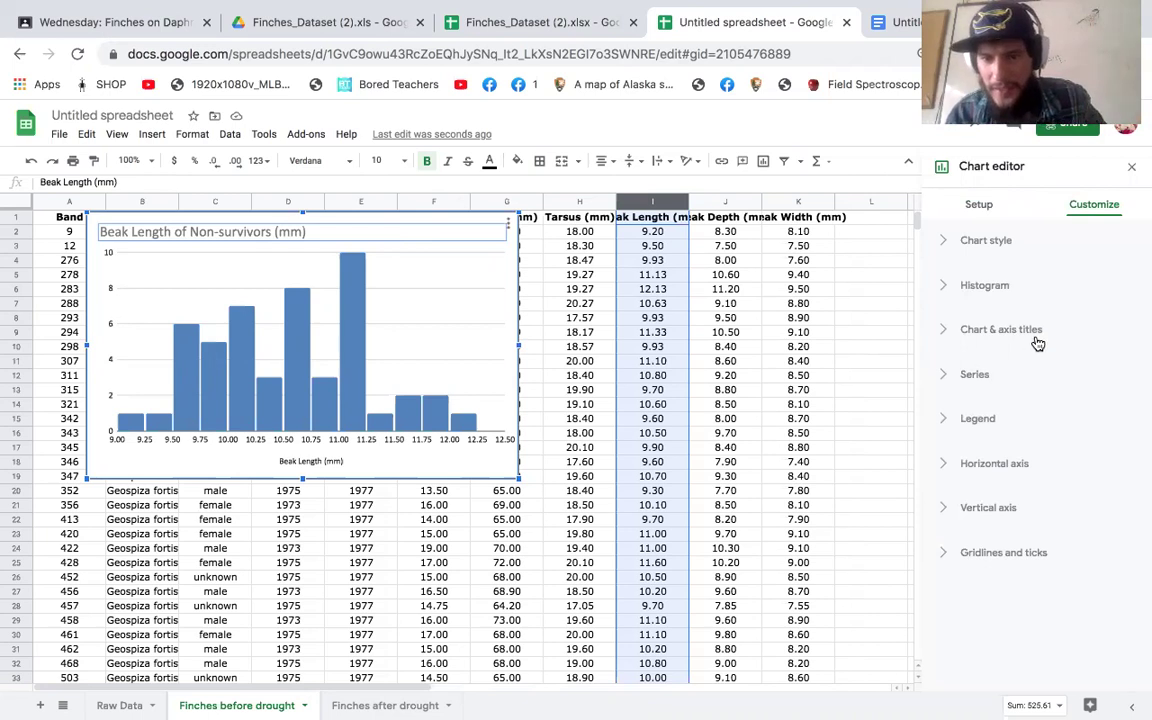
{"action": "left_click", "coordinate": [1015, 470]}
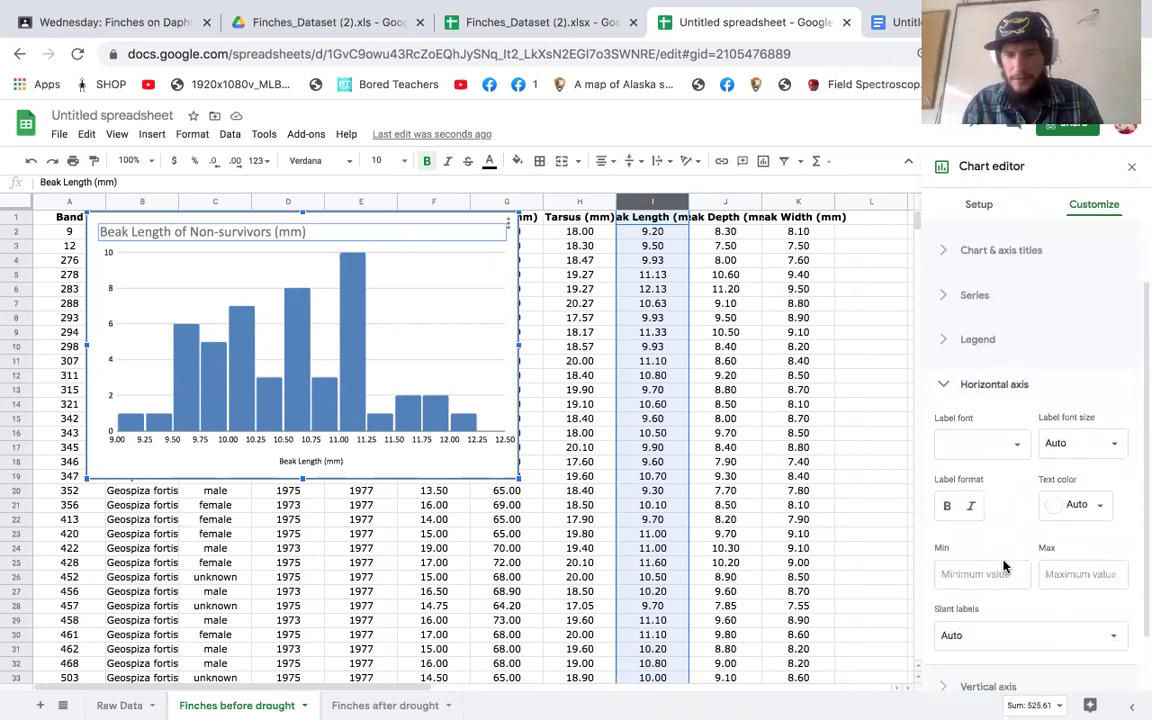
{"action": "left_click", "coordinate": [984, 572]}
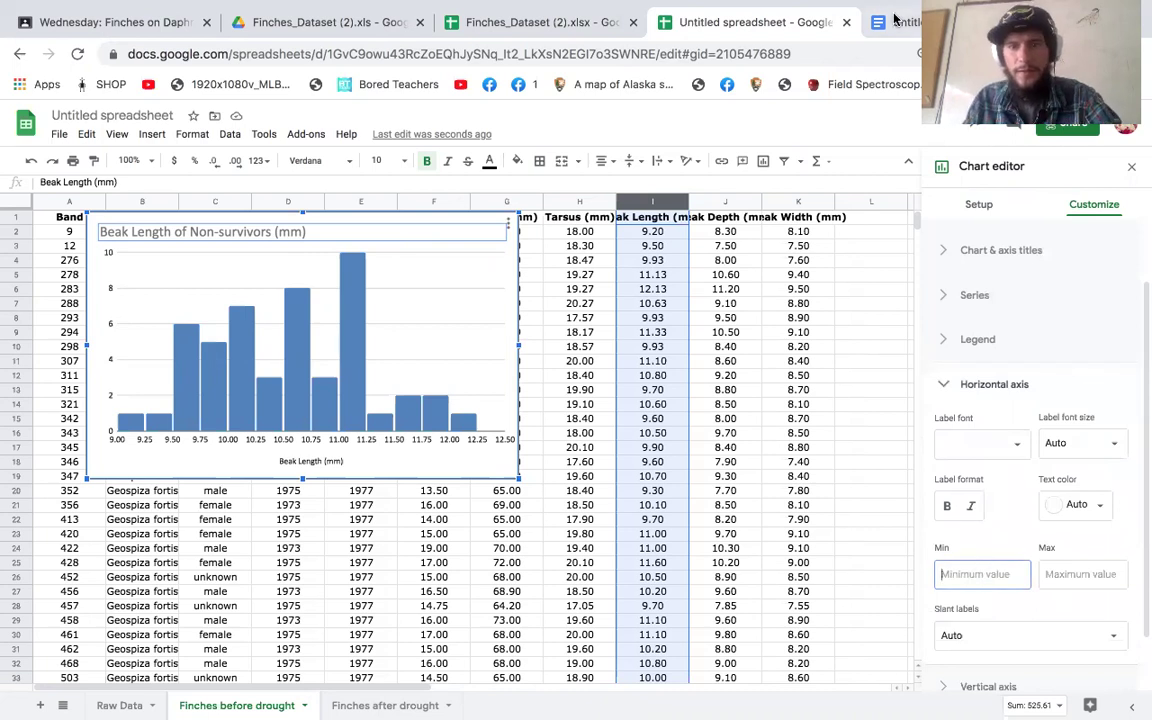
{"action": "left_click", "coordinate": [904, 26]}
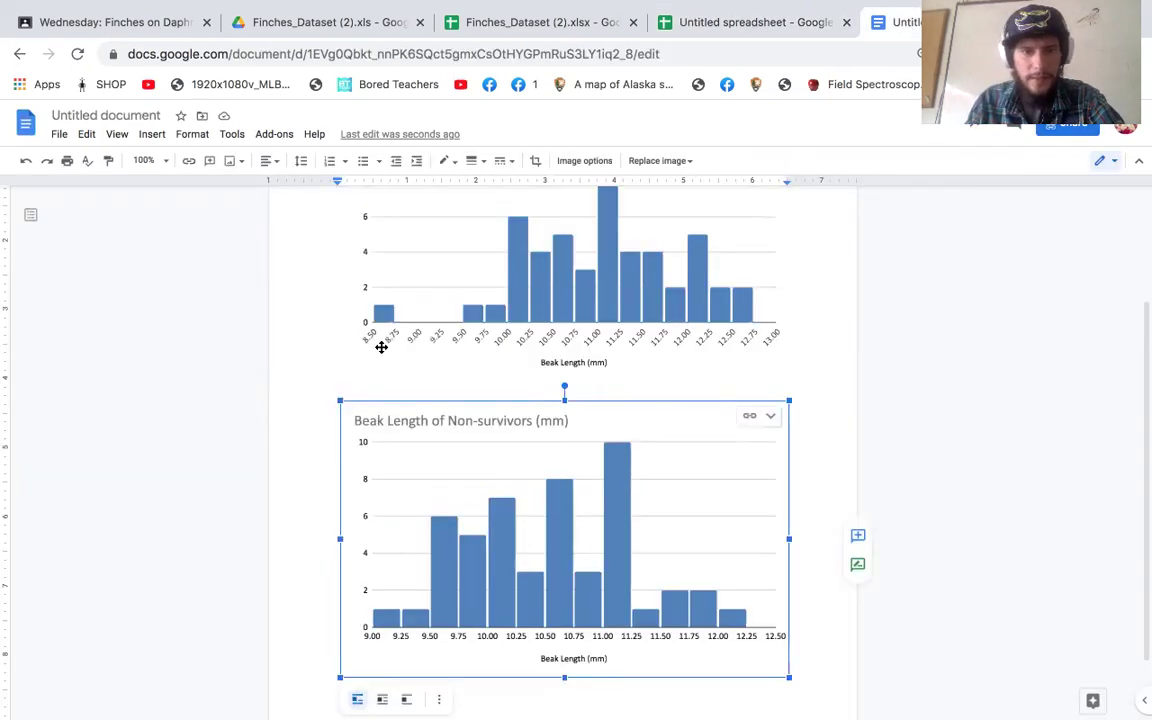
{"action": "left_click", "coordinate": [797, 26]}
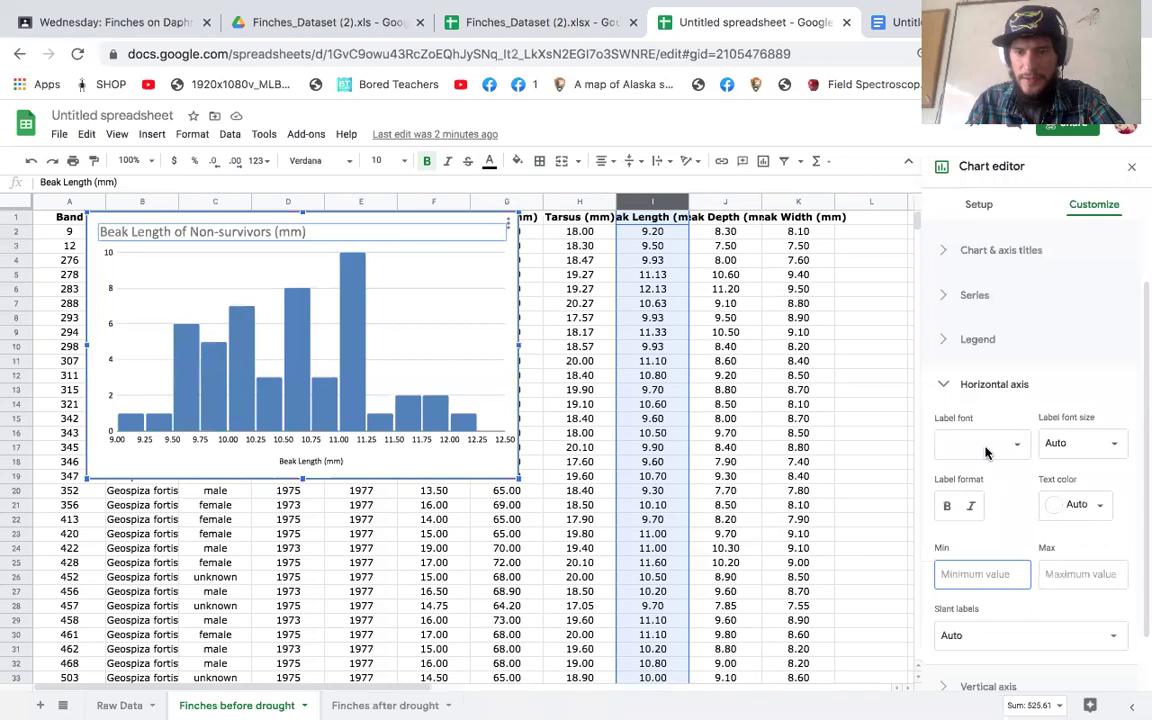
Step: Set the horizontal axis minimum to 8.5 and maximum to 13, then return to Docs
{"action": "left_click", "coordinate": [954, 572]}
{"action": "type", "text": "8"}
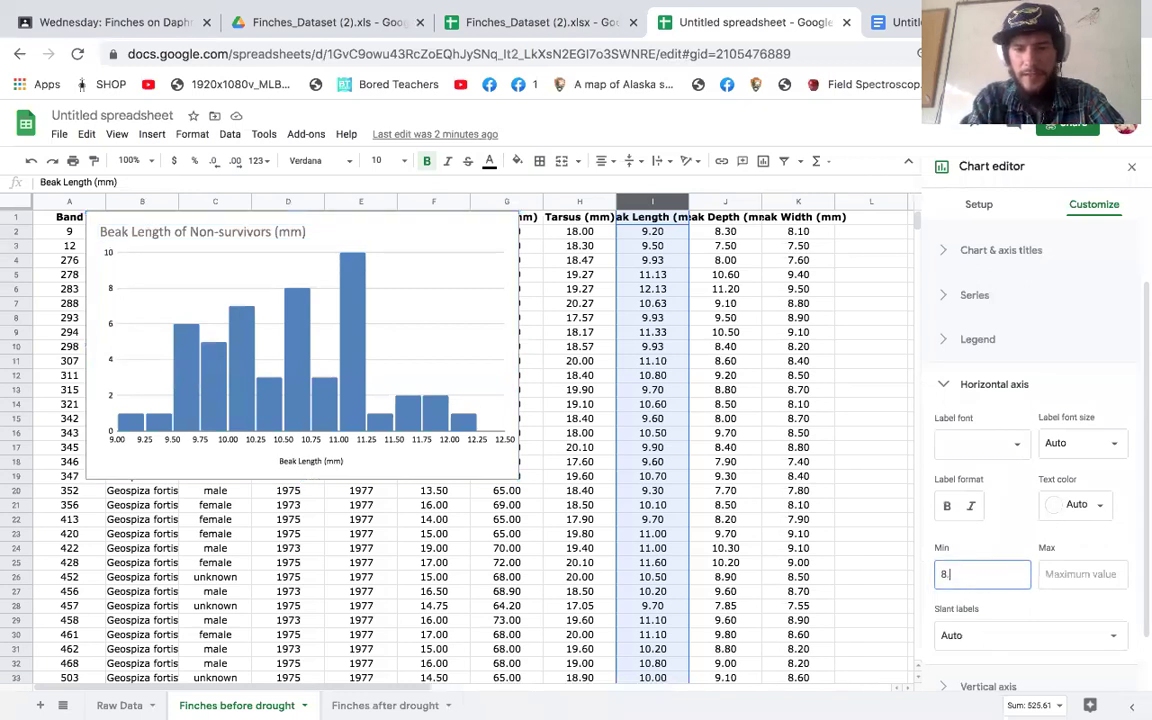
{"action": "type", "text": ".5"}
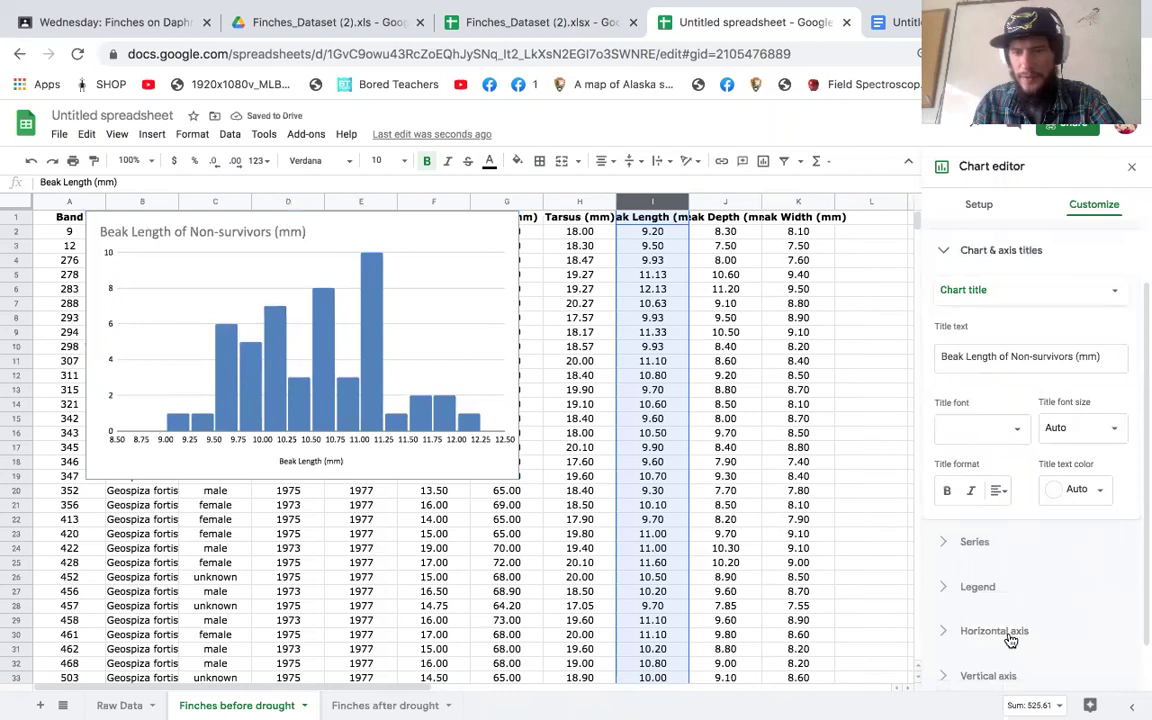
{"action": "left_click", "coordinate": [1005, 632]}
{"action": "left_click", "coordinate": [1063, 572]}
{"action": "type", "text": "13"}
{"action": "left_click", "coordinate": [373, 231]}
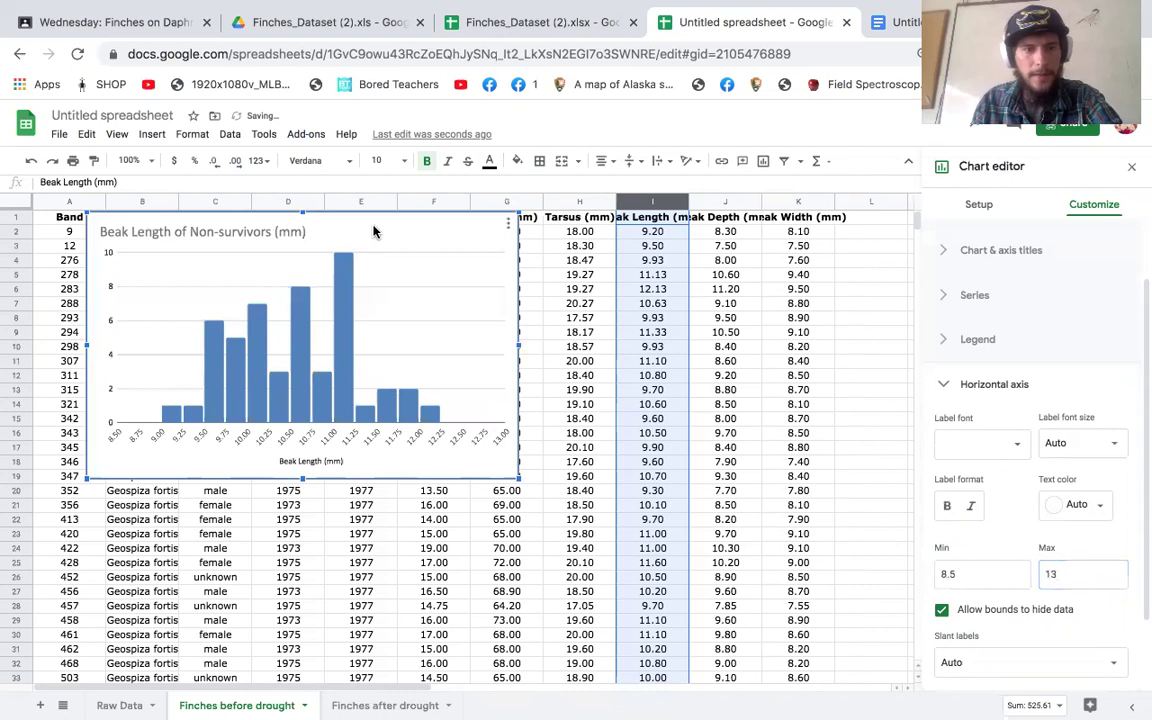
{"action": "left_click", "coordinate": [895, 22]}
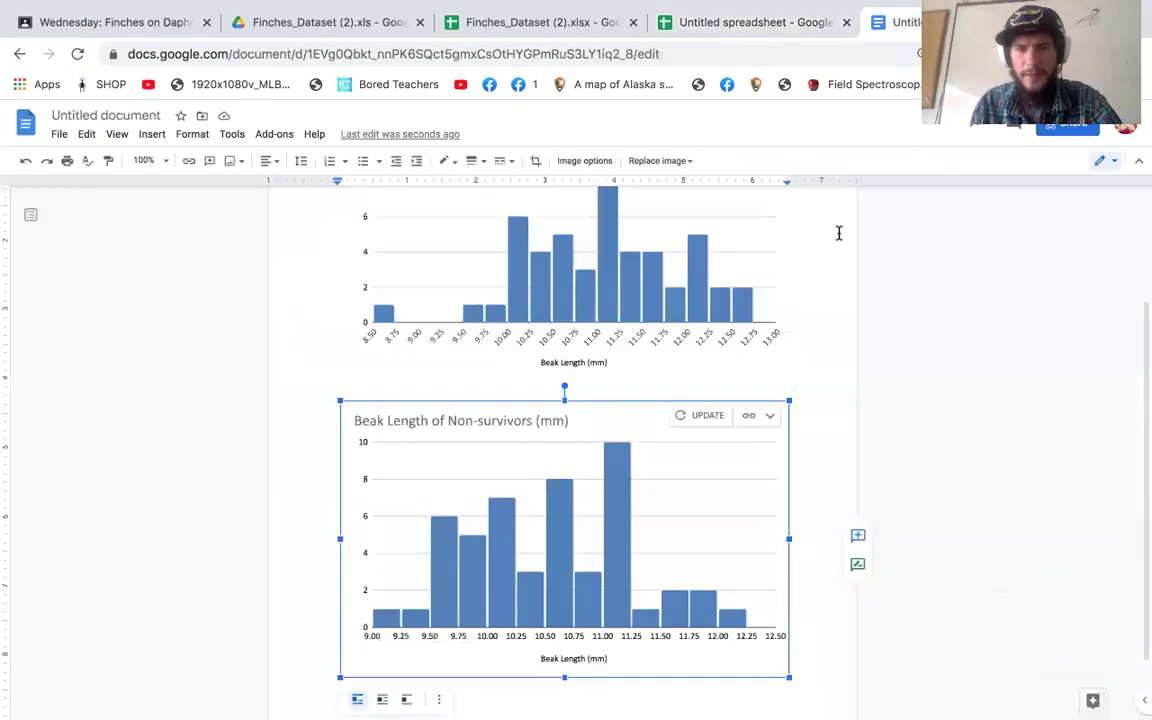
Step: Update the linked Non-survivors chart to its 8.50–13.00 axis, then hide the menus and bookmarks bar
{"action": "left_click", "coordinate": [703, 416]}
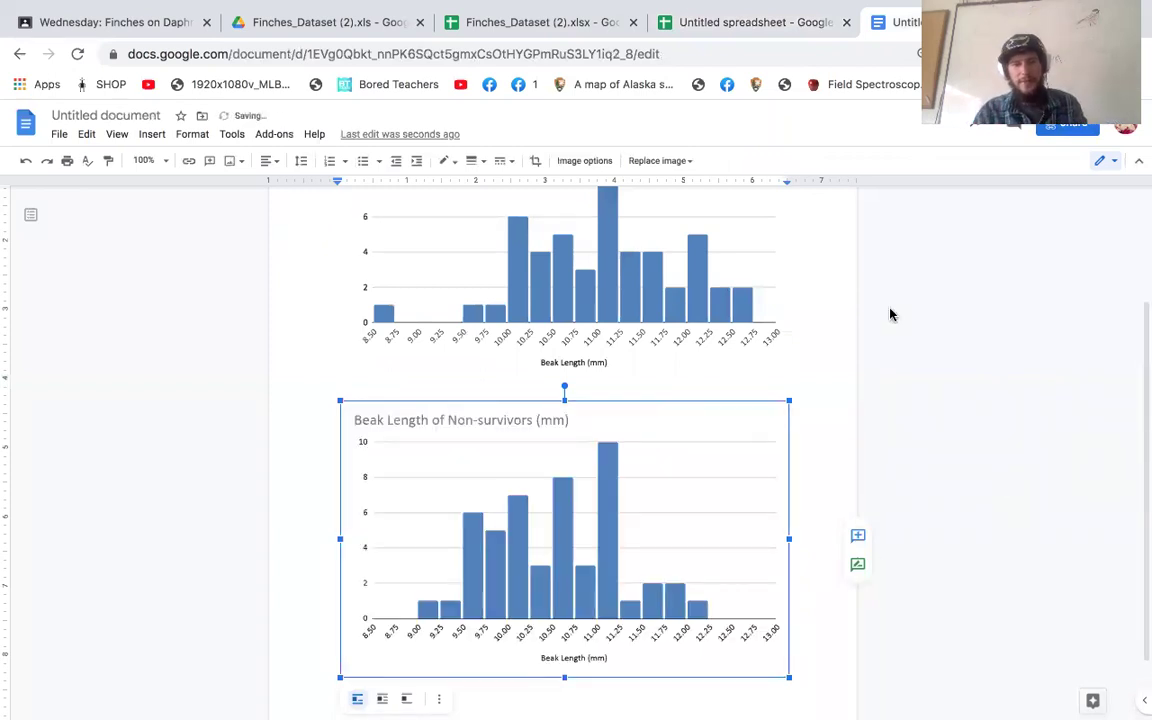
{"action": "left_click", "coordinate": [820, 362]}
{"action": "scroll", "coordinate": [820, 362], "scroll_direction": "up", "scroll_amount": 2}
{"action": "scroll", "coordinate": [944, 499], "scroll_direction": "down", "scroll_amount": 1}
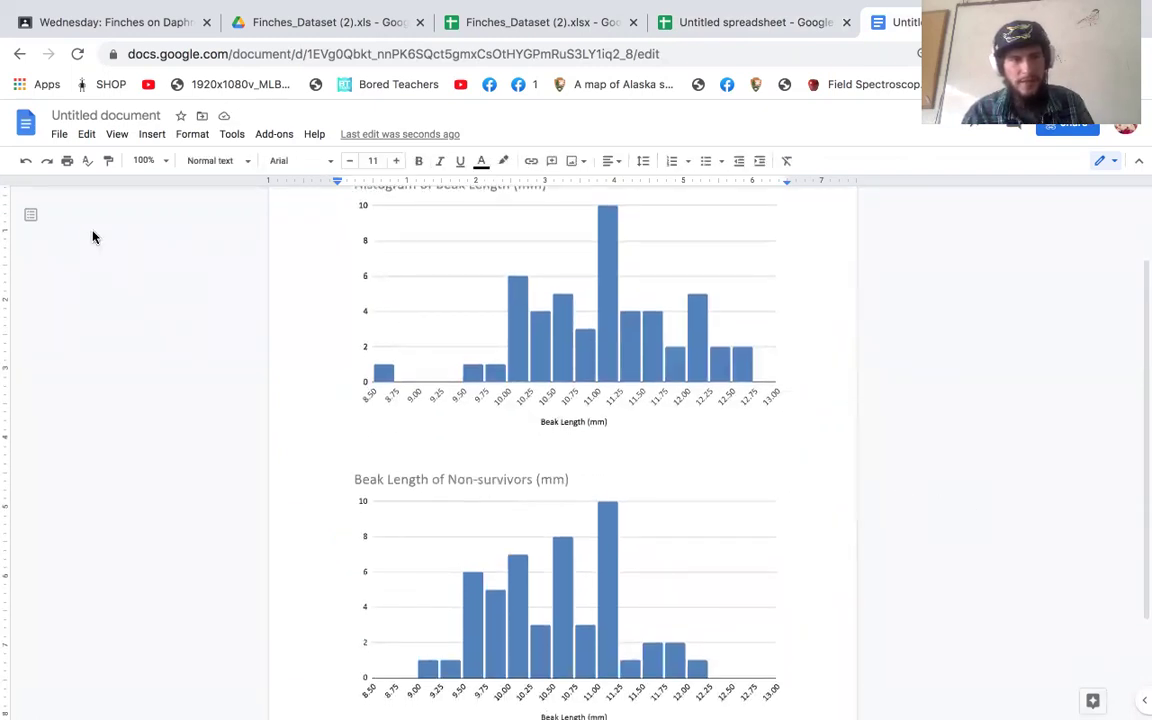
{"action": "left_click", "coordinate": [1138, 161]}
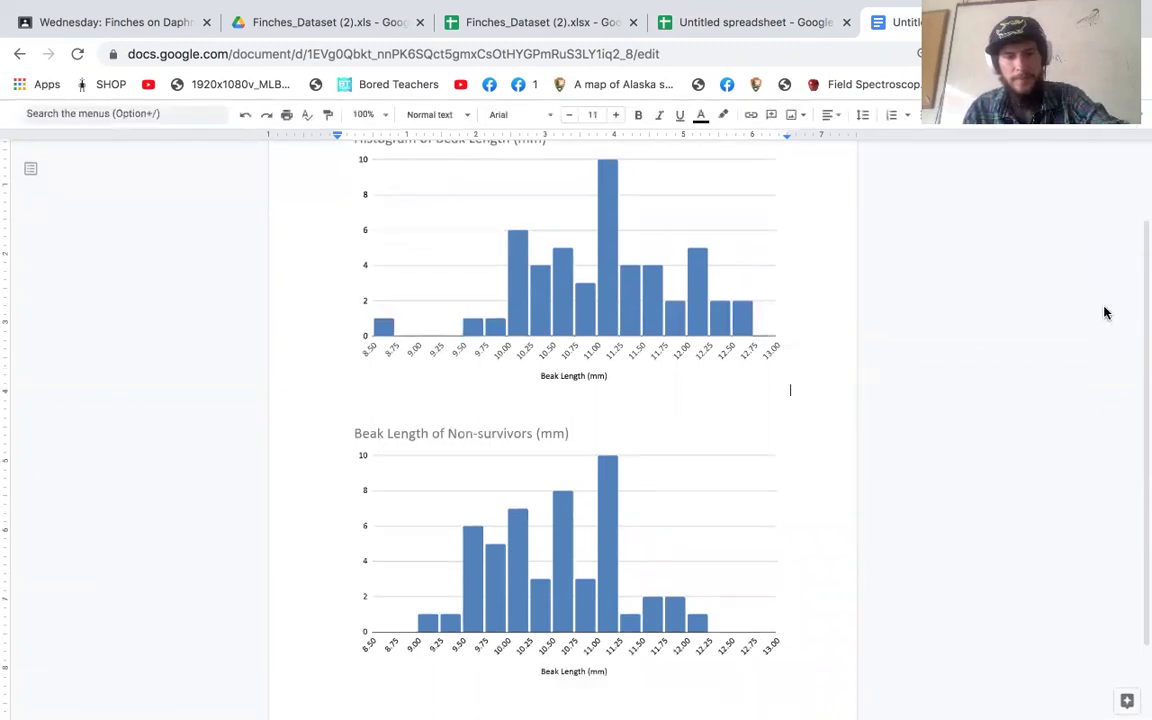
{"action": "key", "text": "super+shift+b"}
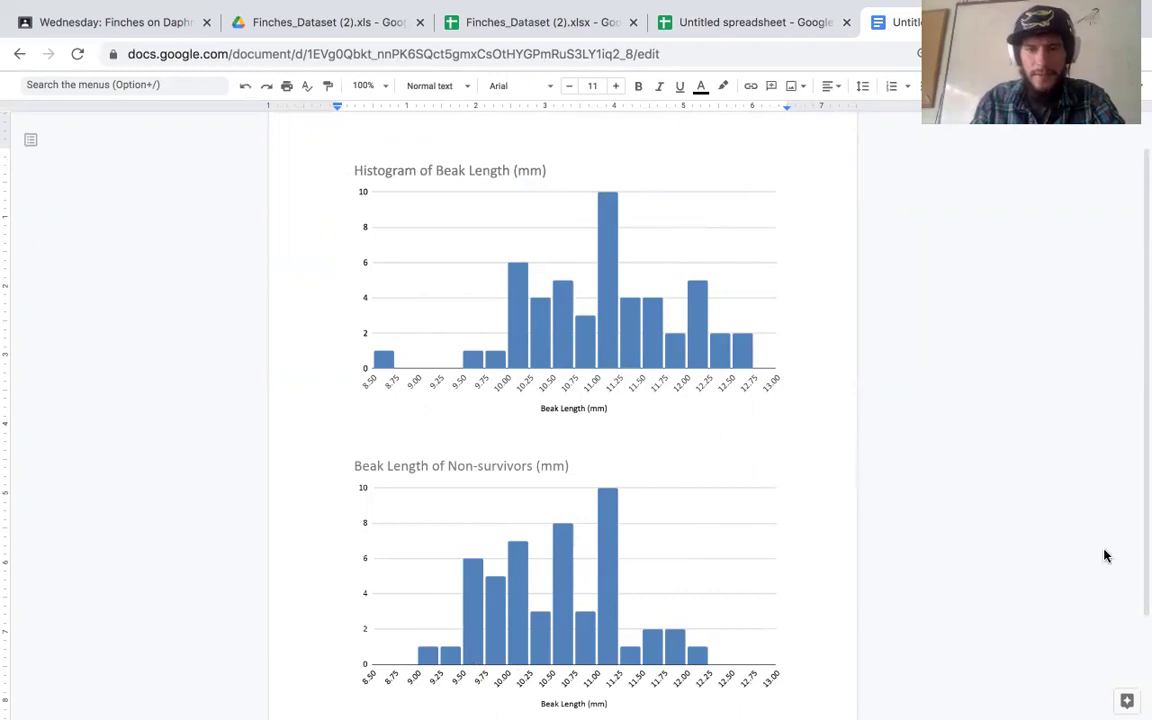
Step: Enter =AVERAGE(I2:I51) in cell I52, giving a mean beak length of 10.51
{"action": "left_click", "coordinate": [707, 27]}
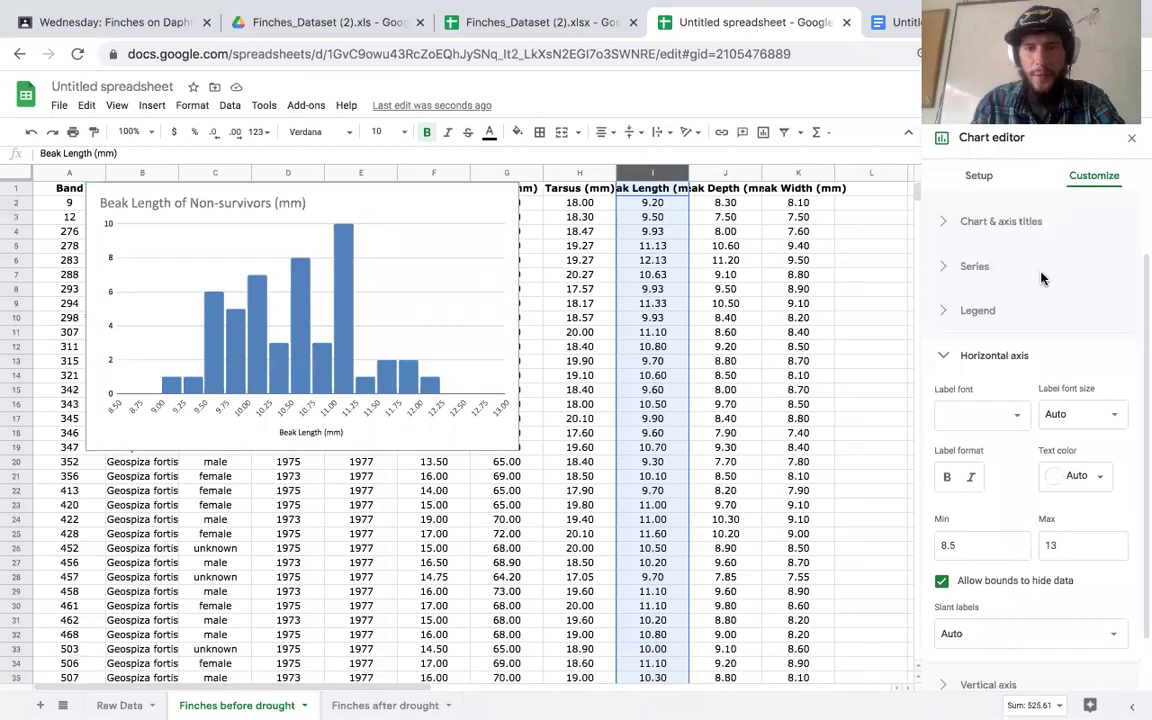
{"action": "scroll", "coordinate": [679, 556], "scroll_direction": "down", "scroll_amount": 10}
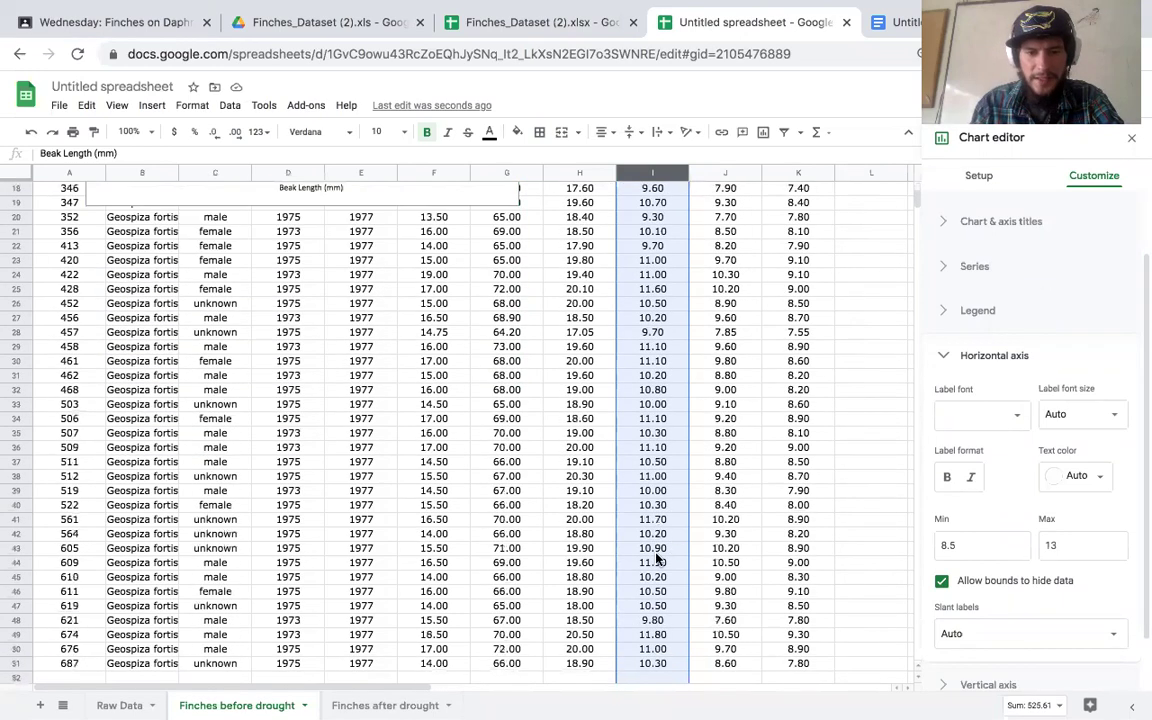
{"action": "left_click", "coordinate": [651, 419]}
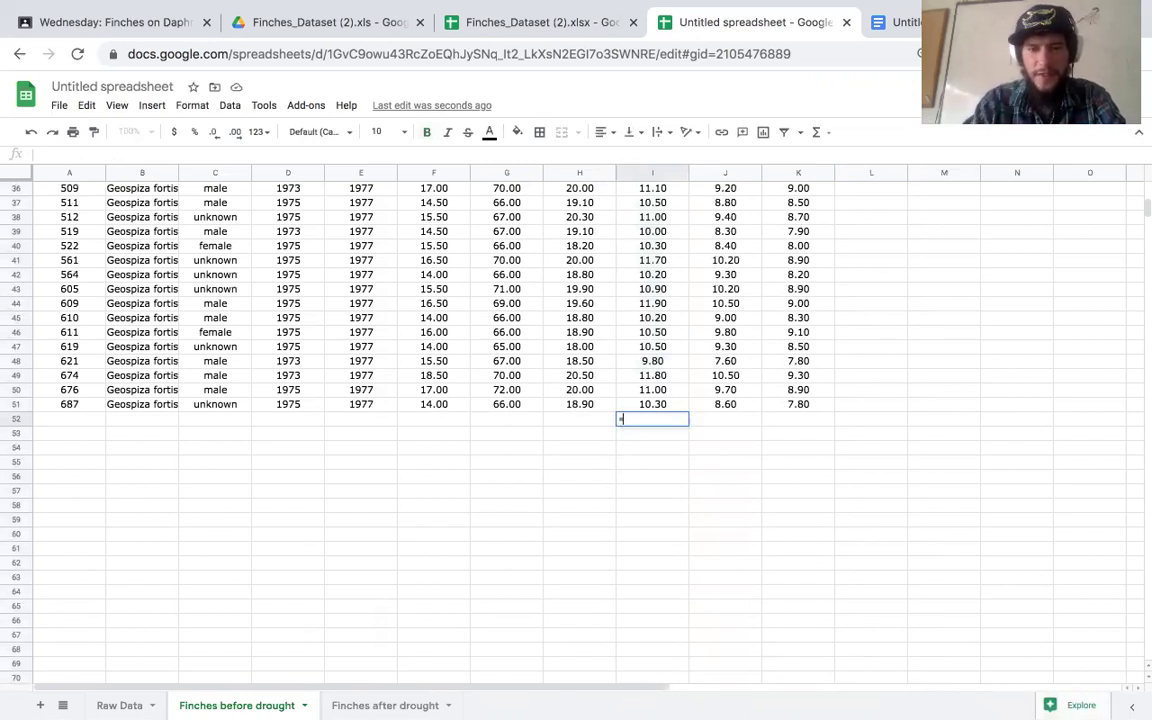
{"action": "type", "text": "="}
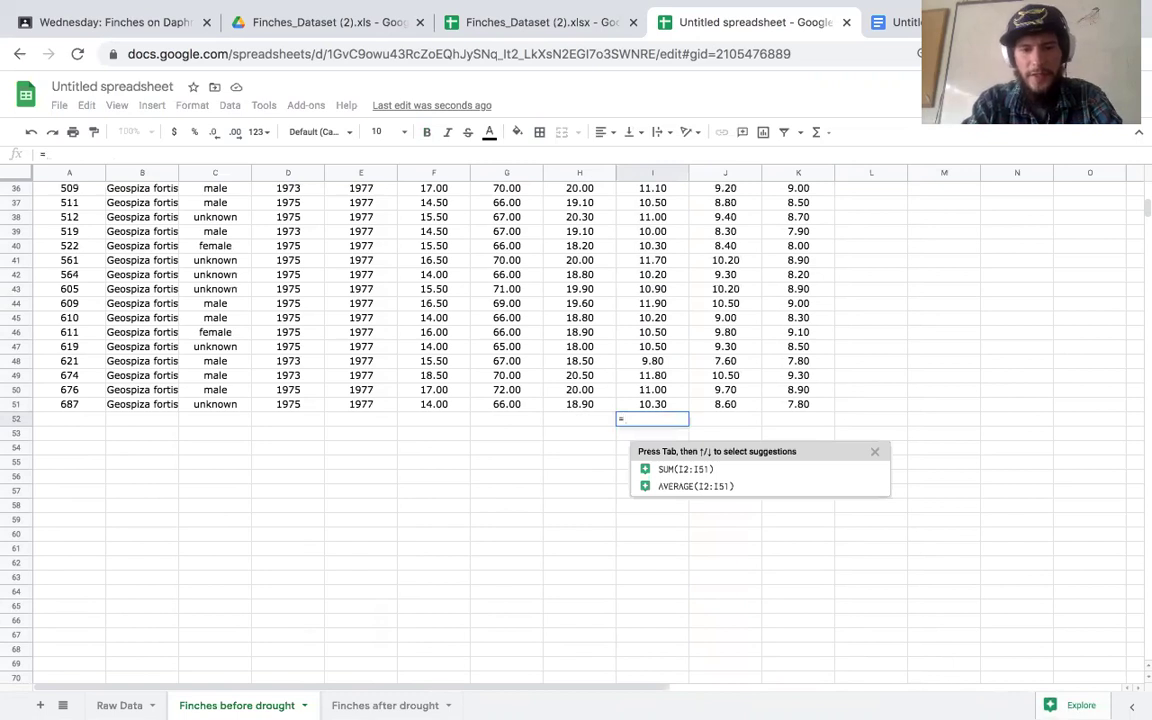
{"action": "type", "text": "averag"}
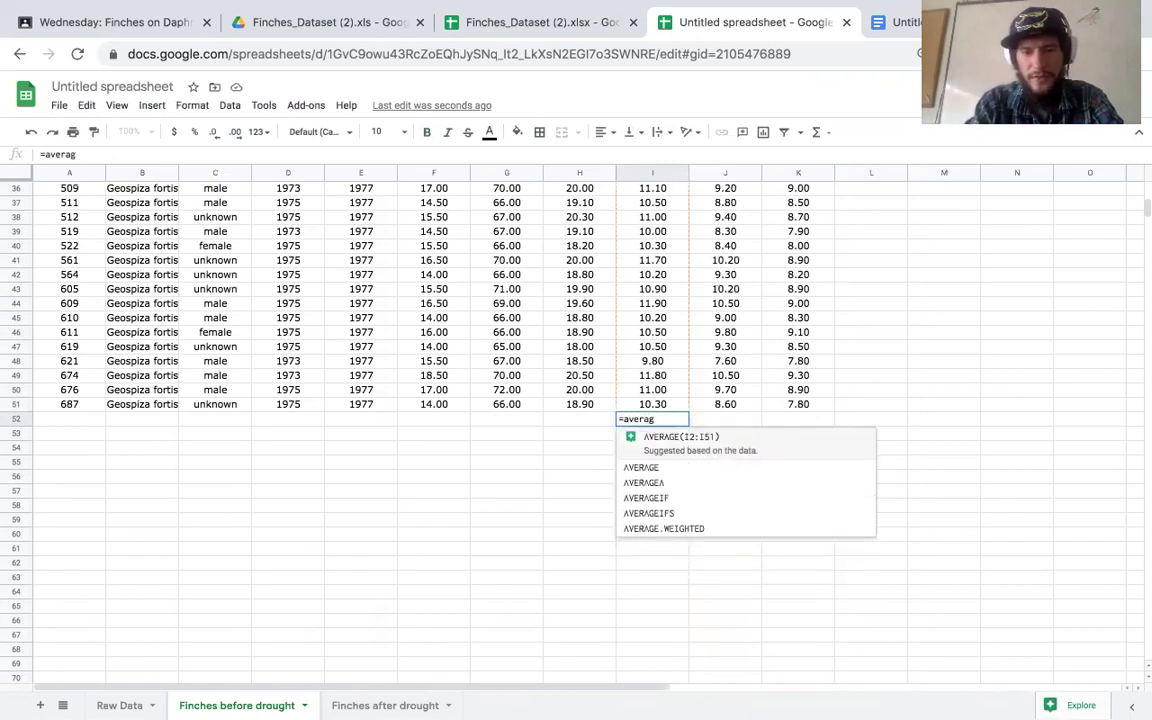
{"action": "key", "text": "Tab"}
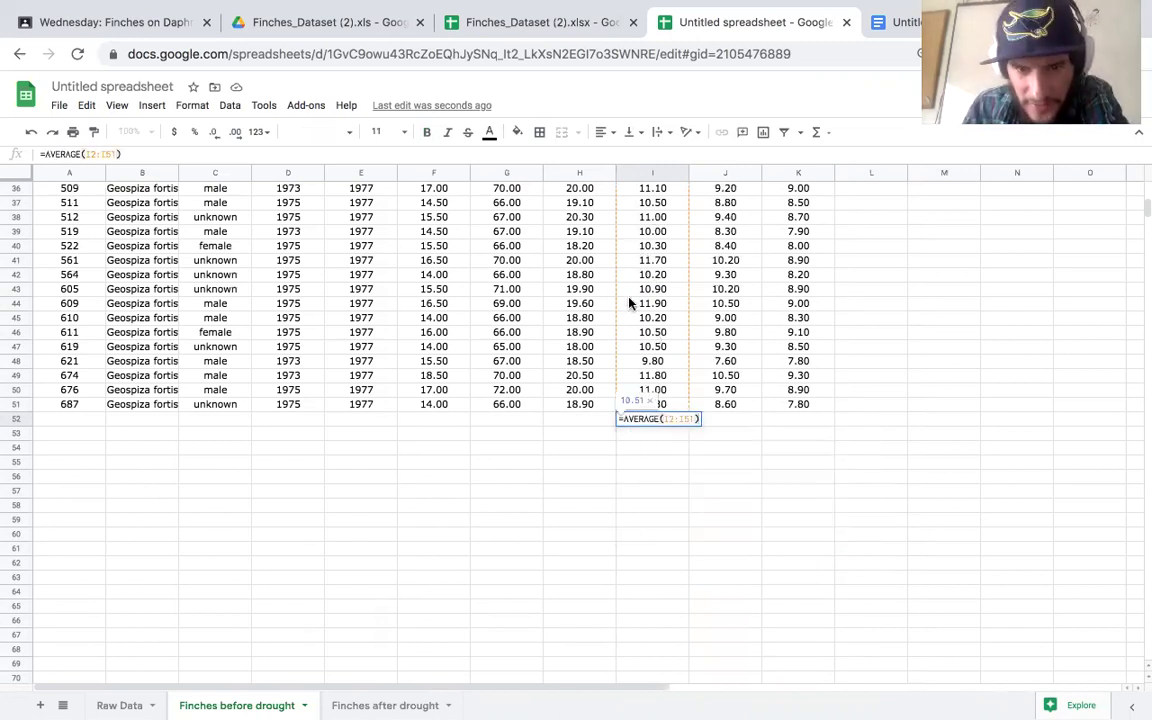
{"action": "scroll", "coordinate": [650, 330], "scroll_direction": "up", "scroll_amount": 10}
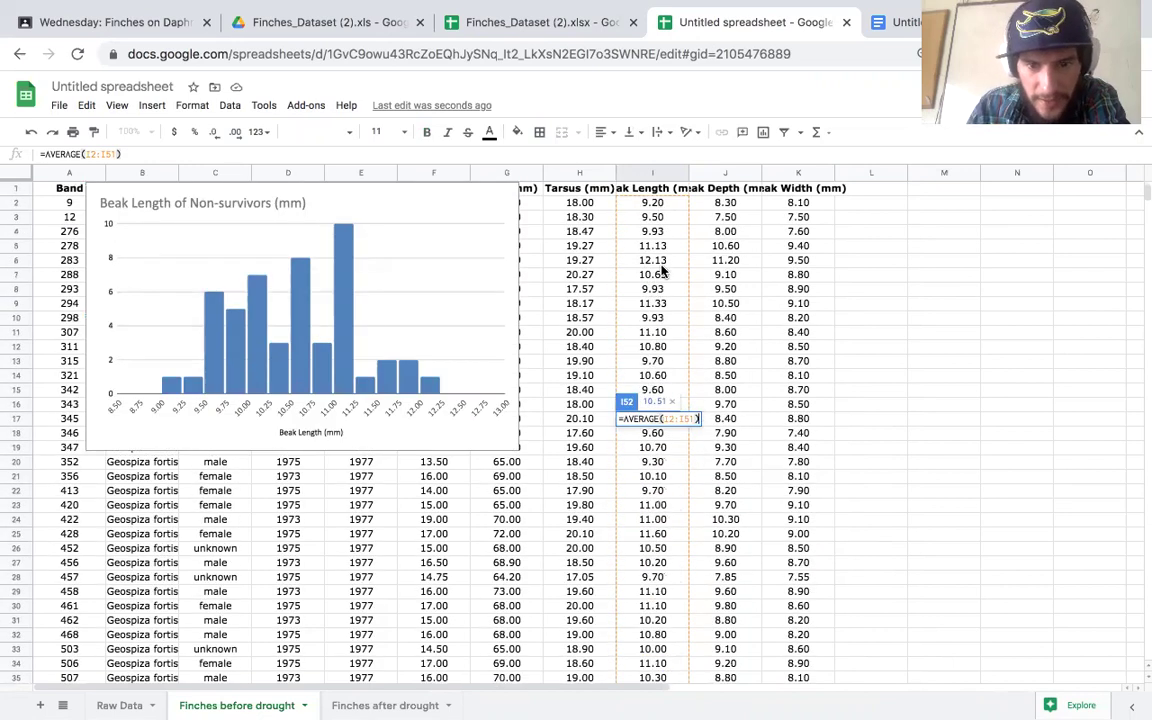
{"action": "scroll", "coordinate": [681, 488], "scroll_direction": "down", "scroll_amount": 10}
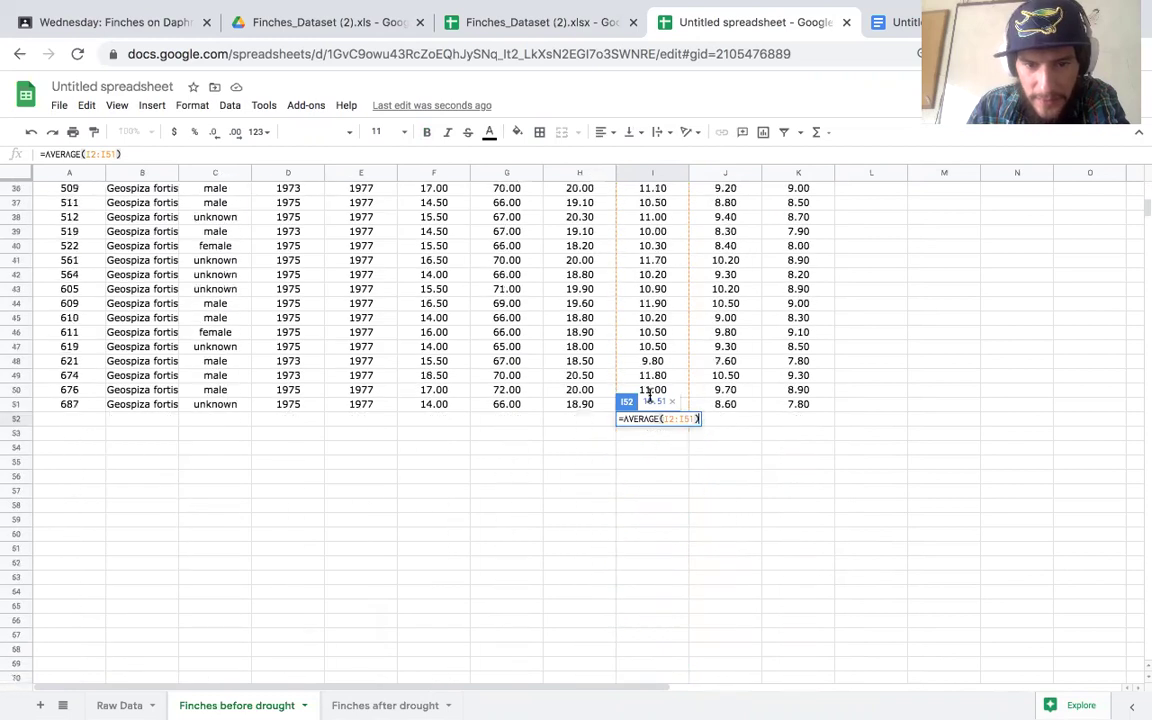
{"action": "key", "text": "Return"}
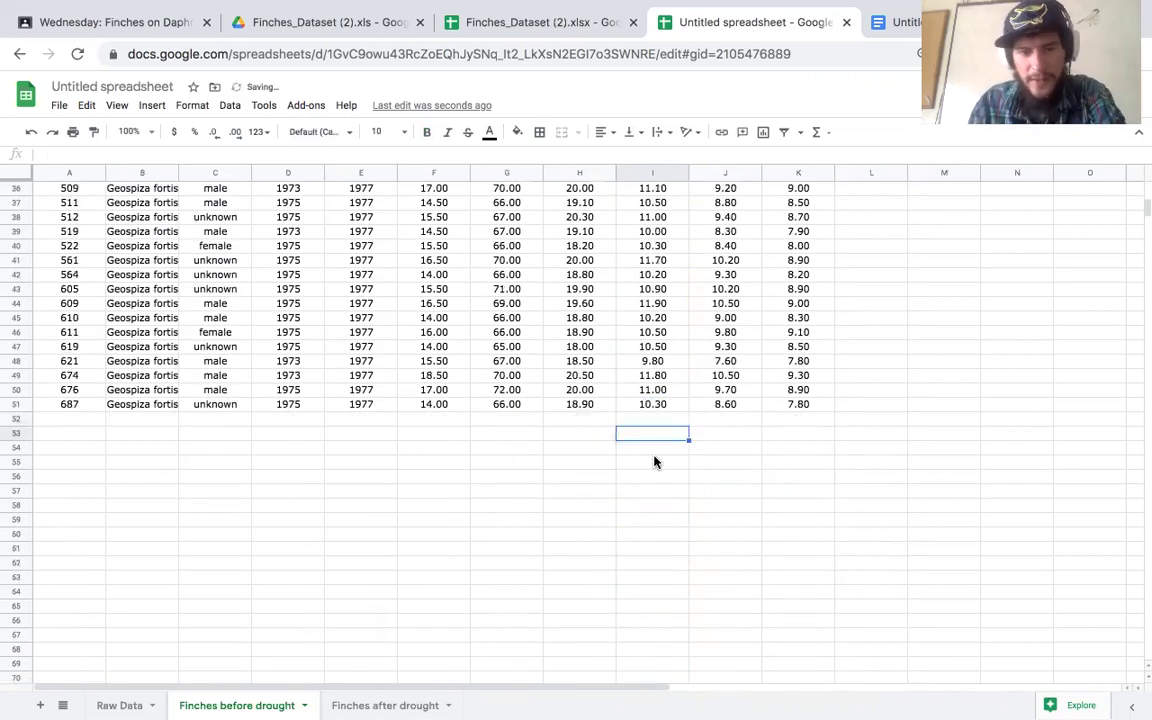
{"action": "left_click", "coordinate": [654, 420]}
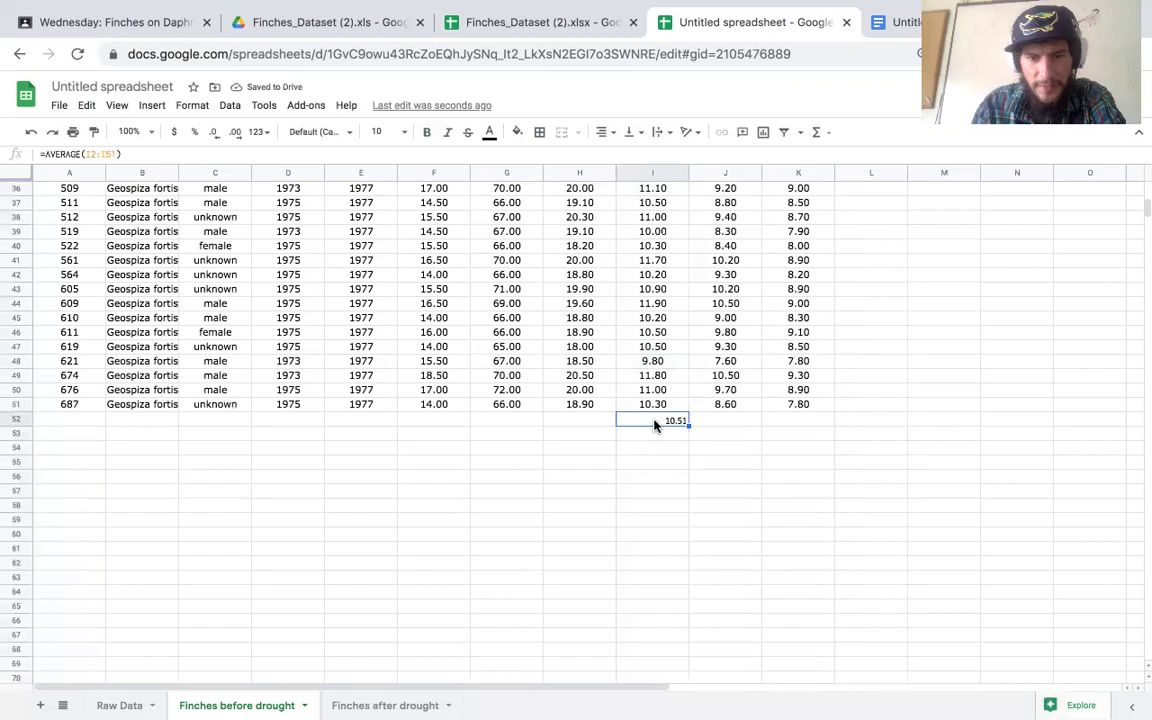
{"action": "left_click", "coordinate": [52, 420]}
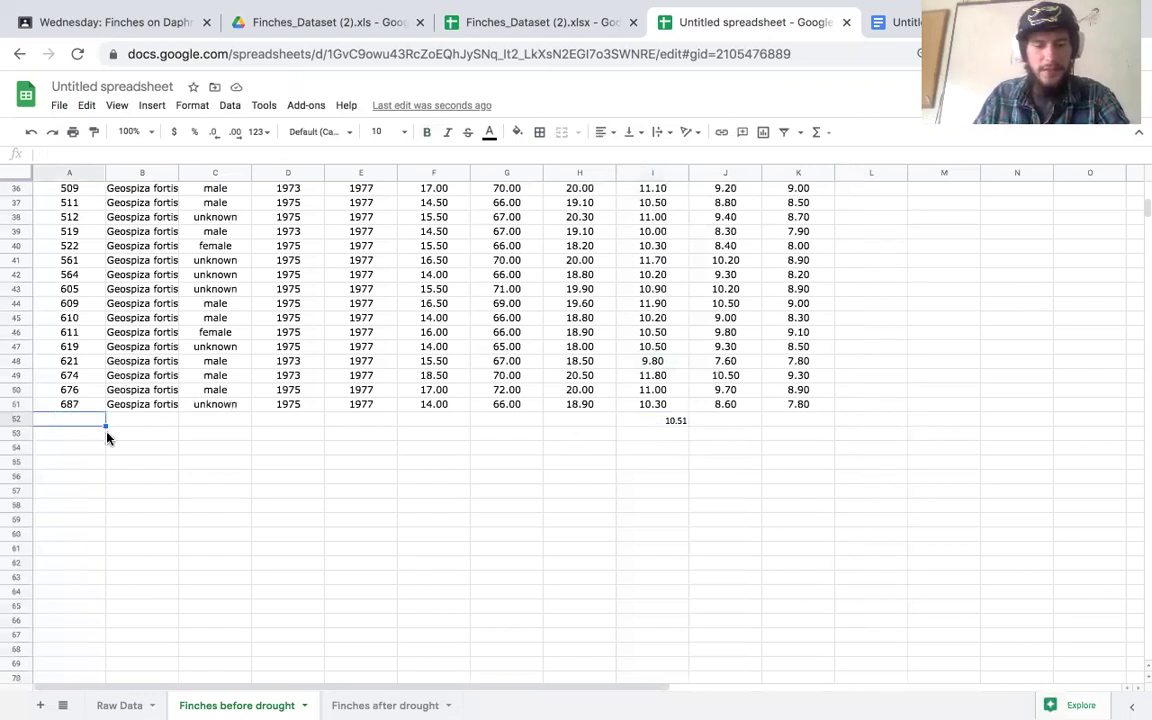
Step: Label A52 'AVERAGE' and enter =AVERAGE(H2:H51) in H52
{"action": "type", "text": "AVERAGE"}
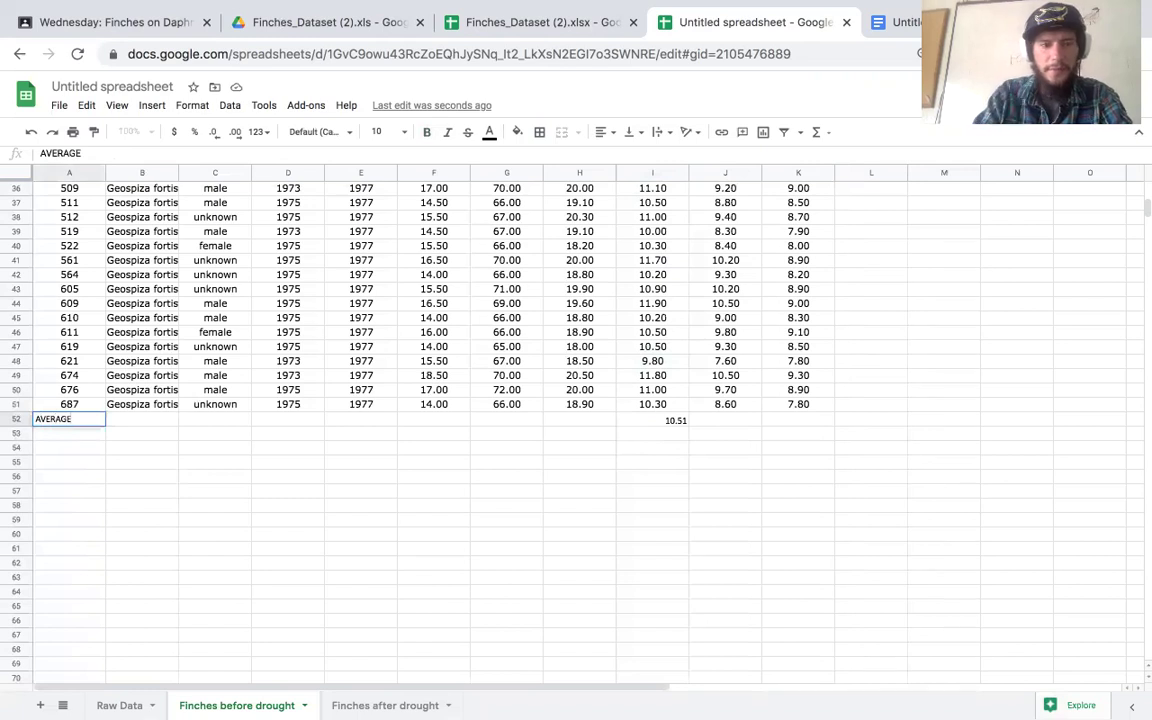
{"action": "key", "text": "Return"}
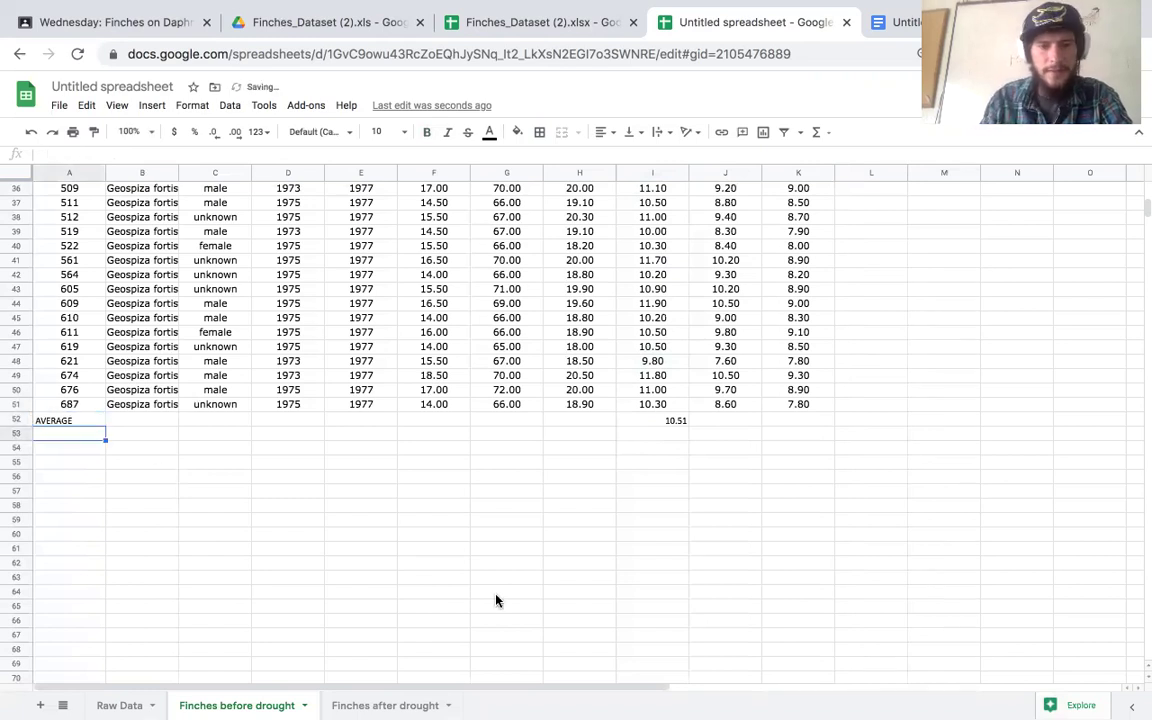
{"action": "left_click", "coordinate": [568, 421]}
{"action": "type", "text": "=aver"}
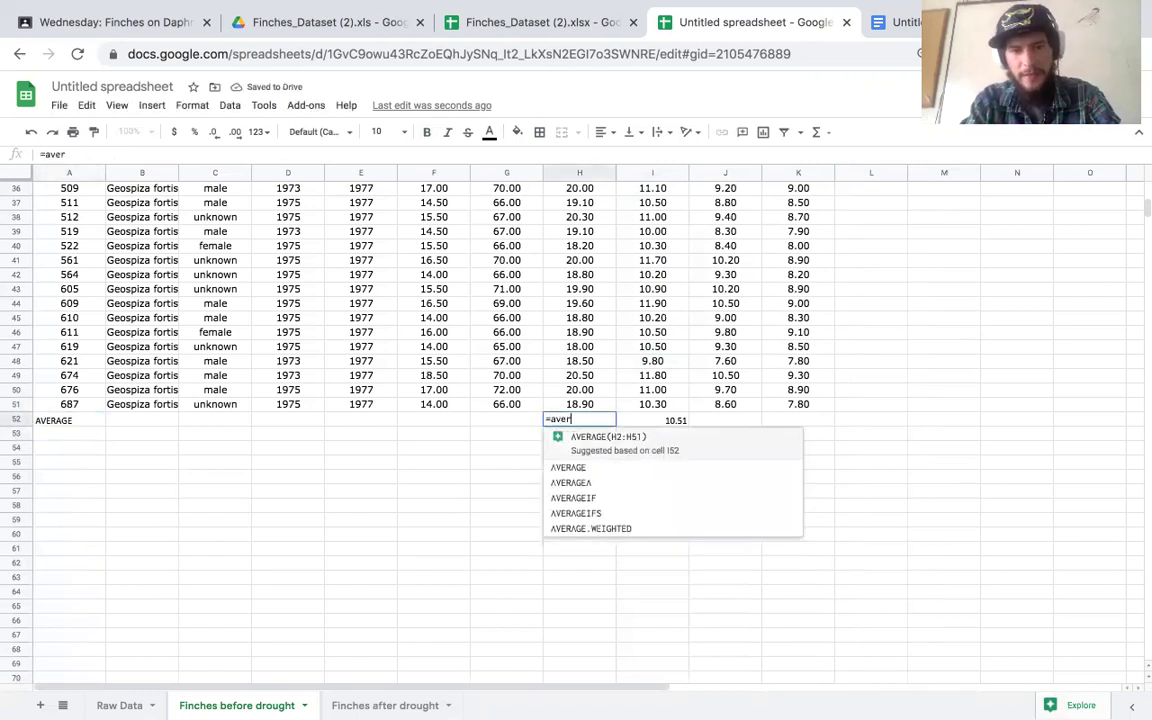
{"action": "type", "text": "age("}
{"action": "key", "text": "Tab"}
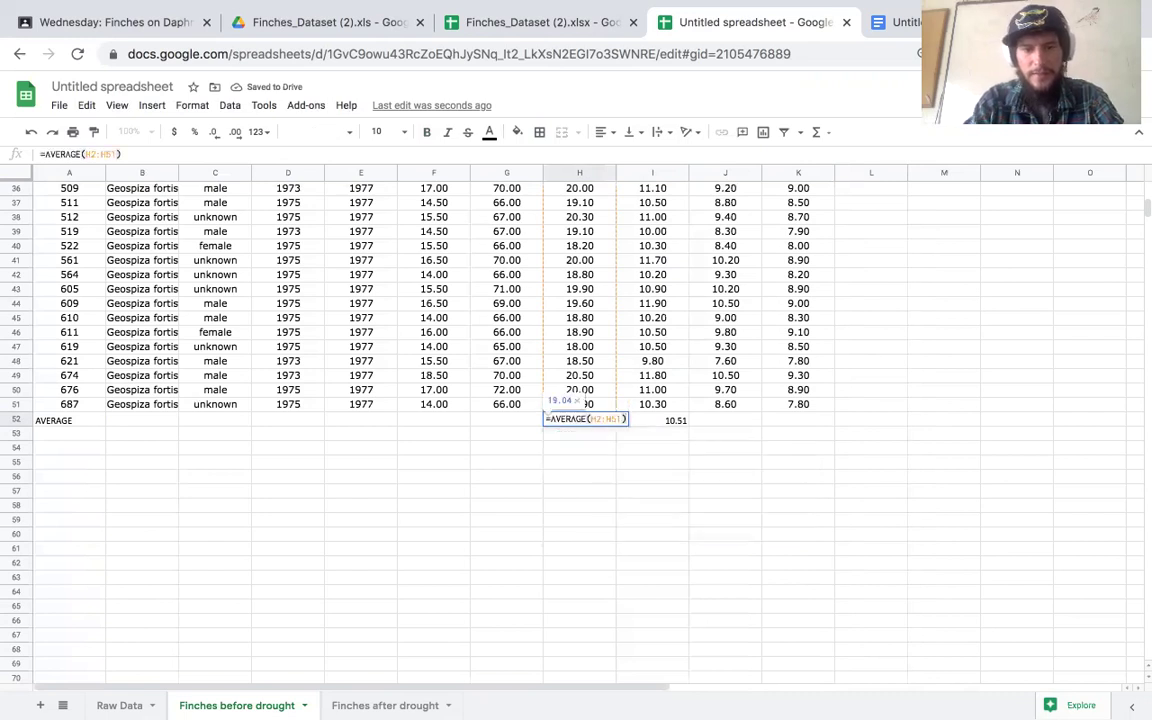
{"action": "key", "text": "Return"}
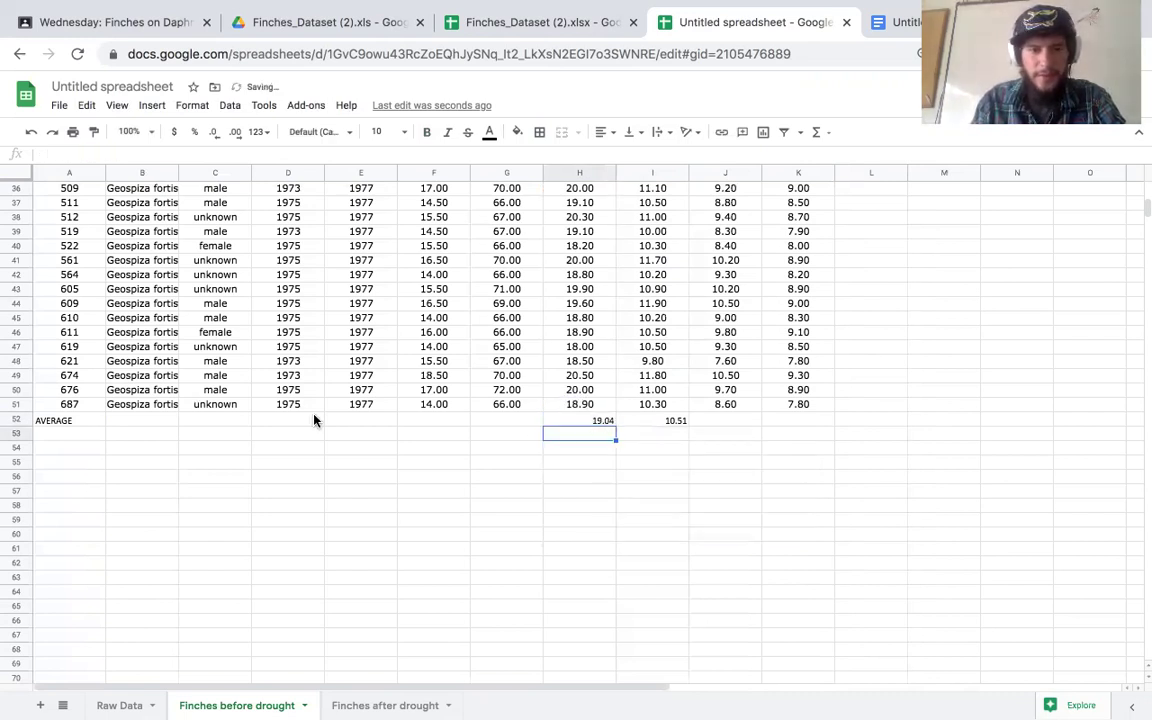
Step: Fill the average formula right to J52–K52 and left to F52–G52
{"action": "left_click", "coordinate": [679, 422]}
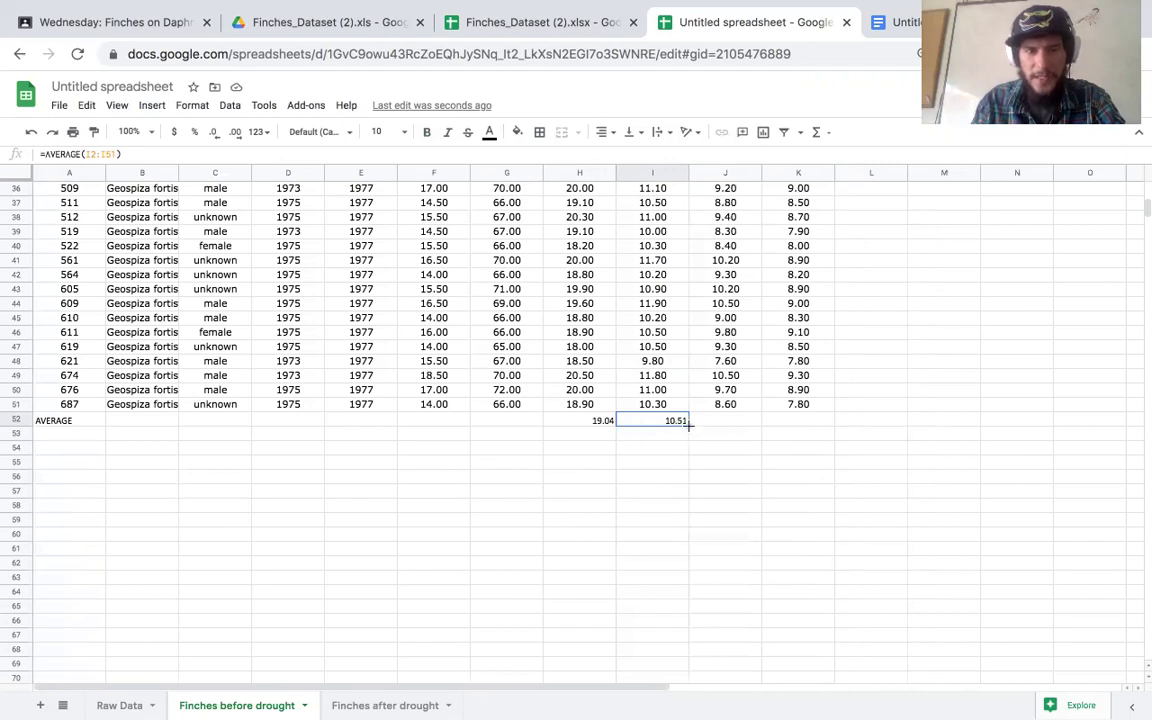
{"action": "left_click_drag", "start_coordinate": [689, 424], "coordinate": [790, 424]}
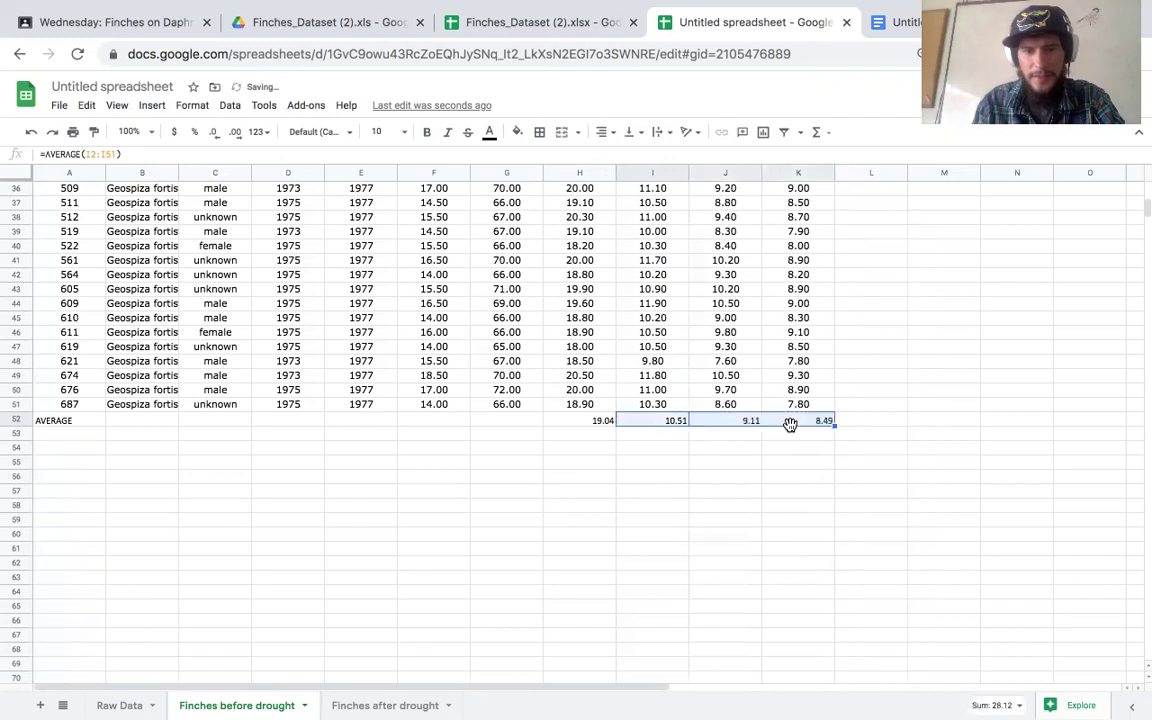
{"action": "left_click", "coordinate": [741, 425]}
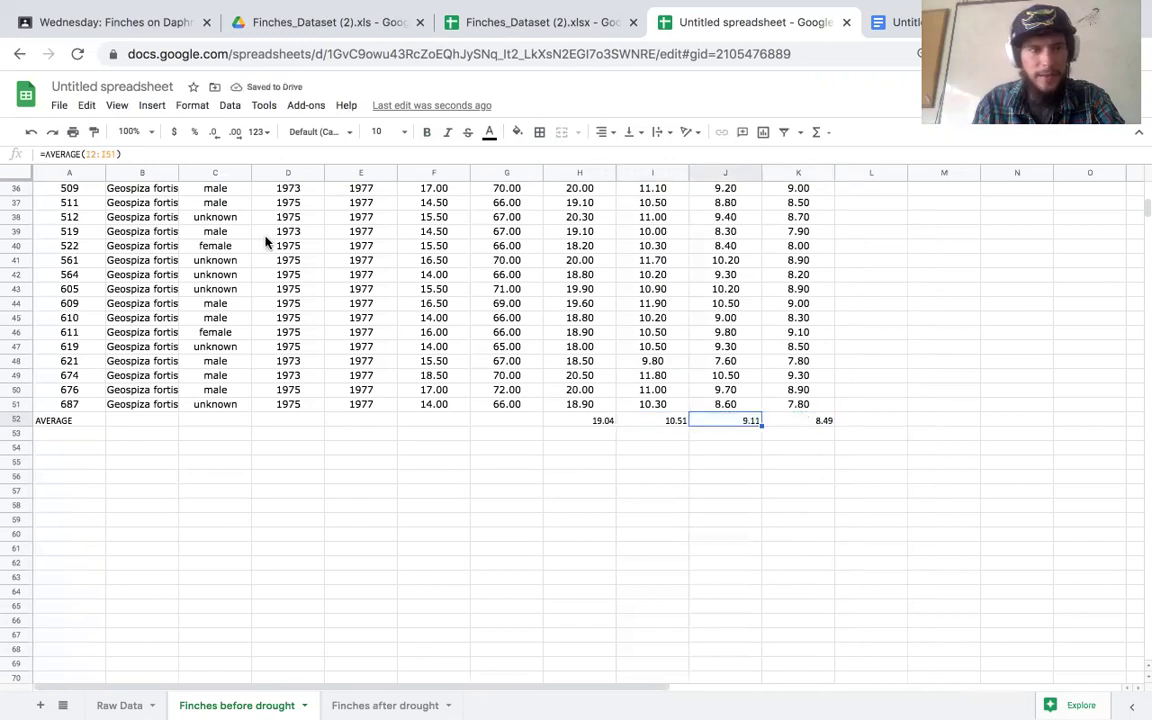
{"action": "left_click", "coordinate": [798, 404]}
{"action": "key", "text": "Down"}
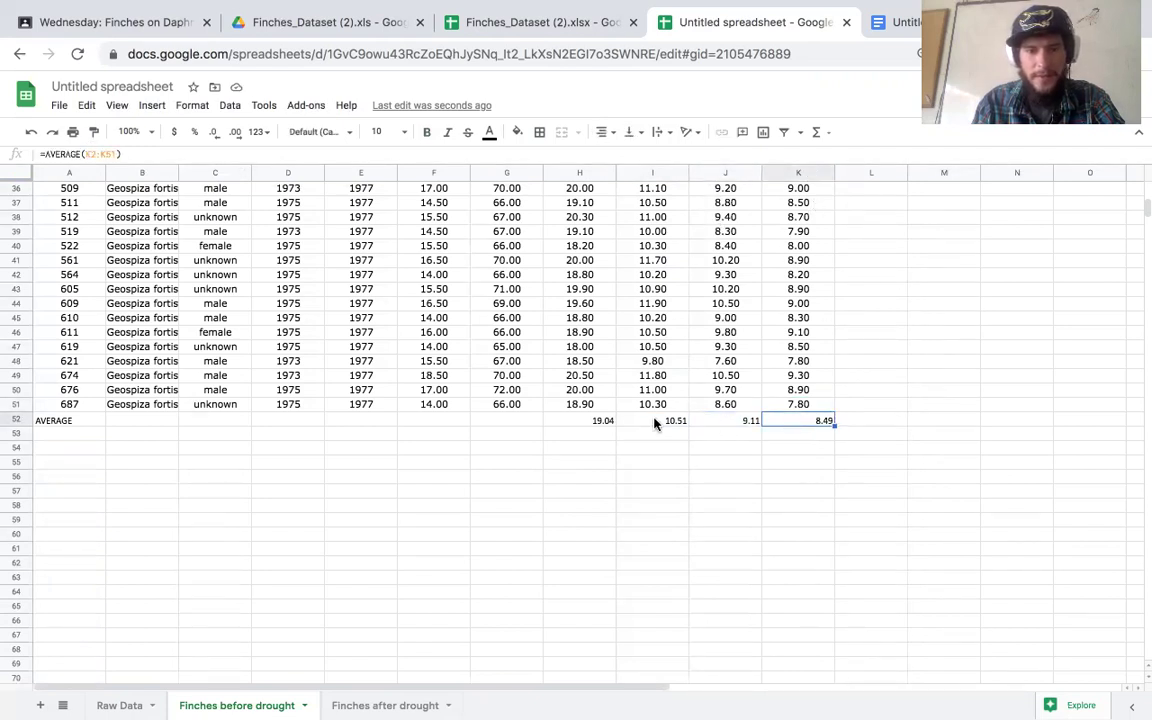
{"action": "left_click", "coordinate": [592, 422]}
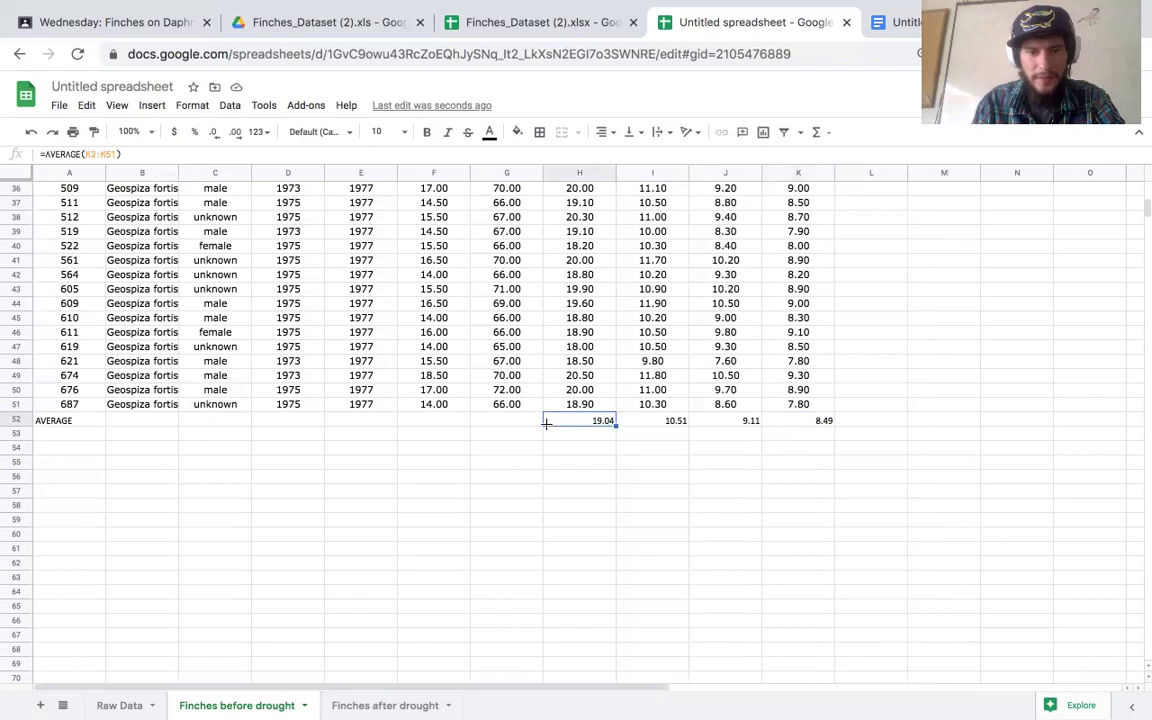
{"action": "left_click_drag", "start_coordinate": [546, 423], "coordinate": [437, 419]}
{"action": "left_click_drag", "start_coordinate": [528, 461], "coordinate": [498, 451]}
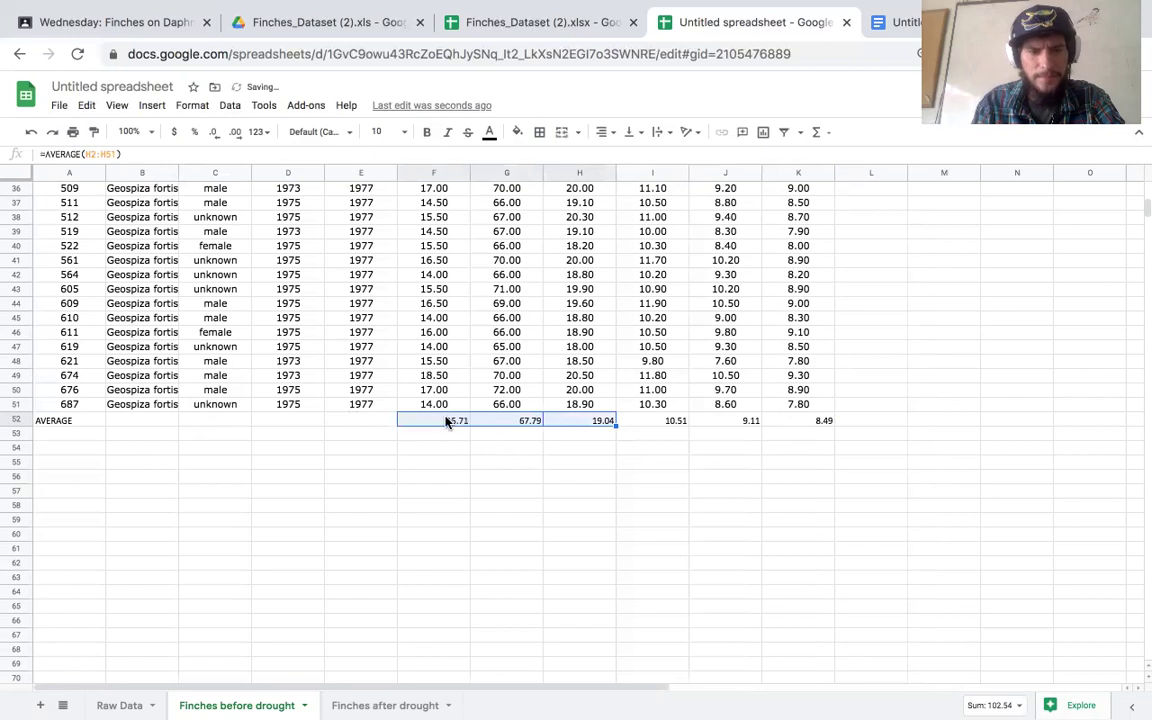
{"action": "left_click", "coordinate": [447, 421]}
{"action": "left_click", "coordinate": [508, 421]}
{"action": "left_click", "coordinate": [564, 423]}
{"action": "left_click", "coordinate": [676, 421]}
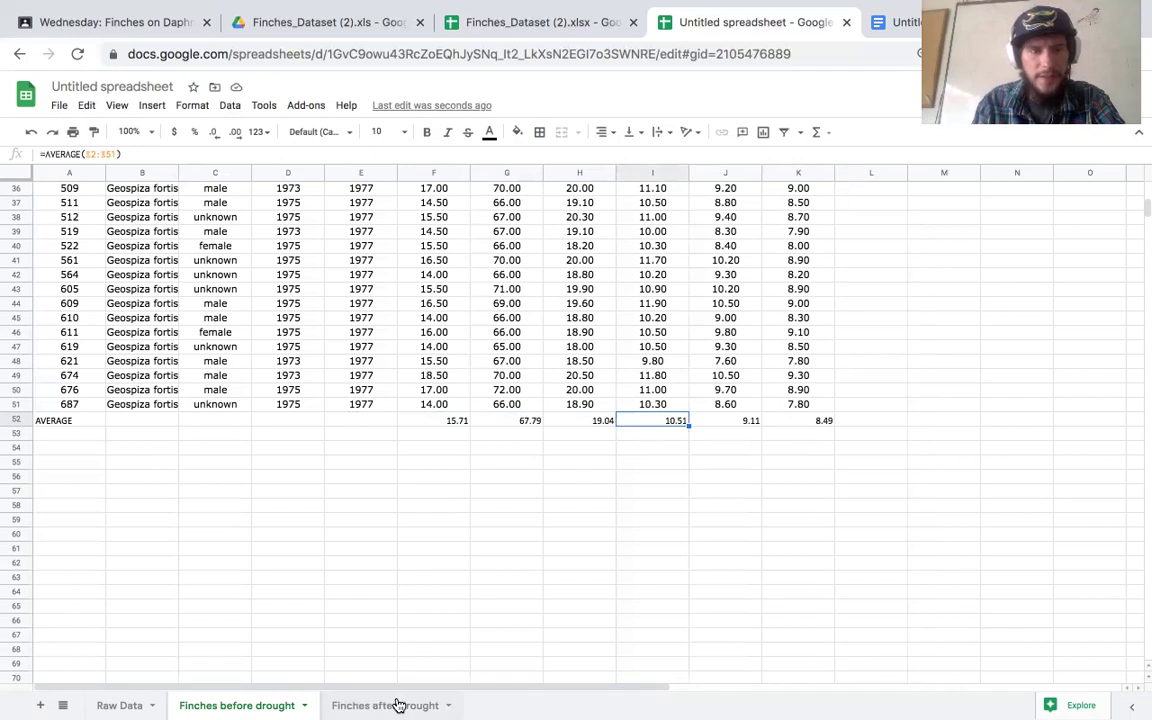
Step: Paste the I52 average formula into Finches after drought, fill it left, and clear E52
{"action": "key", "text": "ctrl+c"}
{"action": "left_click", "coordinate": [364, 705]}
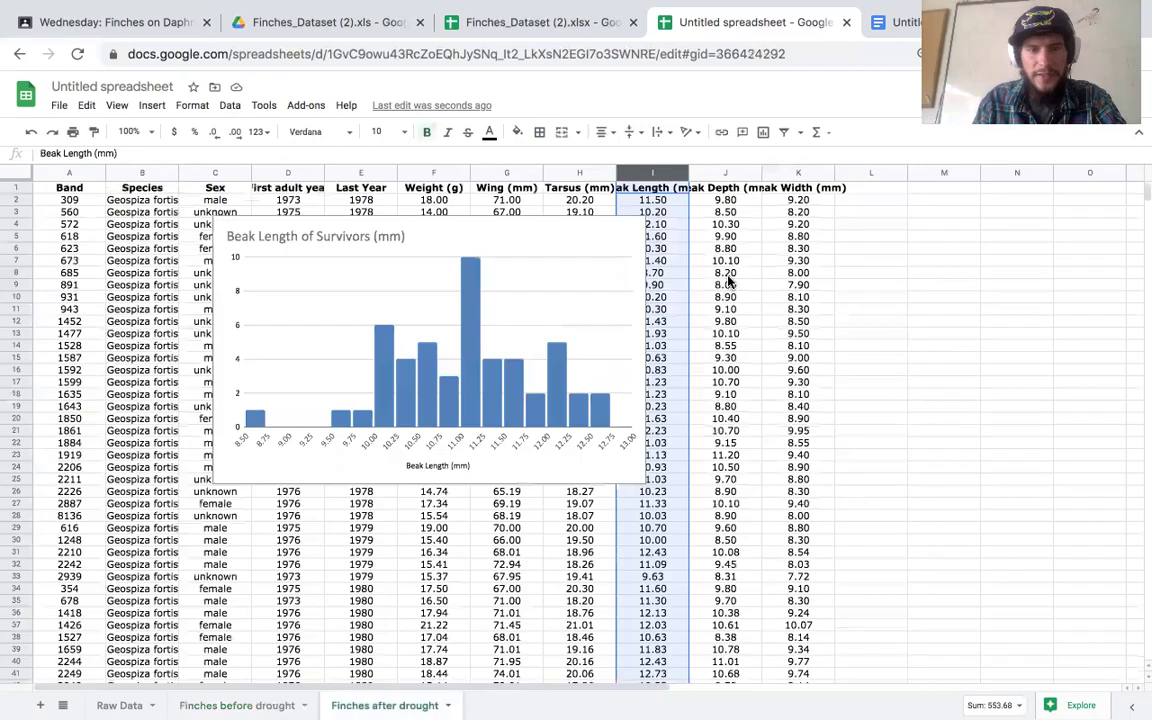
{"action": "scroll", "coordinate": [660, 450], "scroll_direction": "down", "scroll_amount": 5}
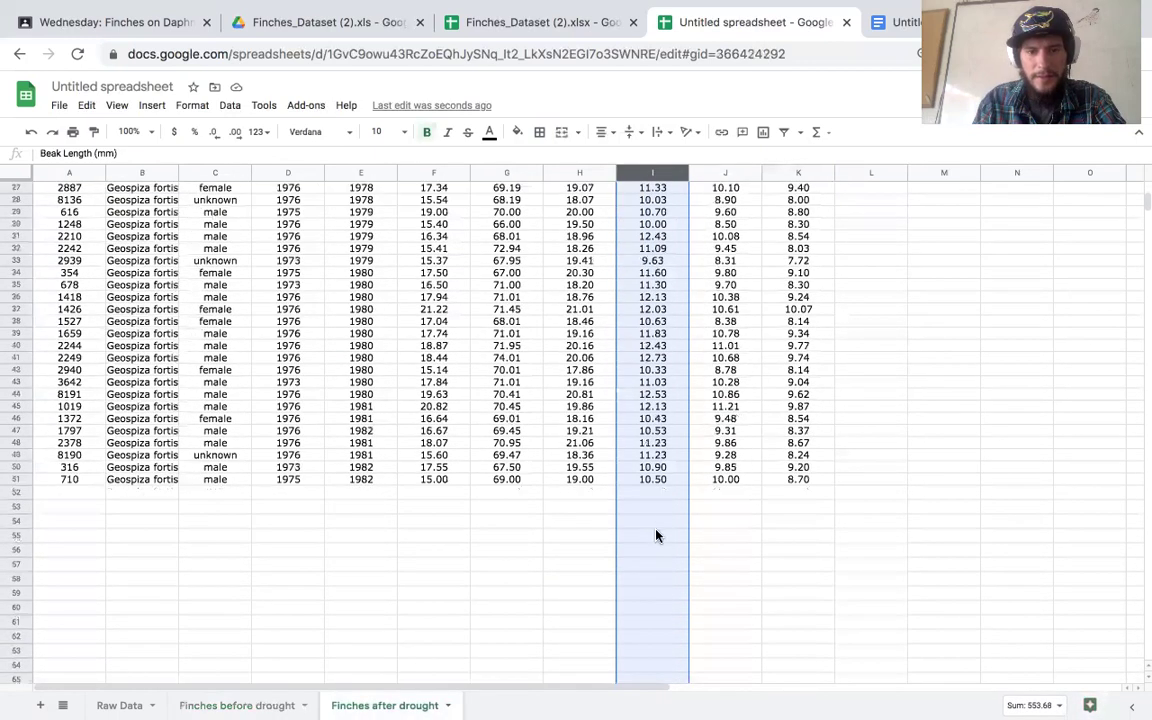
{"action": "left_click", "coordinate": [644, 494]}
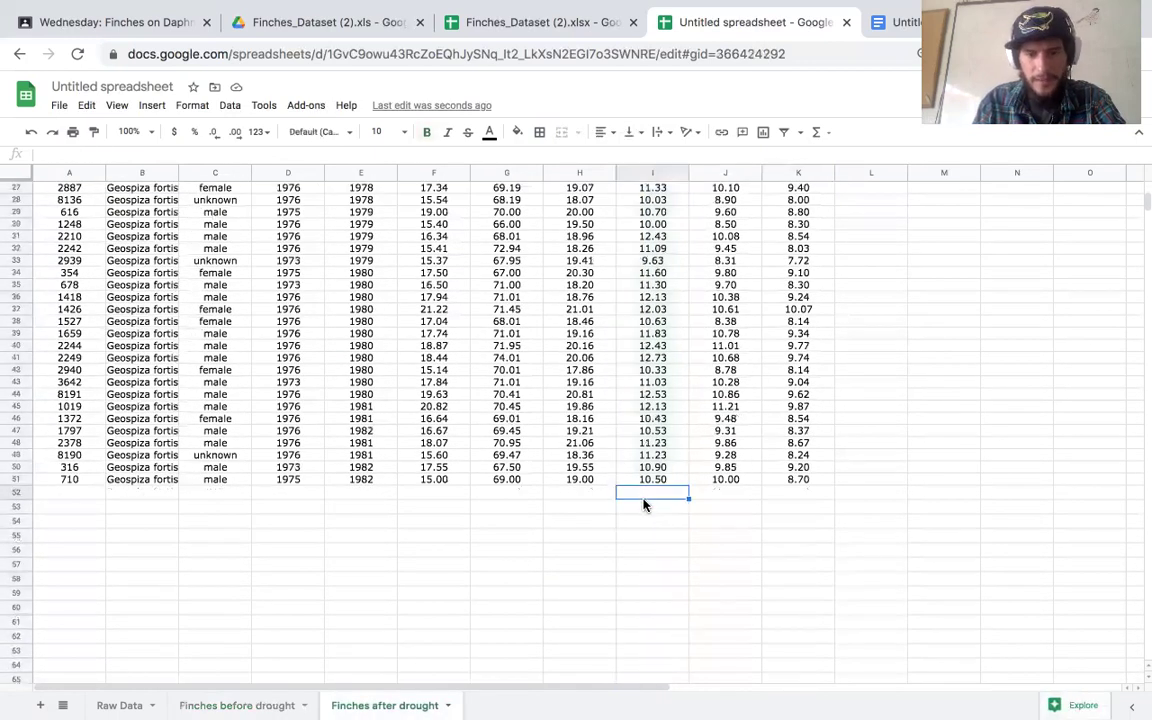
{"action": "key", "text": "ctrl+v"}
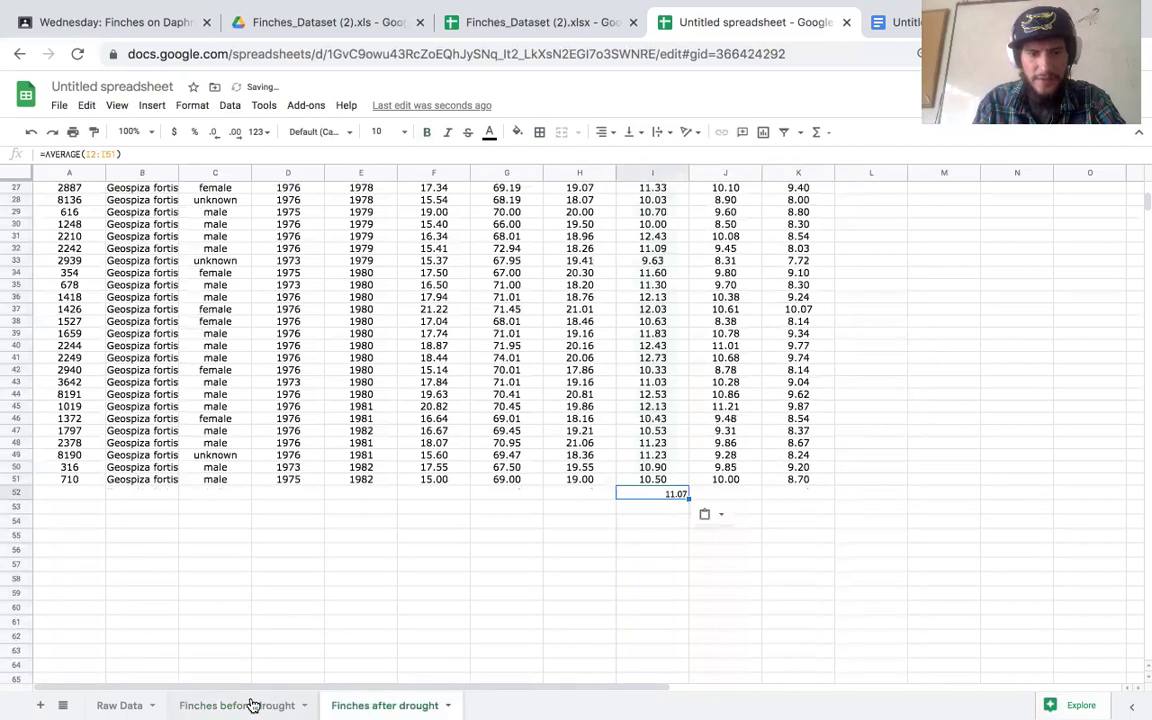
{"action": "left_click", "coordinate": [252, 705]}
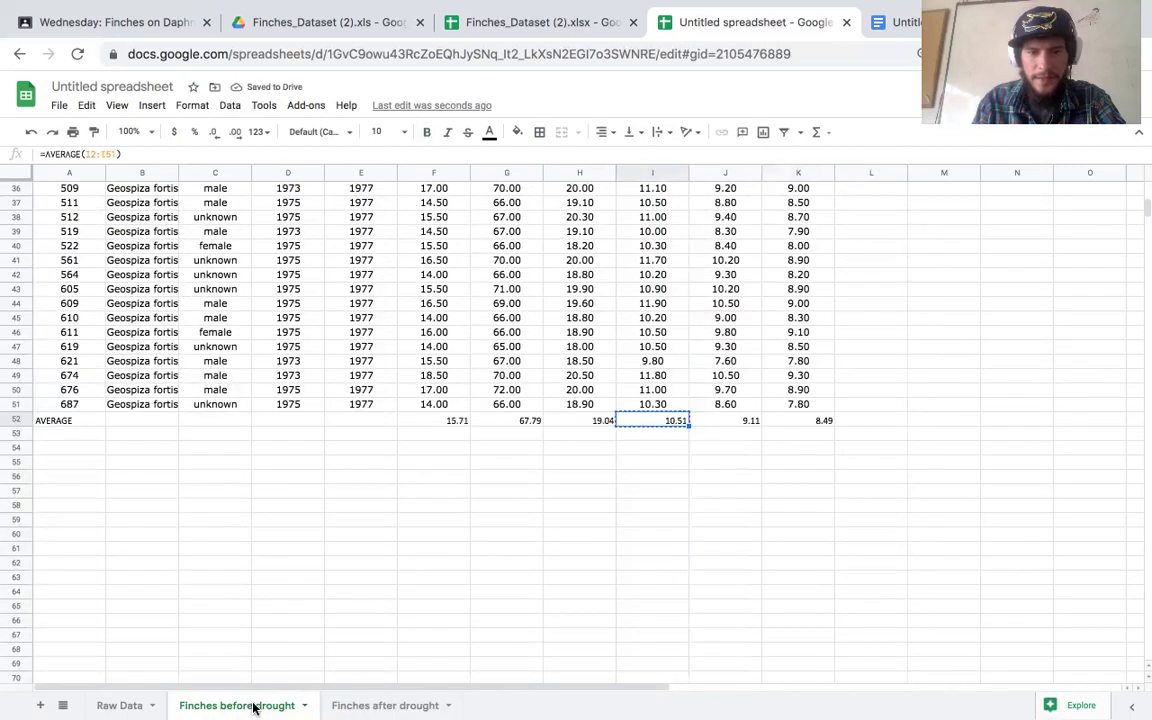
{"action": "left_click", "coordinate": [365, 705]}
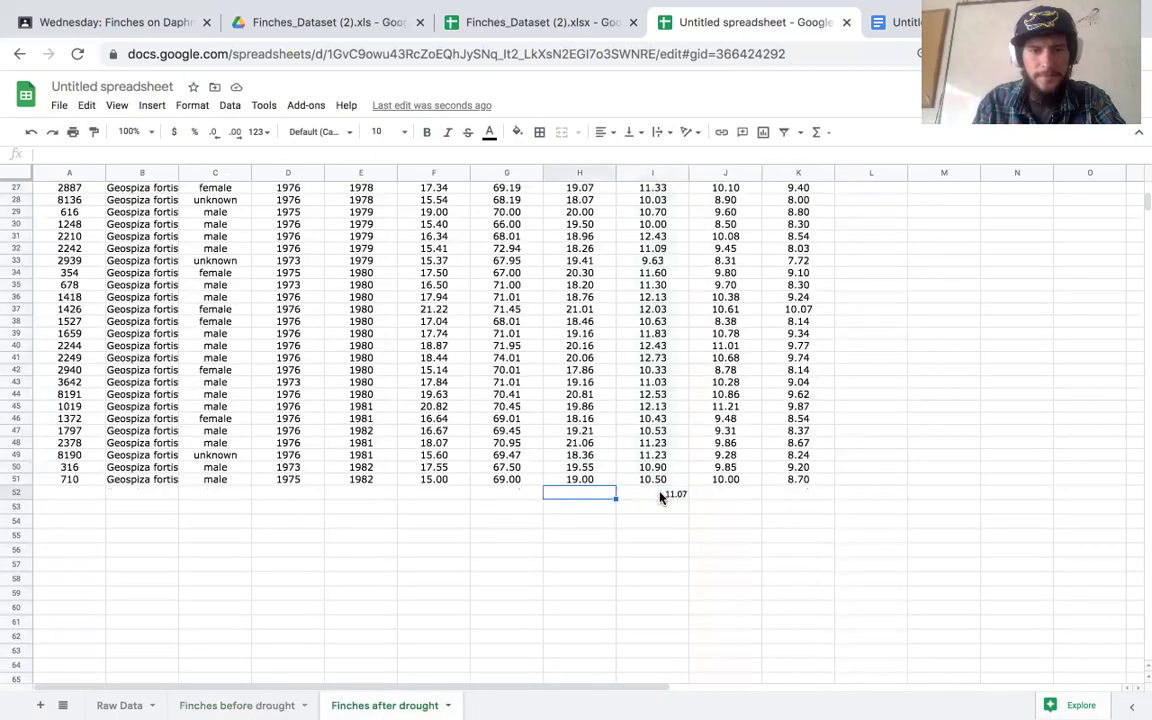
{"action": "left_click_drag", "start_coordinate": [689, 496], "coordinate": [330, 496]}
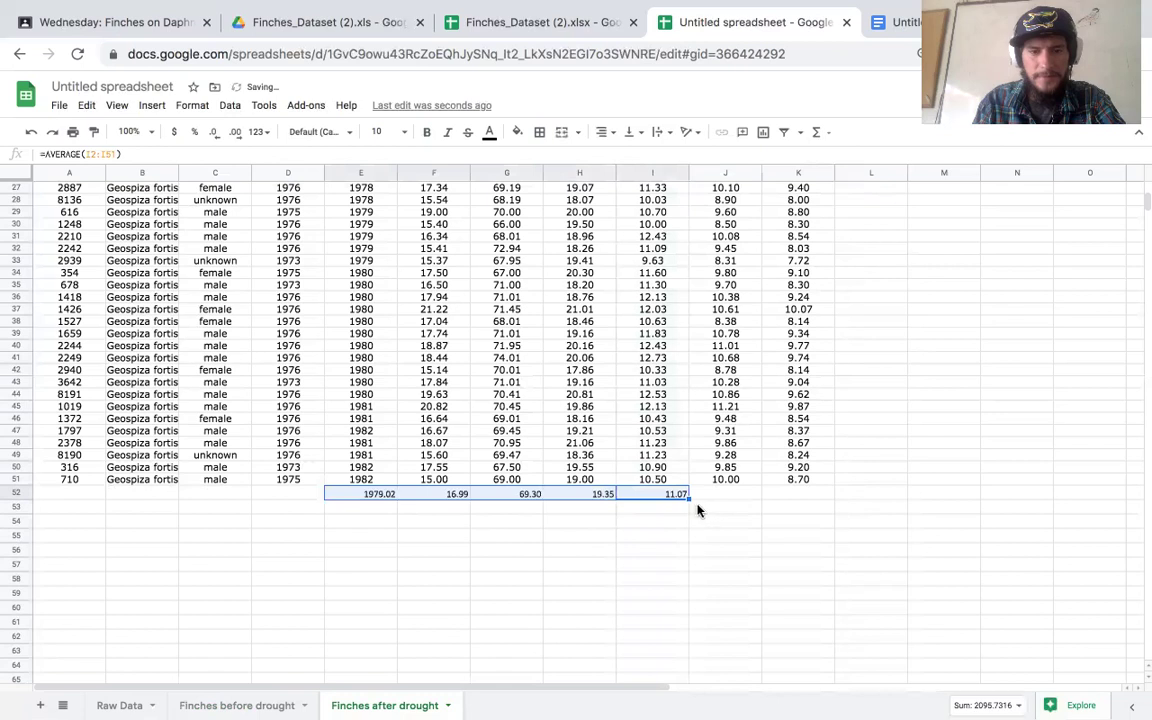
{"action": "left_click", "coordinate": [382, 497]}
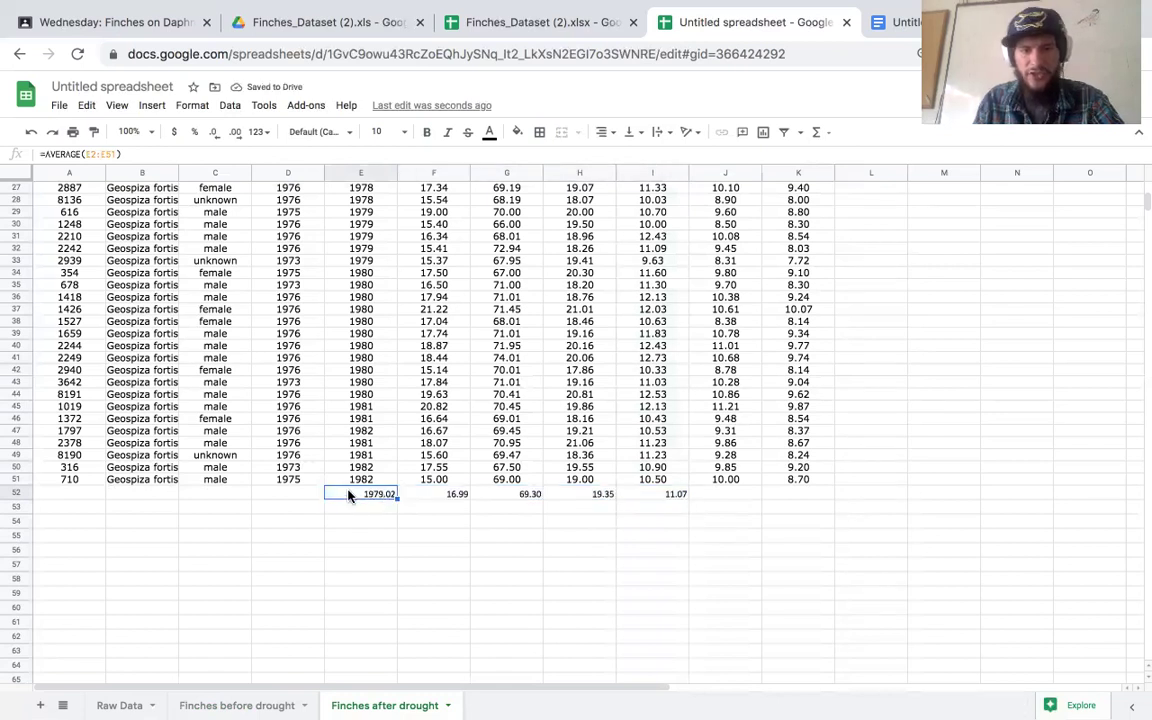
{"action": "key", "text": "Delete"}
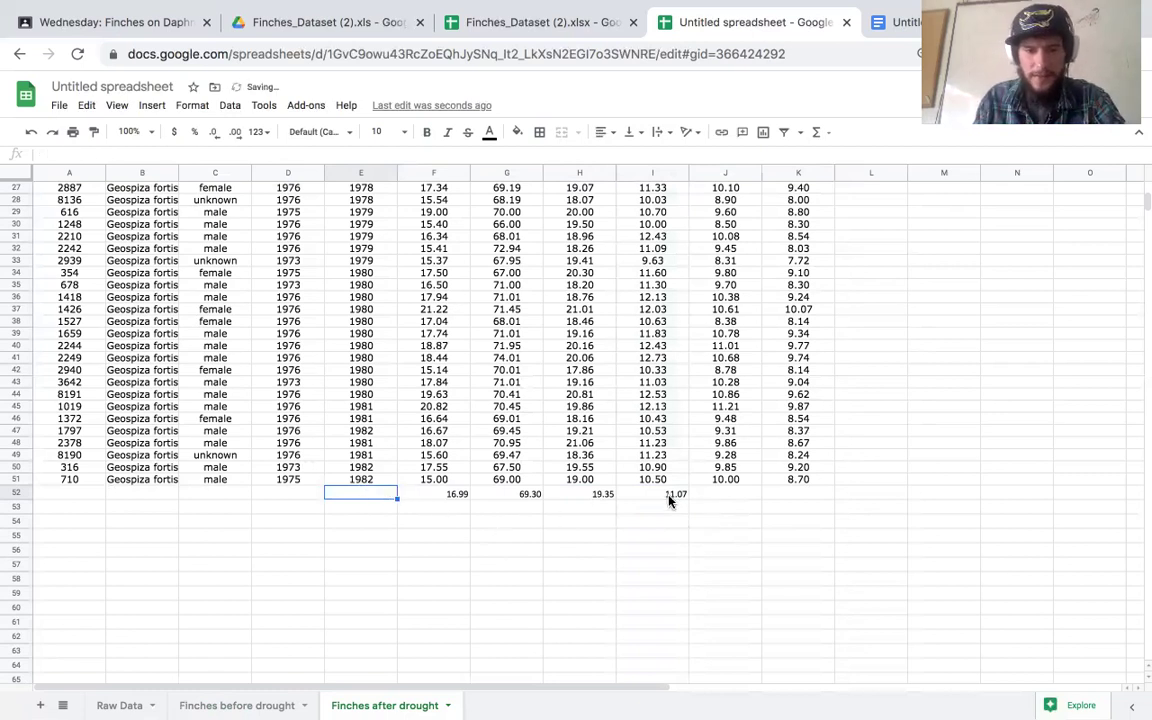
Step: Extend the averages right to K52 and copy the survivor averages F52:K52
{"action": "left_click", "coordinate": [672, 495]}
{"action": "left_click_drag", "start_coordinate": [687, 498], "coordinate": [790, 495]}
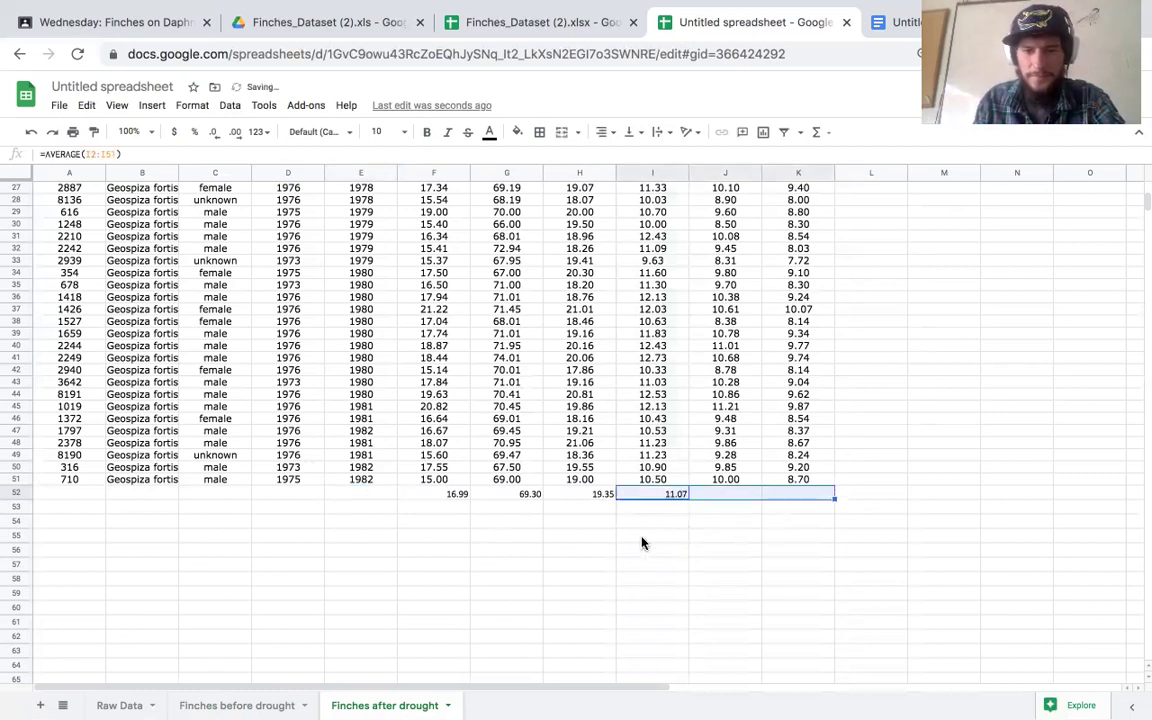
{"action": "left_click", "coordinate": [585, 508]}
{"action": "left_click_drag", "start_coordinate": [445, 494], "coordinate": [815, 494]}
{"action": "key", "text": "ctrl+c"}
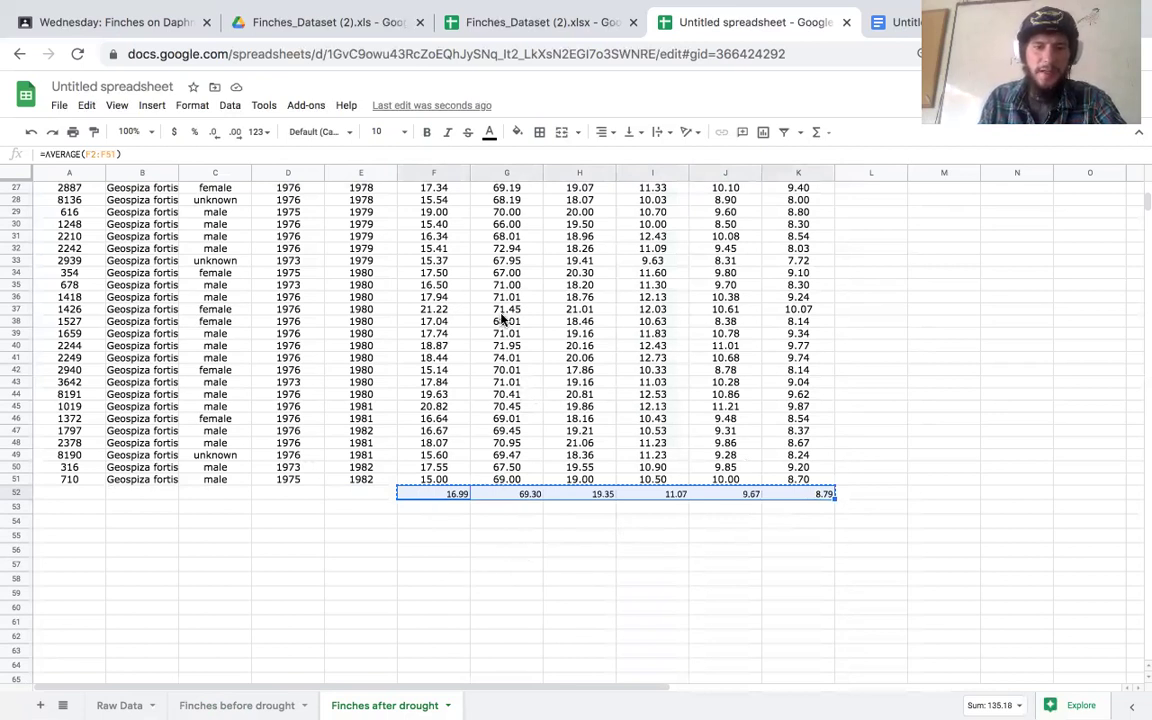
Step: Paste the survivor averages into row 54 of Finches before drought, starting at F54
{"action": "left_click", "coordinate": [228, 705]}
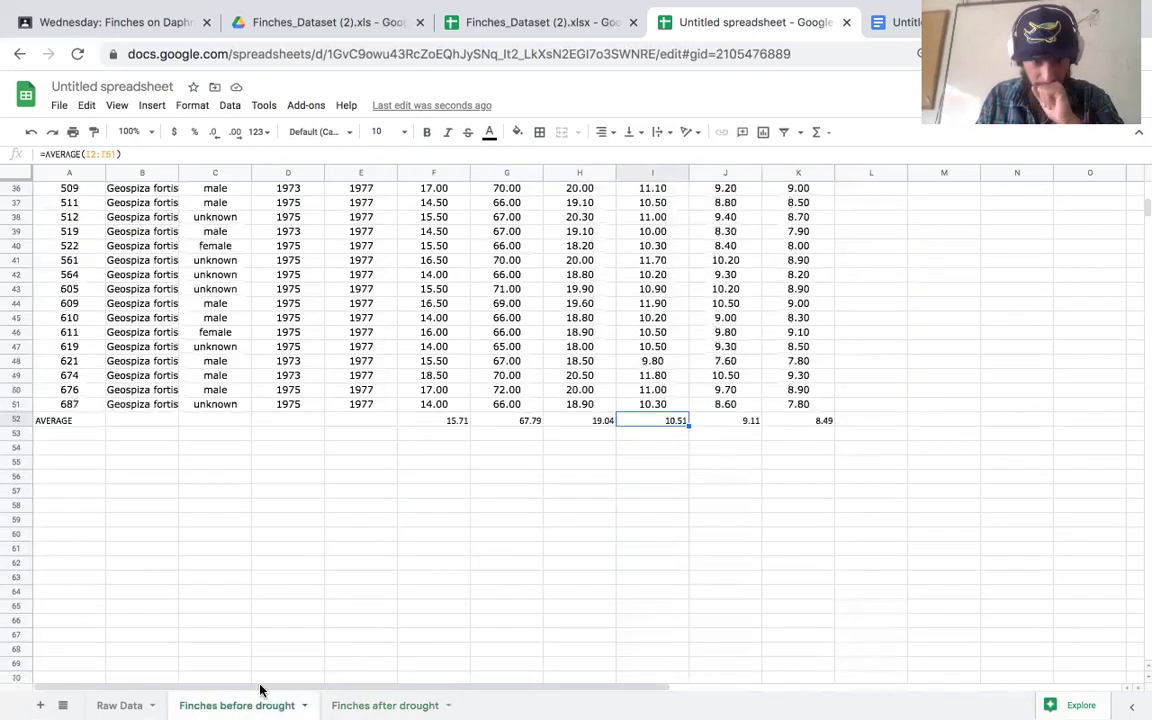
{"action": "left_click", "coordinate": [431, 447]}
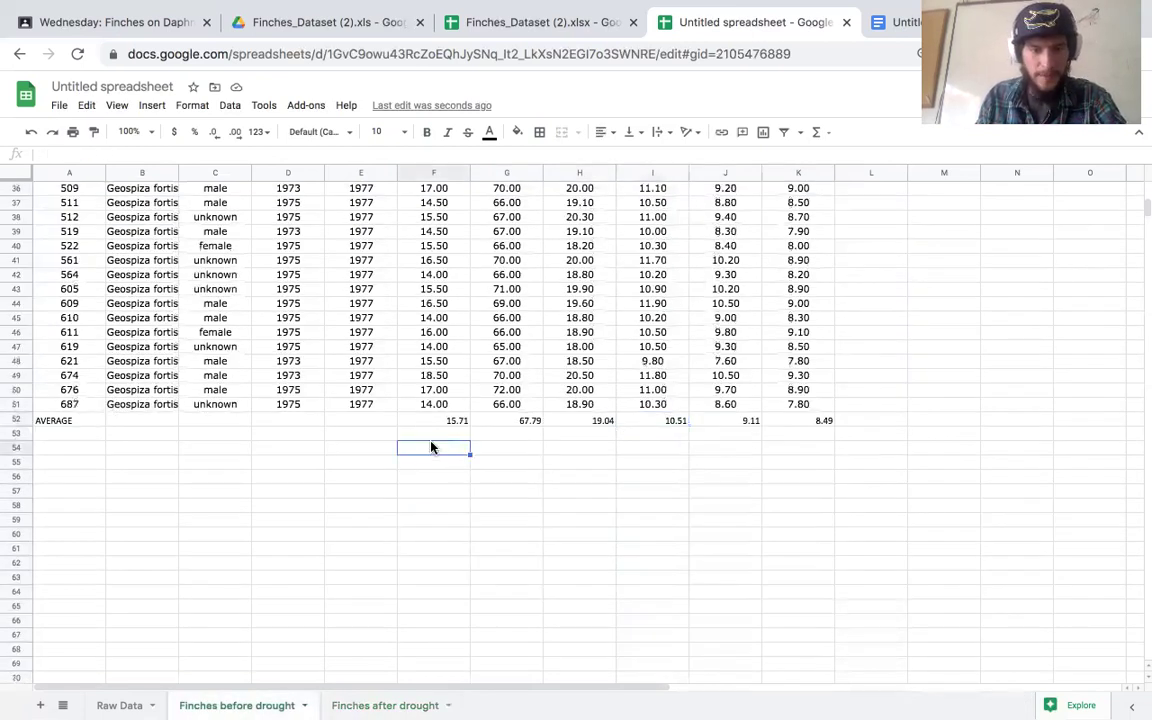
{"action": "key", "text": "ctrl+v"}
Step: Label cell D54 'Averages of survivors'
{"action": "left_click", "coordinate": [327, 450]}
{"action": "left_click", "coordinate": [278, 450]}
{"action": "type", "text": "Averages of surviro"}
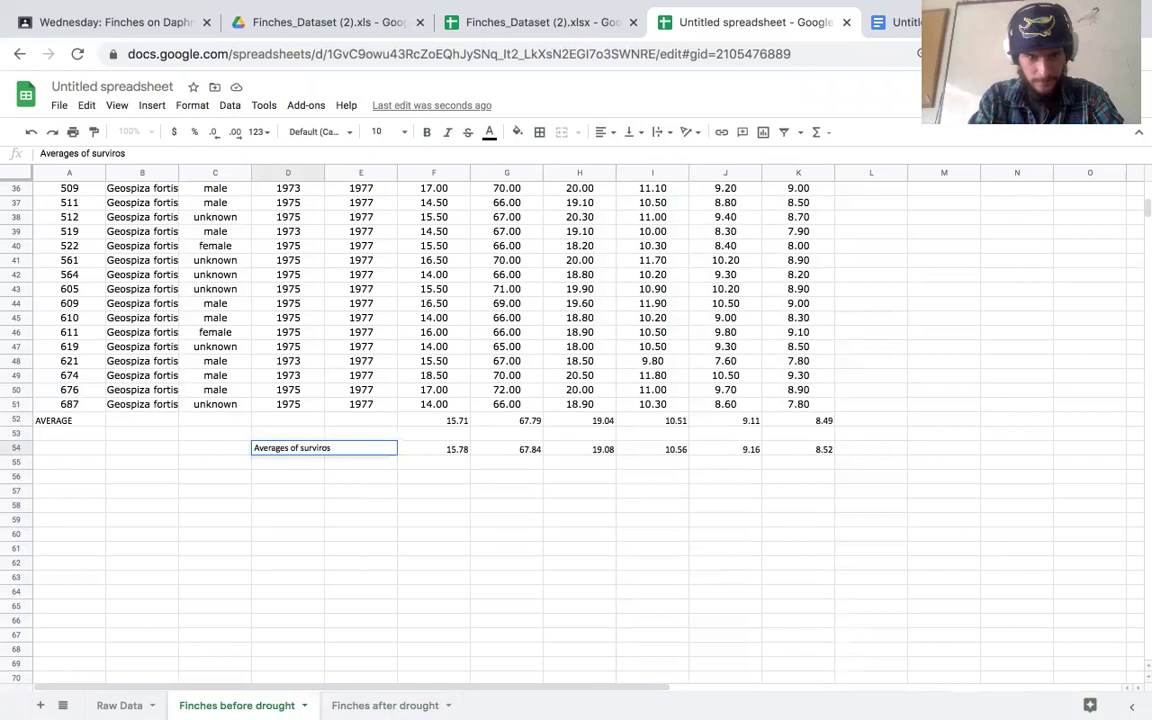
{"action": "key", "text": "BackSpace"}
{"action": "type", "text": "vors"}
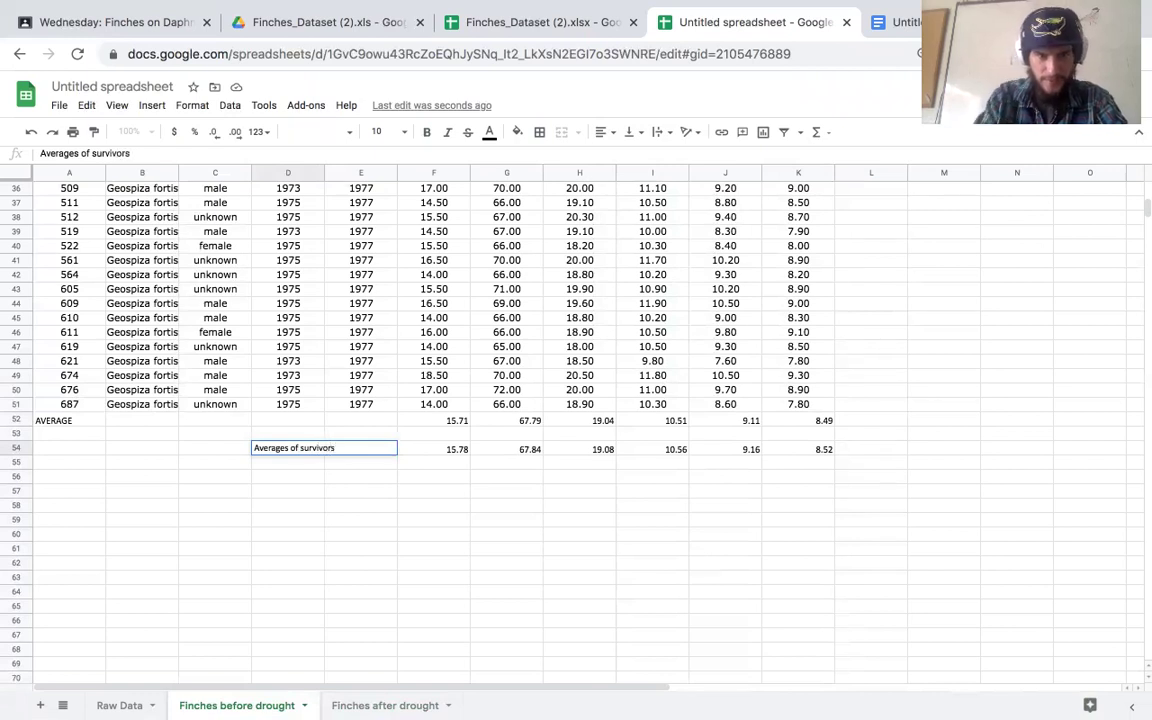
{"action": "left_click", "coordinate": [586, 533]}
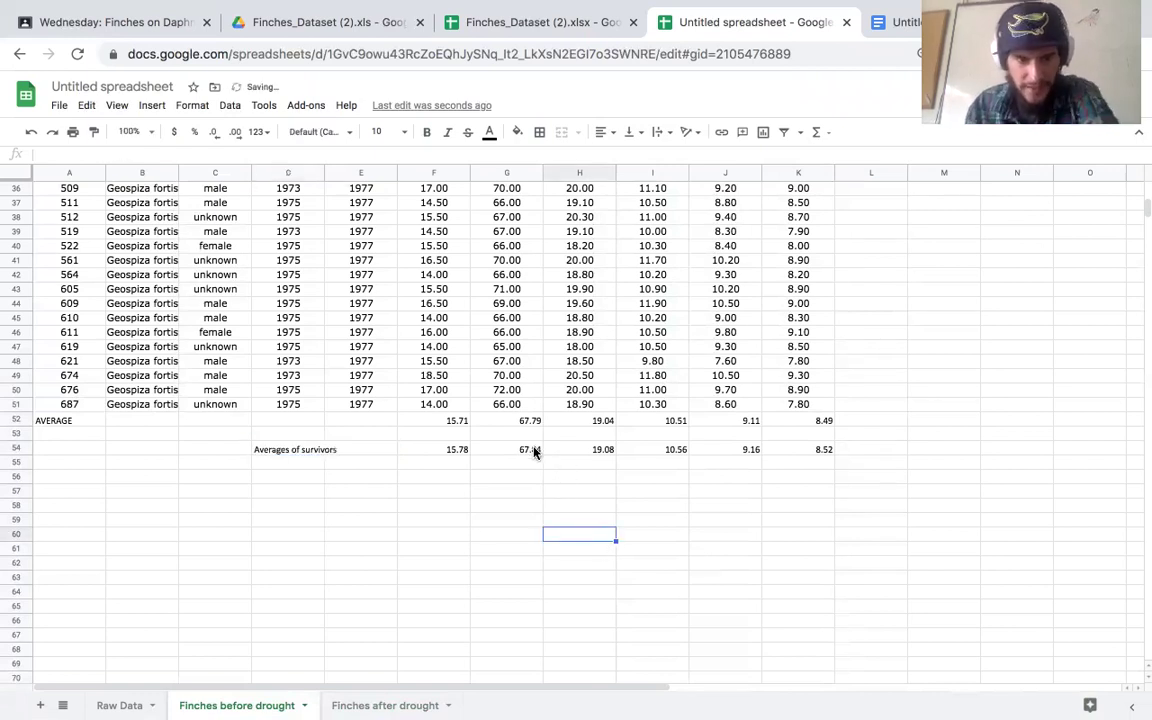
Step: Check the F54, G54 and G52 averages, then move the Non-survivors histogram lower and left
{"action": "left_click", "coordinate": [455, 453]}
{"action": "left_click", "coordinate": [502, 452]}
{"action": "left_click", "coordinate": [498, 421]}
{"action": "scroll", "coordinate": [423, 367], "scroll_direction": "up", "scroll_amount": 10}
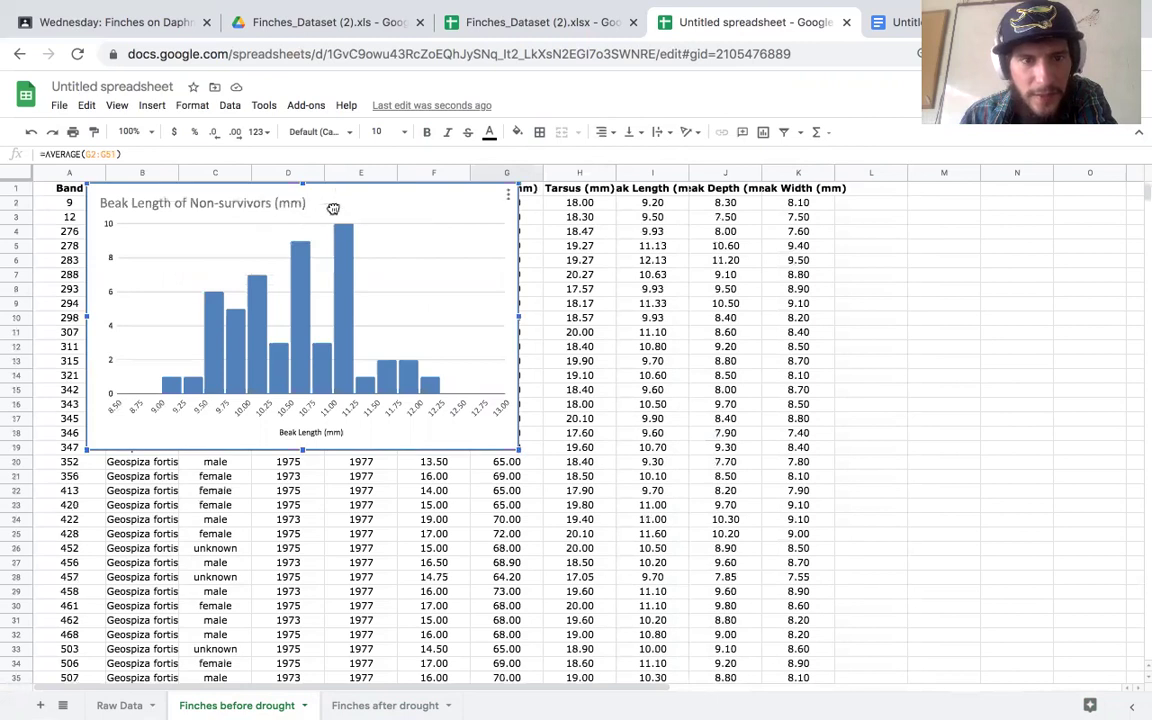
{"action": "left_click_drag", "start_coordinate": [319, 226], "coordinate": [288, 291]}
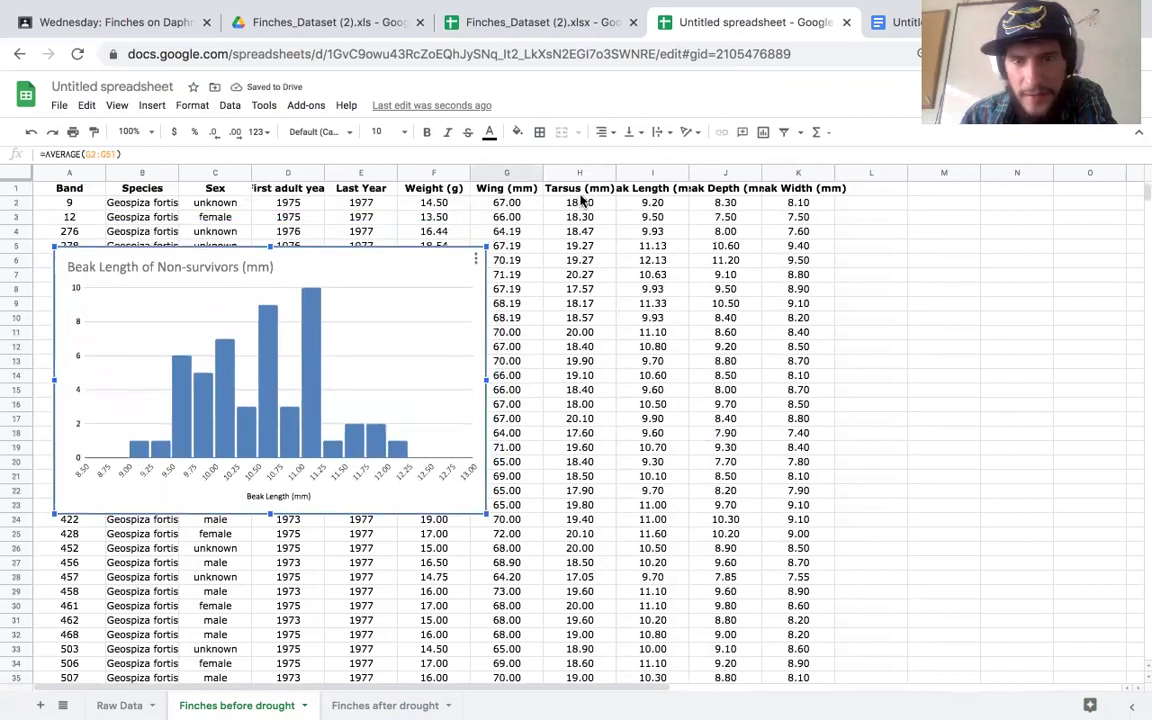
Step: Check the average formulas in H54–K54 and J52–K52, then select column H
{"action": "scroll", "coordinate": [646, 437], "scroll_direction": "down", "scroll_amount": 2}
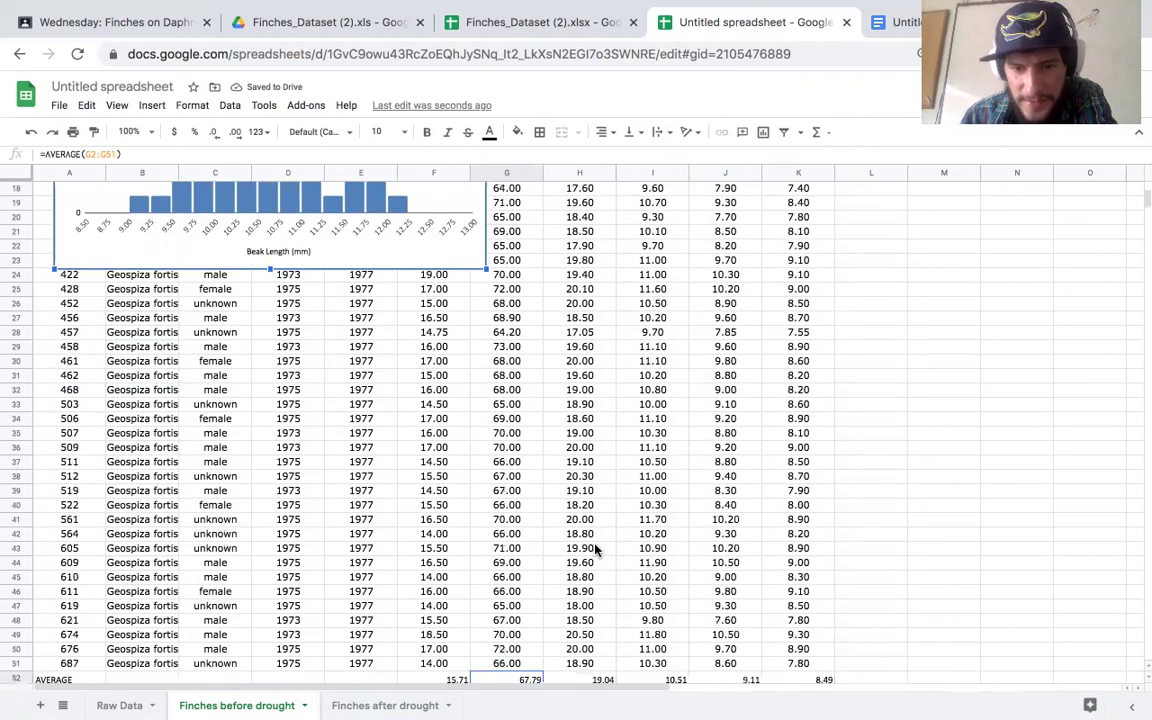
{"action": "scroll", "coordinate": [594, 549], "scroll_direction": "down", "scroll_amount": 5}
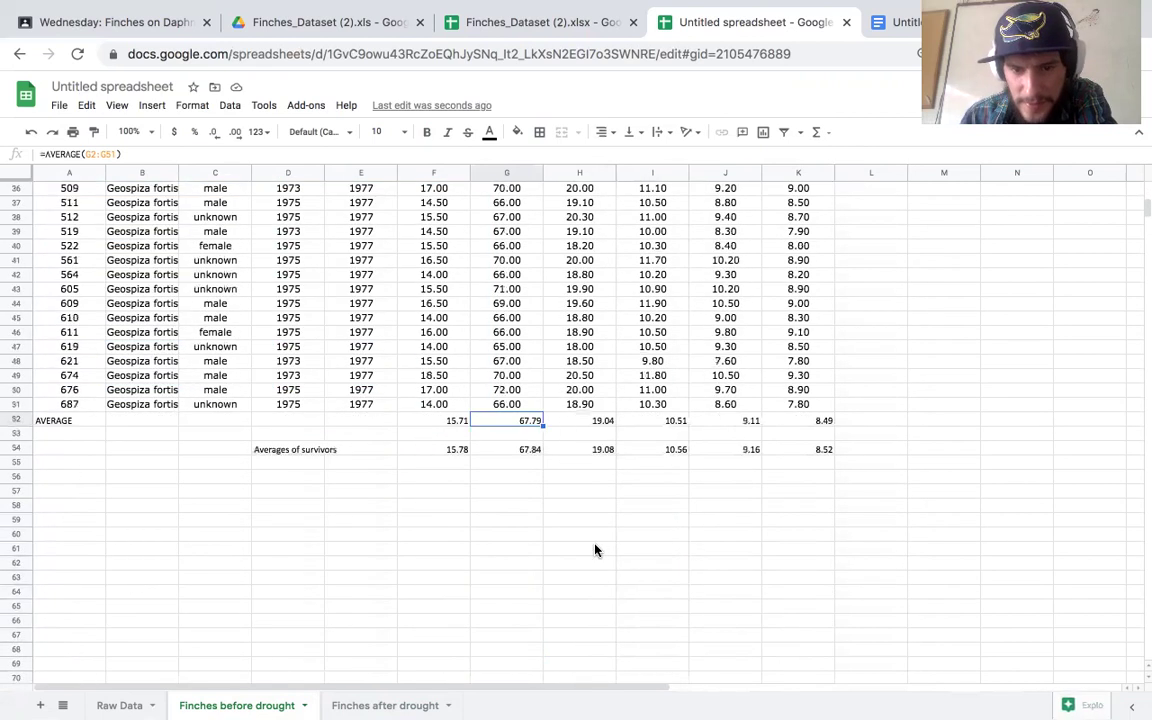
{"action": "left_click", "coordinate": [707, 420]}
{"action": "left_click", "coordinate": [717, 448]}
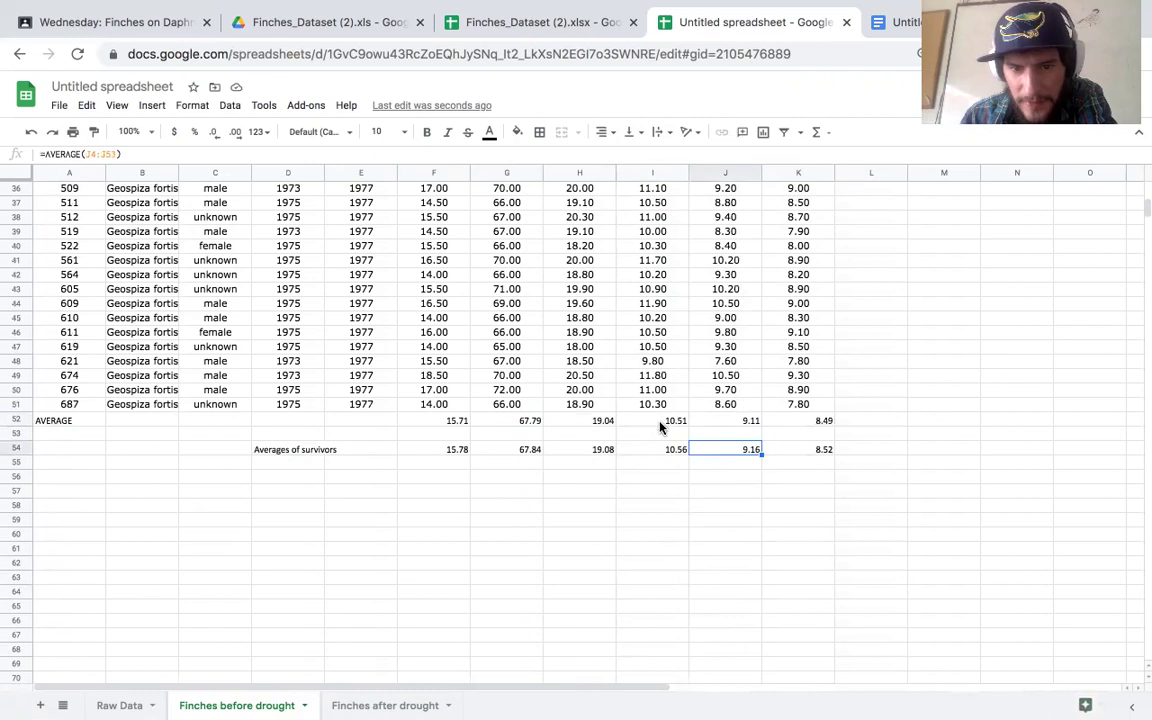
{"action": "left_click", "coordinate": [655, 450]}
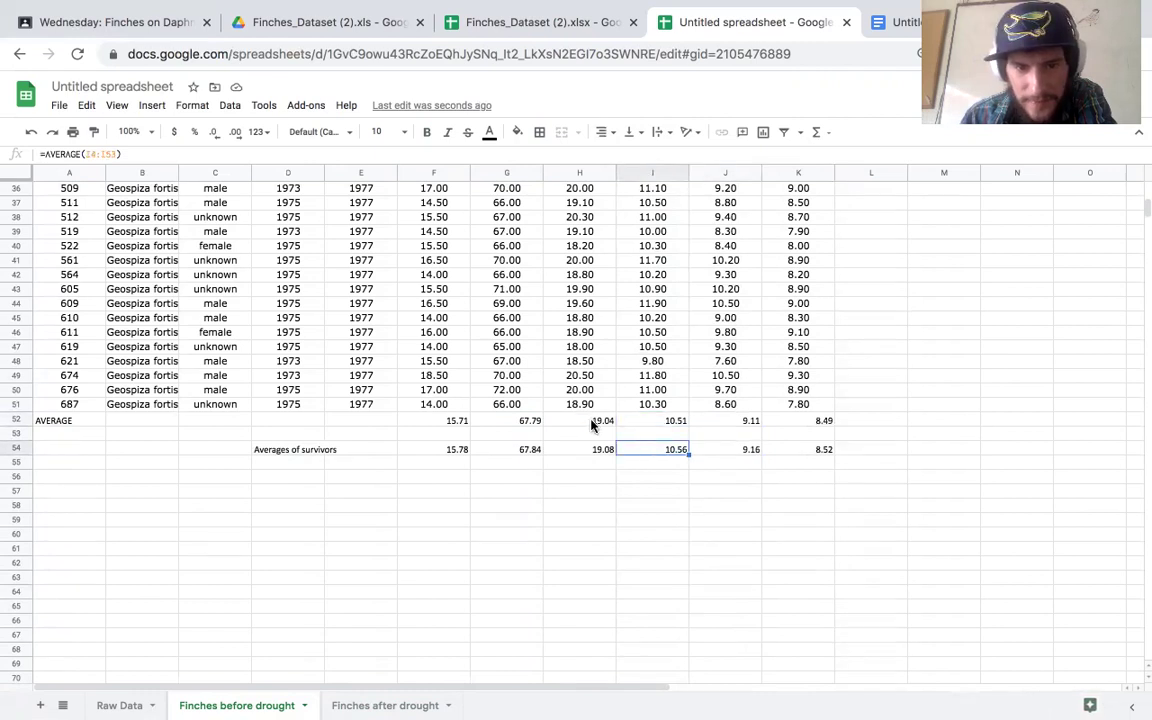
{"action": "left_click", "coordinate": [595, 449]}
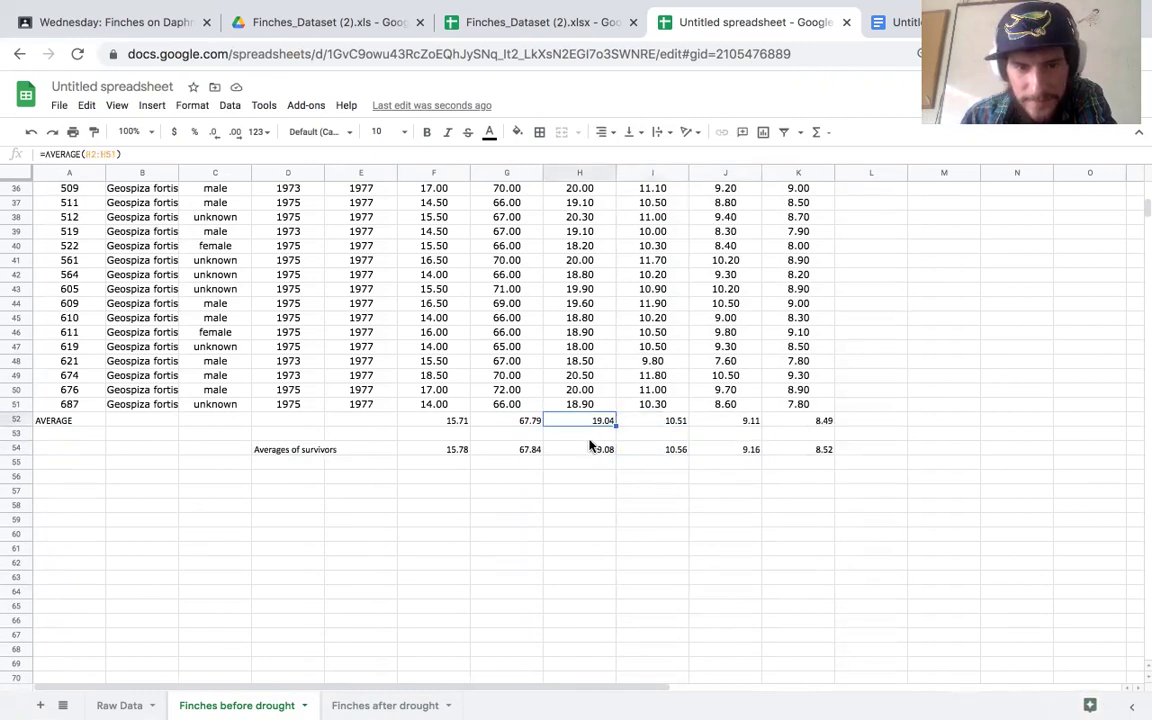
{"action": "left_click", "coordinate": [710, 450]}
{"action": "left_click", "coordinate": [727, 420]}
{"action": "left_click", "coordinate": [818, 452]}
{"action": "left_click", "coordinate": [805, 420]}
{"action": "scroll", "coordinate": [585, 230], "scroll_direction": "up", "scroll_amount": 5}
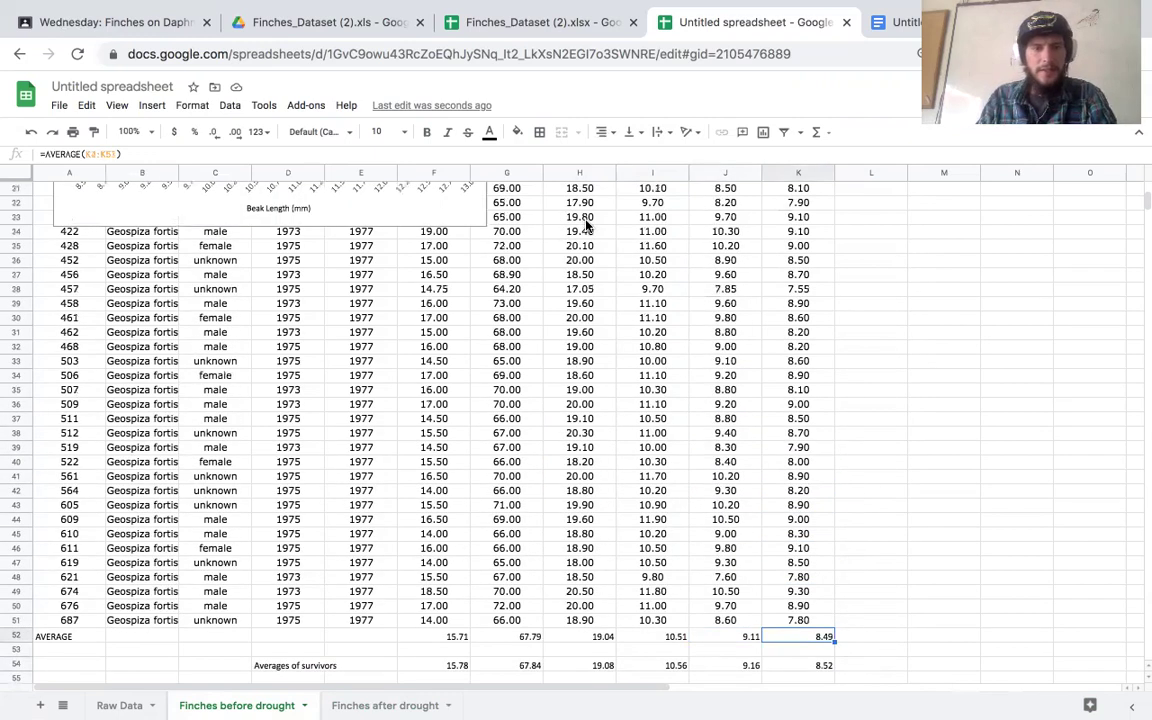
{"action": "scroll", "coordinate": [587, 225], "scroll_direction": "up", "scroll_amount": 3}
{"action": "left_click", "coordinate": [582, 172]}
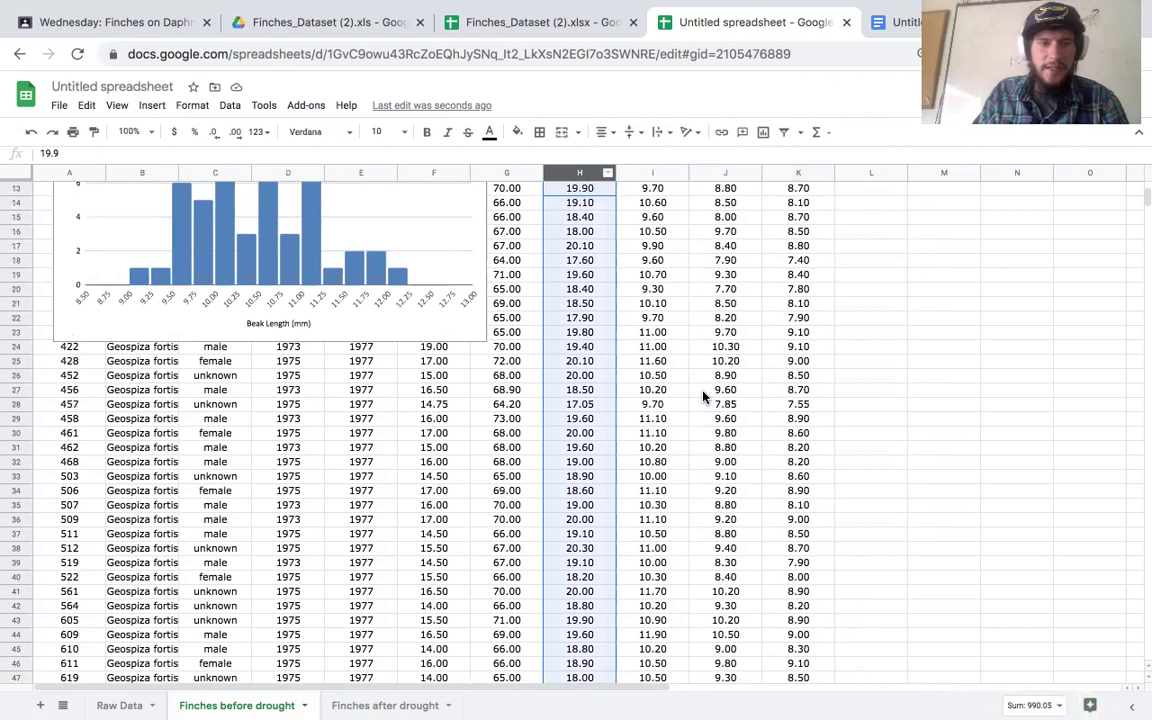
{"action": "scroll", "coordinate": [642, 260], "scroll_direction": "up", "scroll_amount": 4}
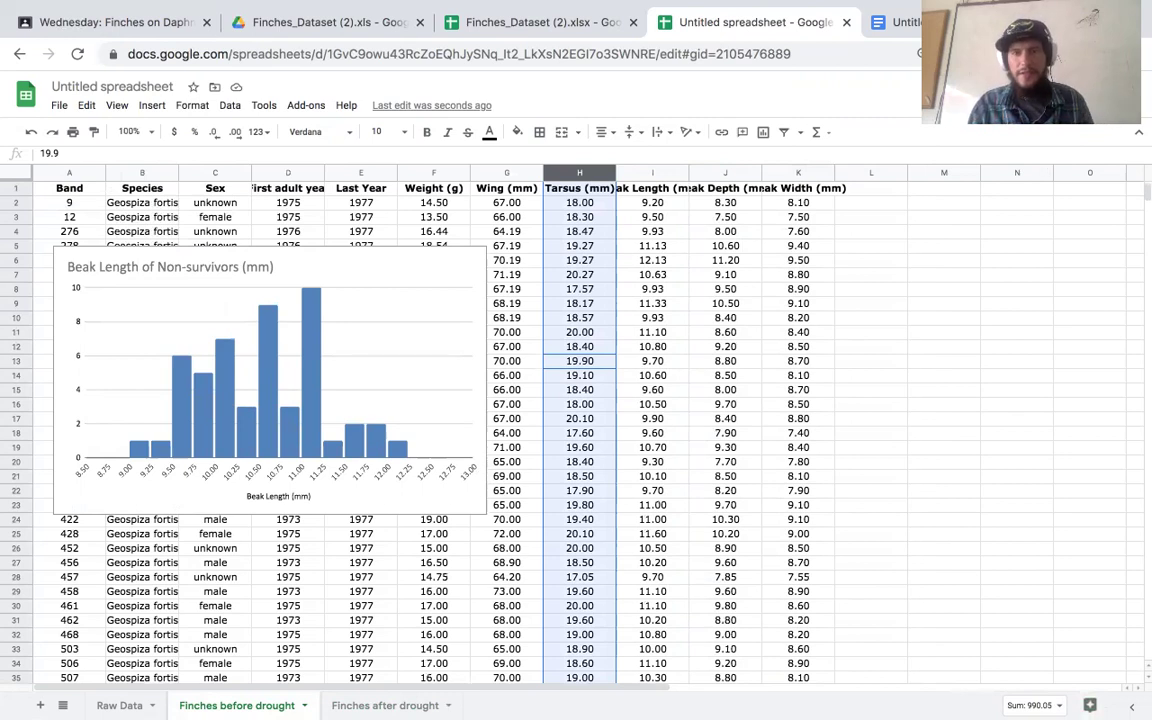
Step: Switch to the Google Docs tab and scroll through the two beak-length histograms
{"action": "key", "text": "ctrl+Tab"}
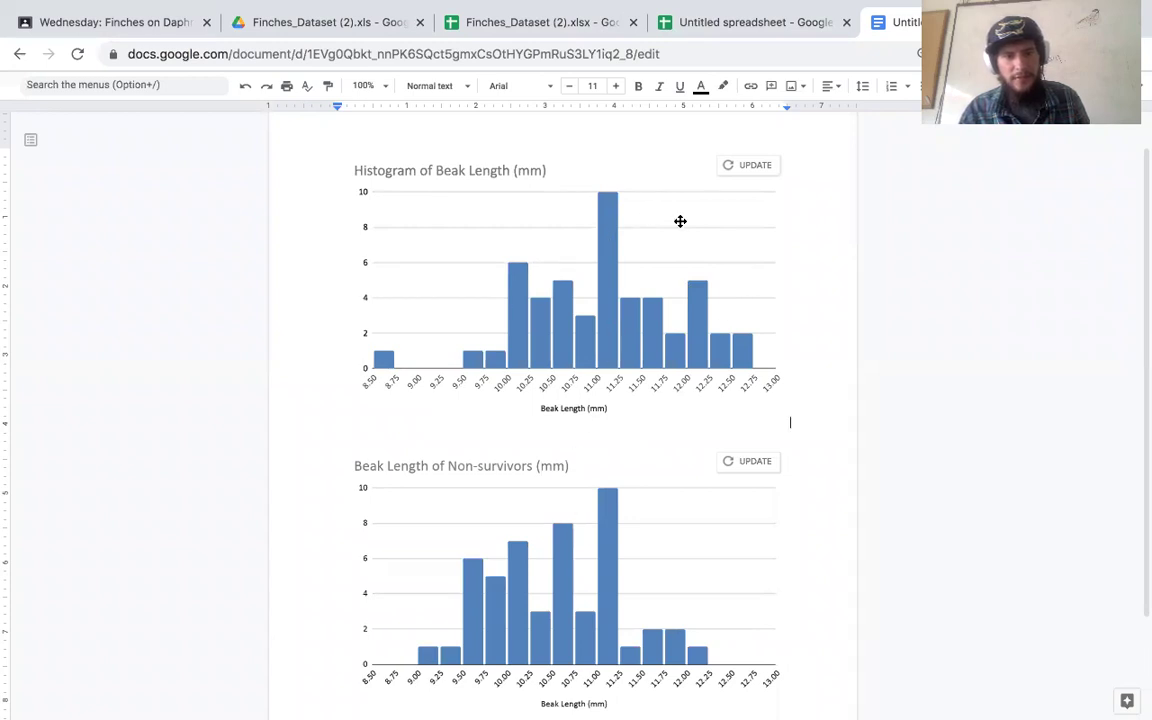
{"action": "scroll", "coordinate": [512, 540], "scroll_direction": "down", "scroll_amount": 2}
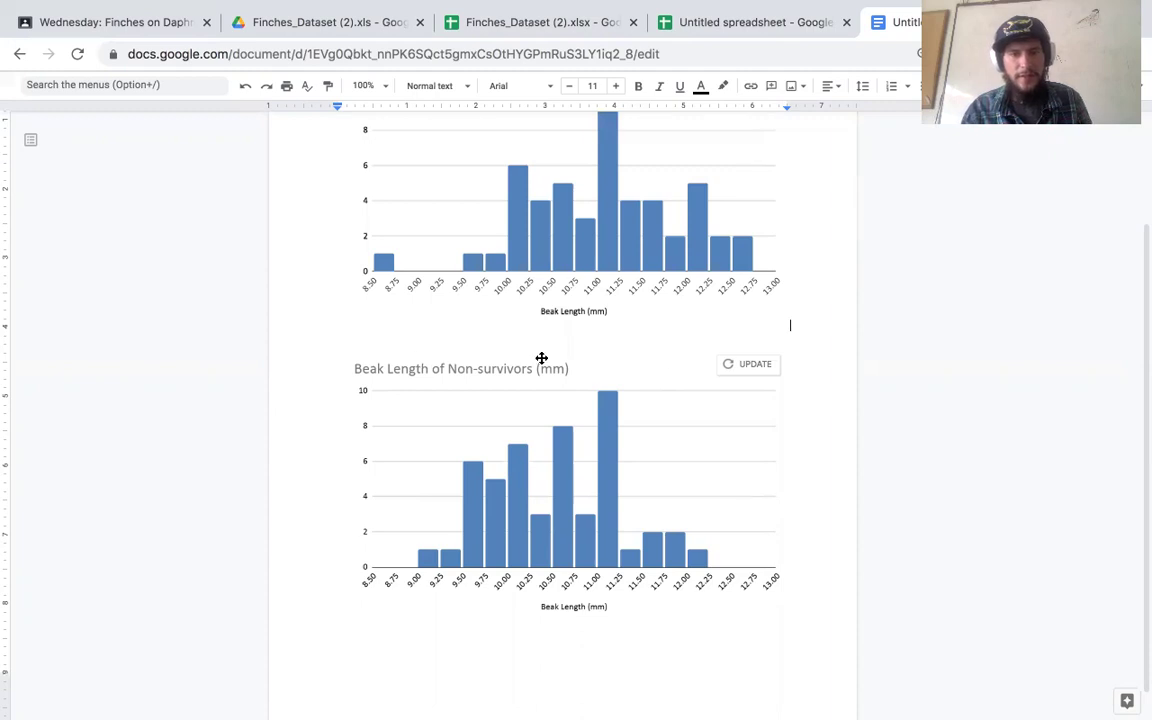
{"action": "scroll", "coordinate": [481, 386], "scroll_direction": "up", "scroll_amount": 3}
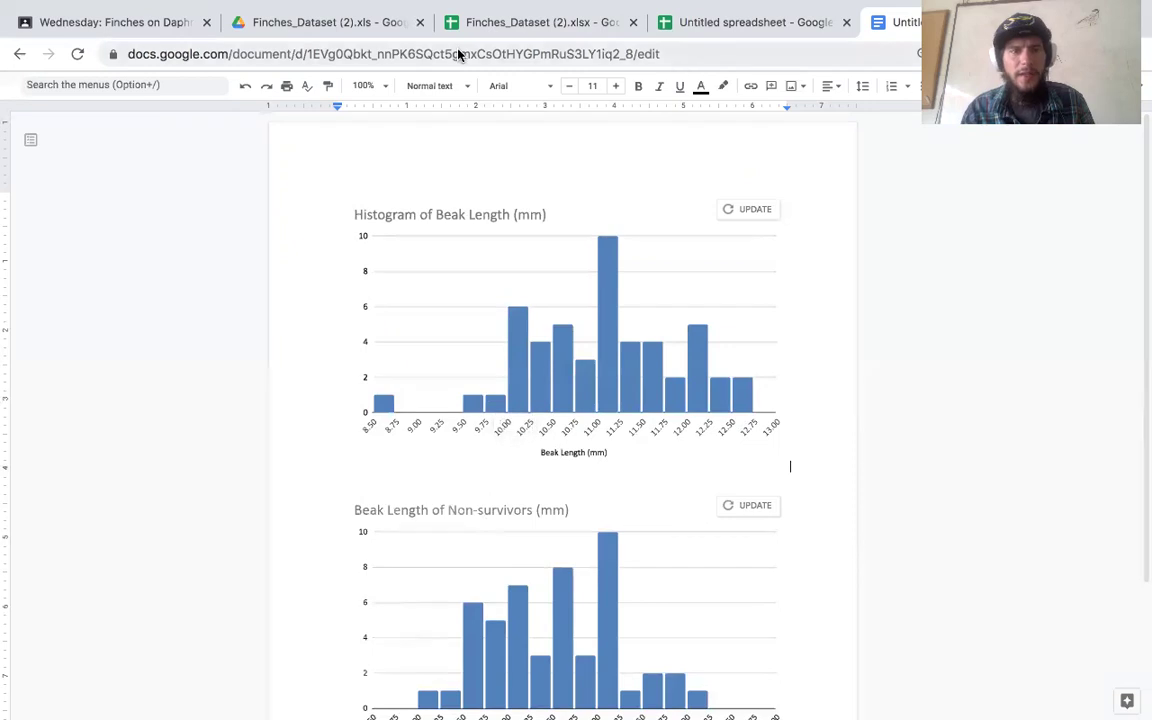
Step: Highlight the research question on the Classroom assignment, then open Finches_Dataset (2).xlsx
{"action": "left_click", "coordinate": [115, 24]}
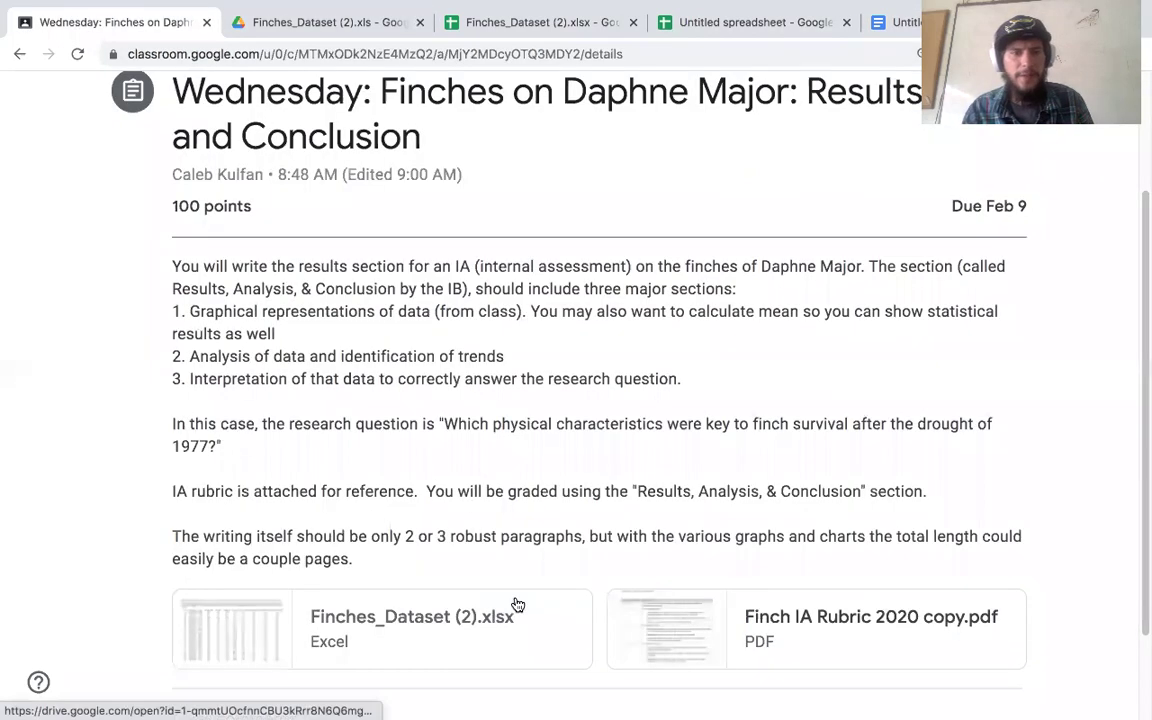
{"action": "left_click_drag", "start_coordinate": [171, 429], "coordinate": [310, 453]}
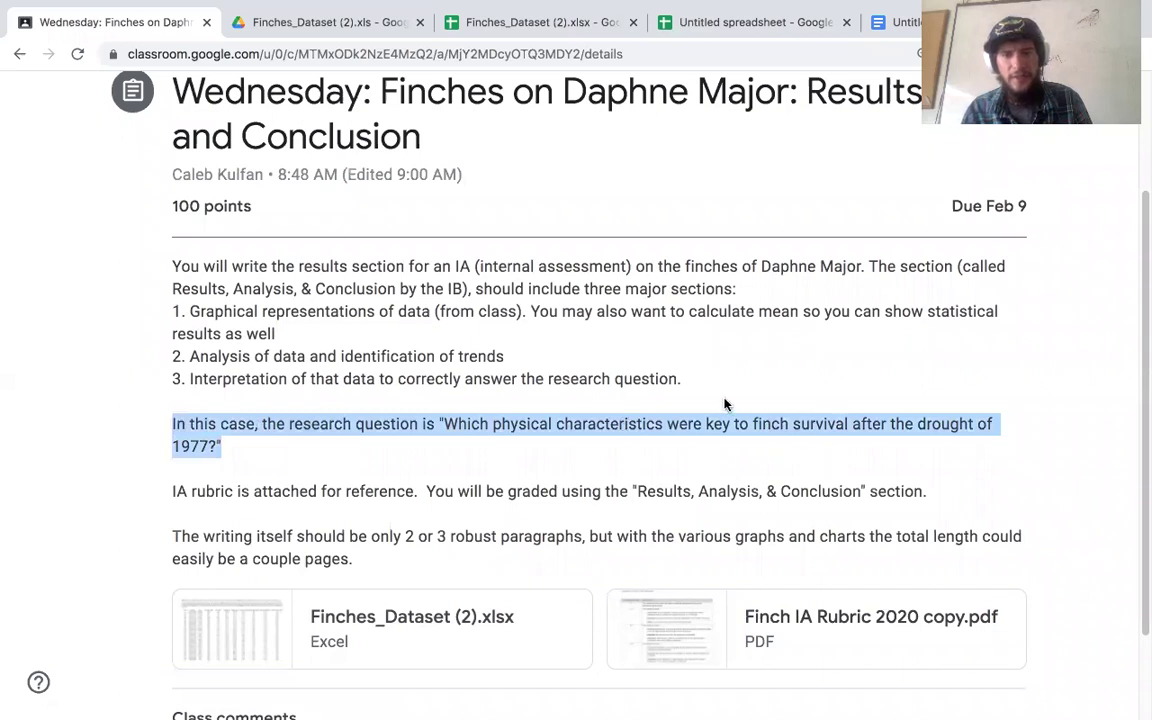
{"action": "left_click", "coordinate": [349, 449]}
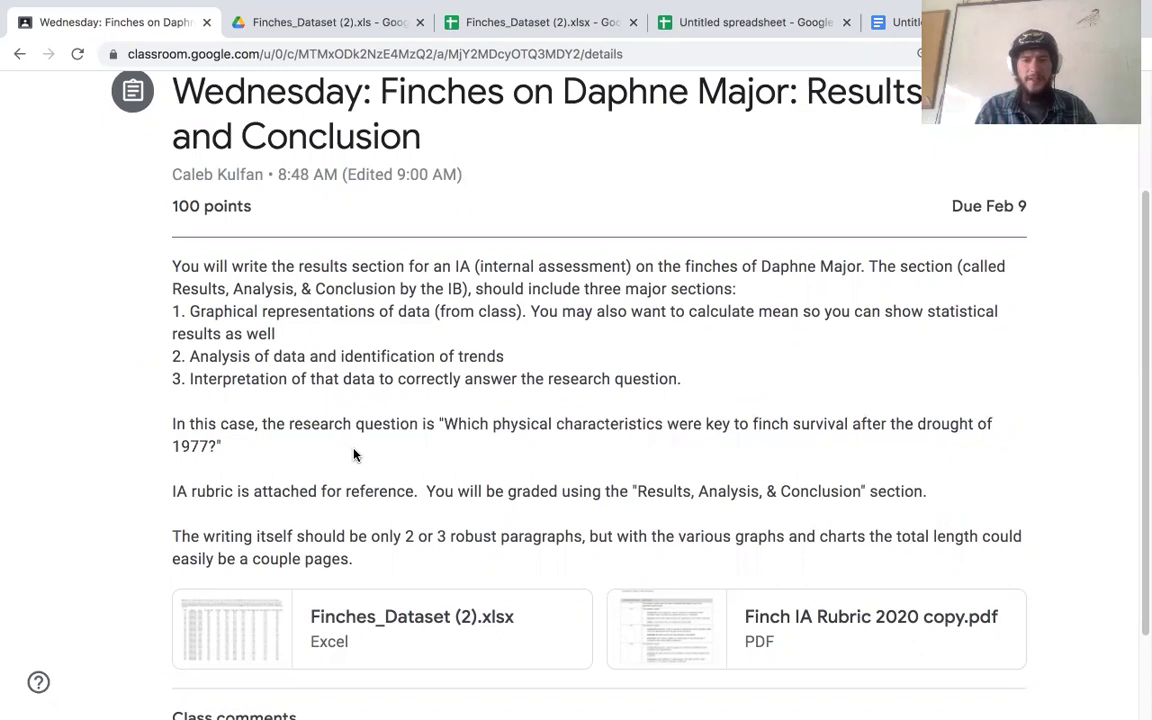
{"action": "left_click", "coordinate": [586, 35]}
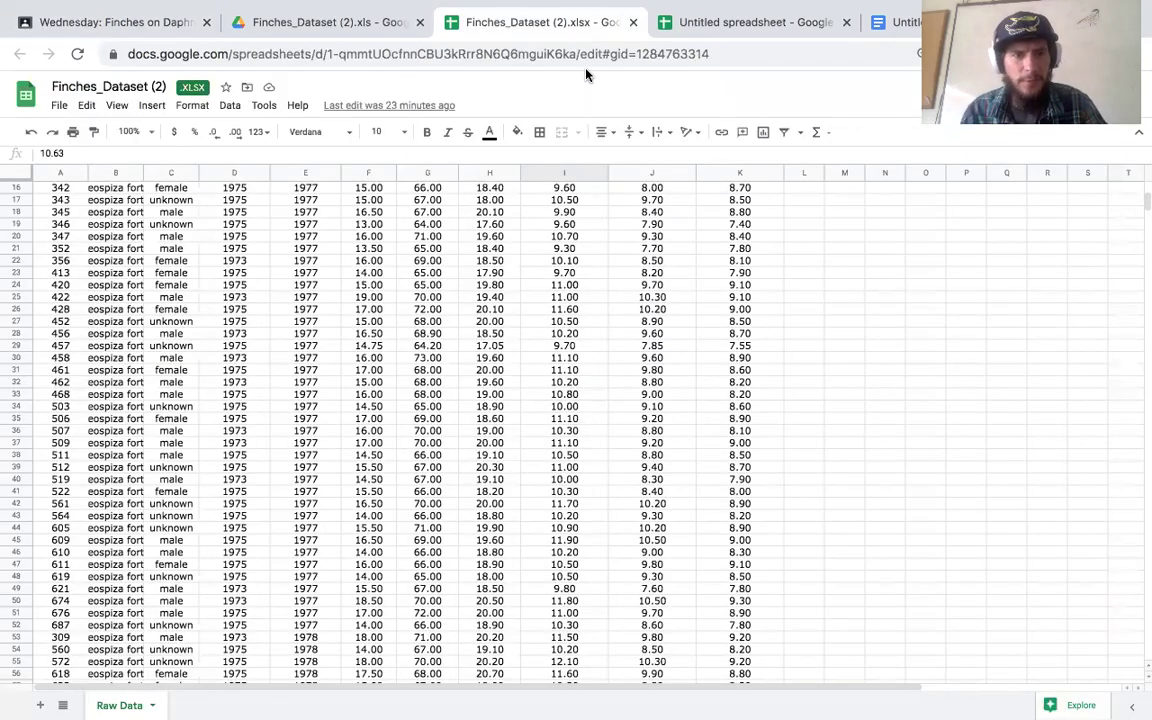
Step: Return to the Untitled spreadsheet and compare the G54 survivor and G52 averages
{"action": "left_click", "coordinate": [676, 20]}
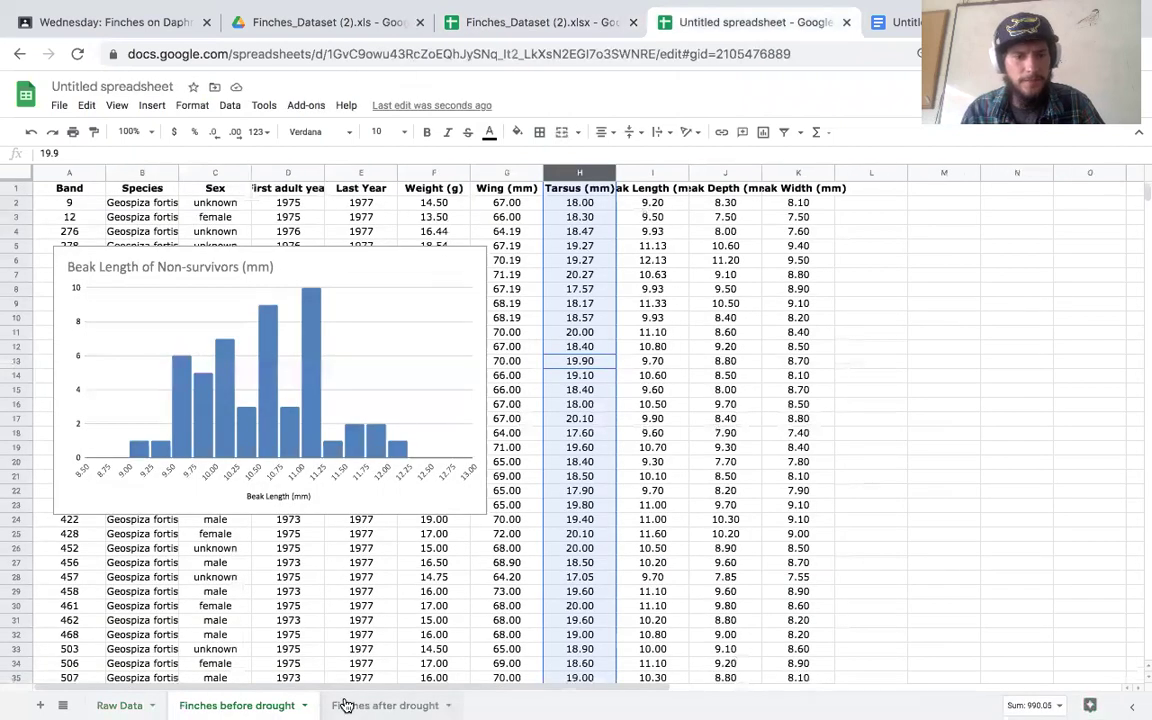
{"action": "scroll", "coordinate": [410, 600], "scroll_direction": "down", "scroll_amount": 2}
{"action": "scroll", "coordinate": [420, 605], "scroll_direction": "down", "scroll_amount": 5}
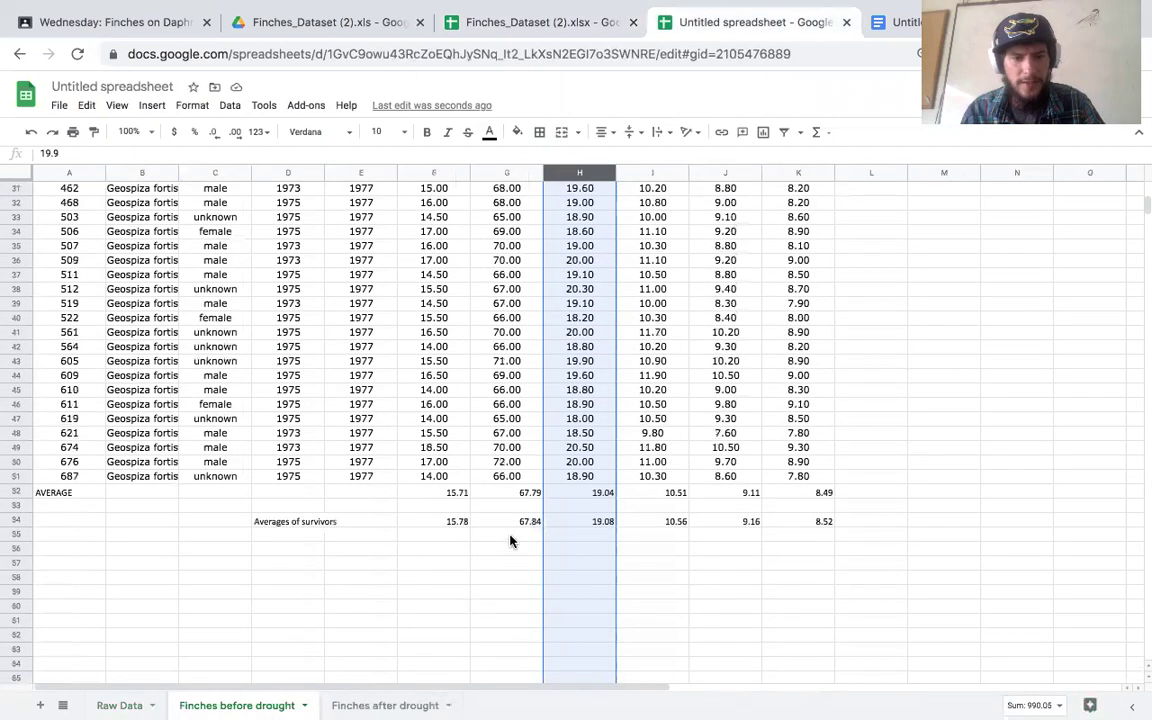
{"action": "left_click", "coordinate": [512, 521]}
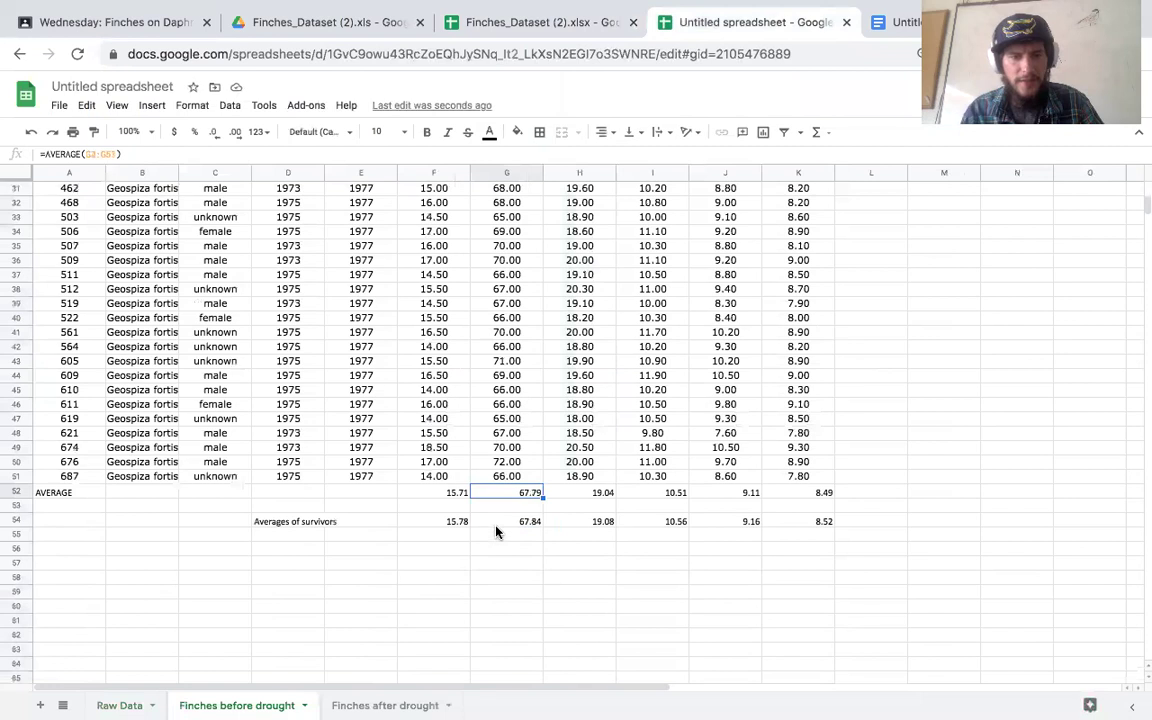
{"action": "left_click", "coordinate": [494, 495]}
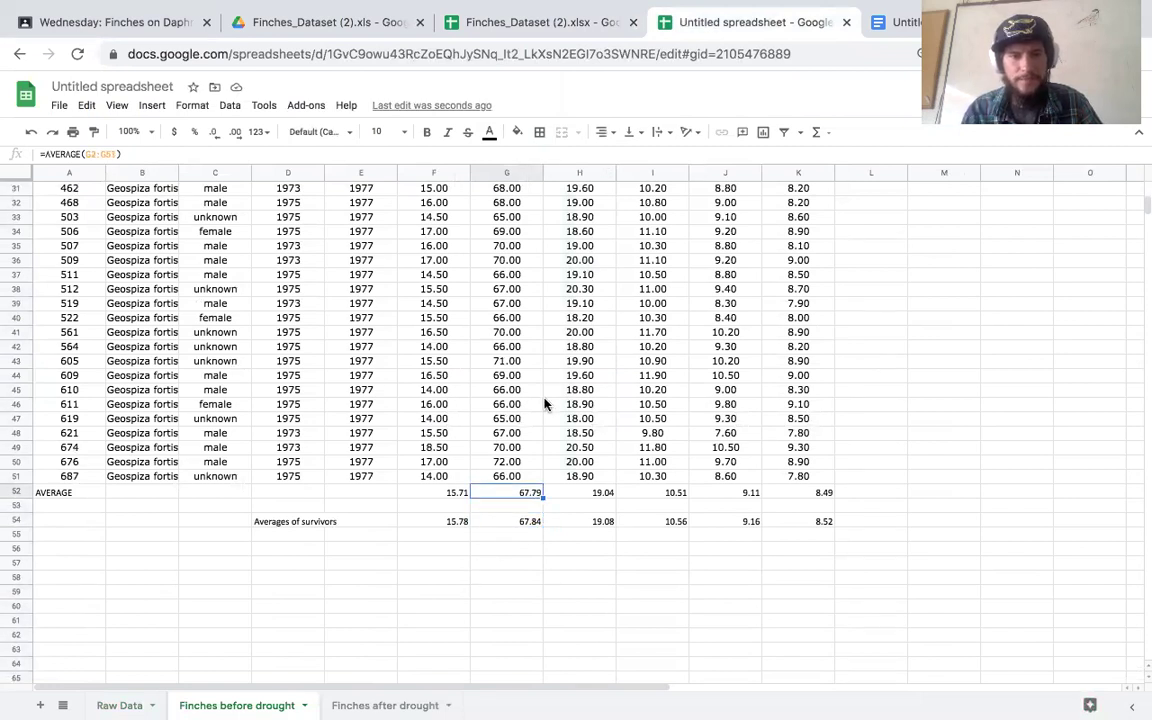
{"action": "scroll", "coordinate": [545, 404], "scroll_direction": "up", "scroll_amount": 5}
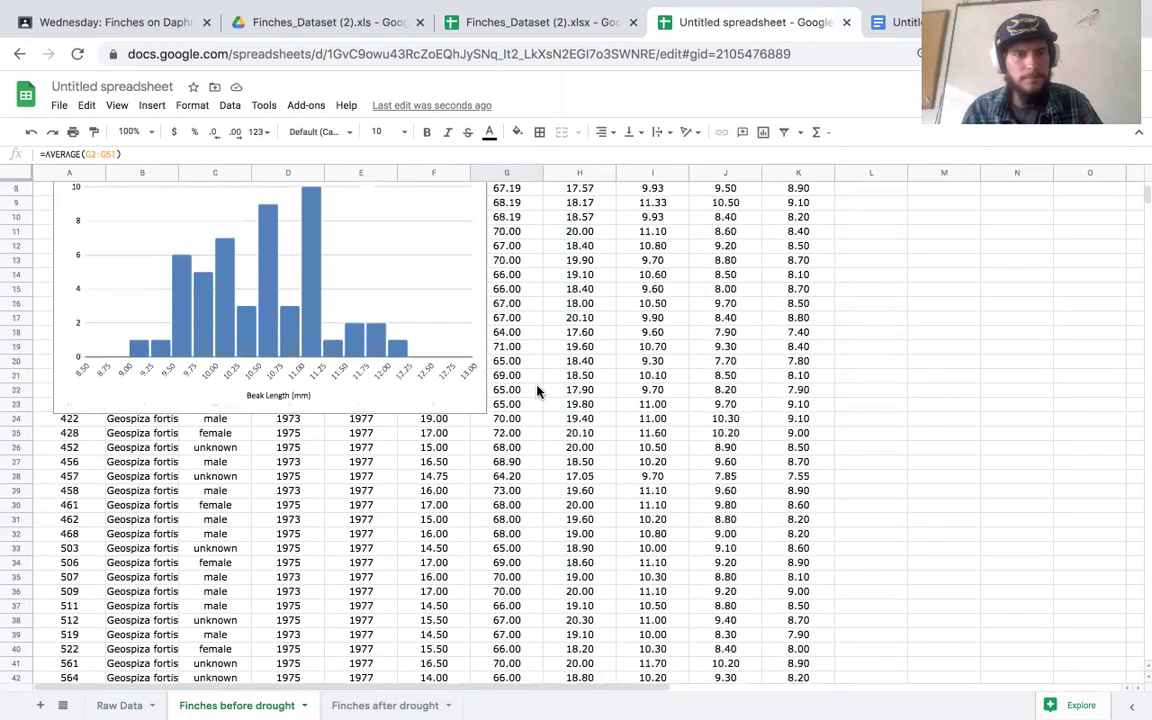
{"action": "scroll", "coordinate": [400, 310], "scroll_direction": "up", "scroll_amount": 2}
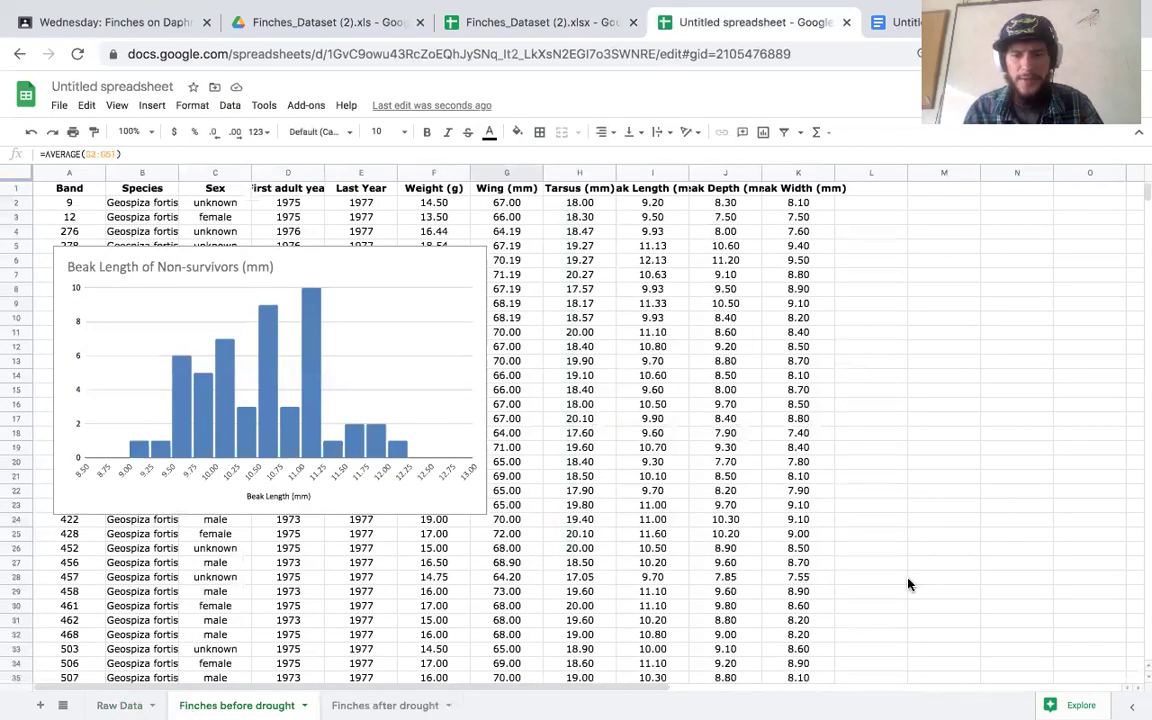